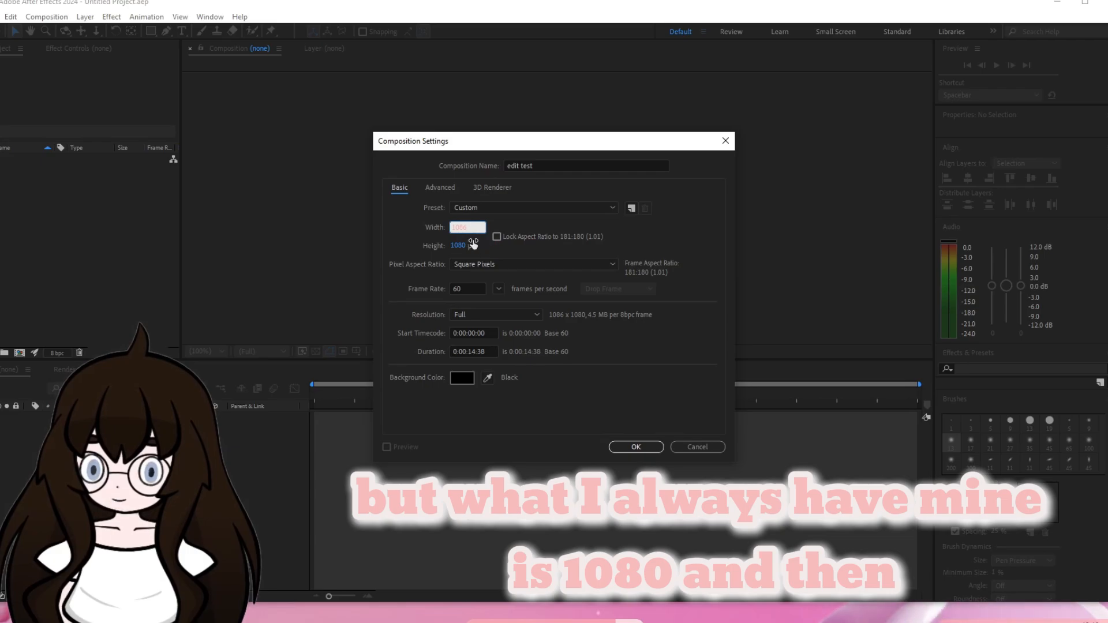
Set the edit test composition's width to 1080 px and lock its aspect ratio to 1:1.
type("1080")
key("Return")
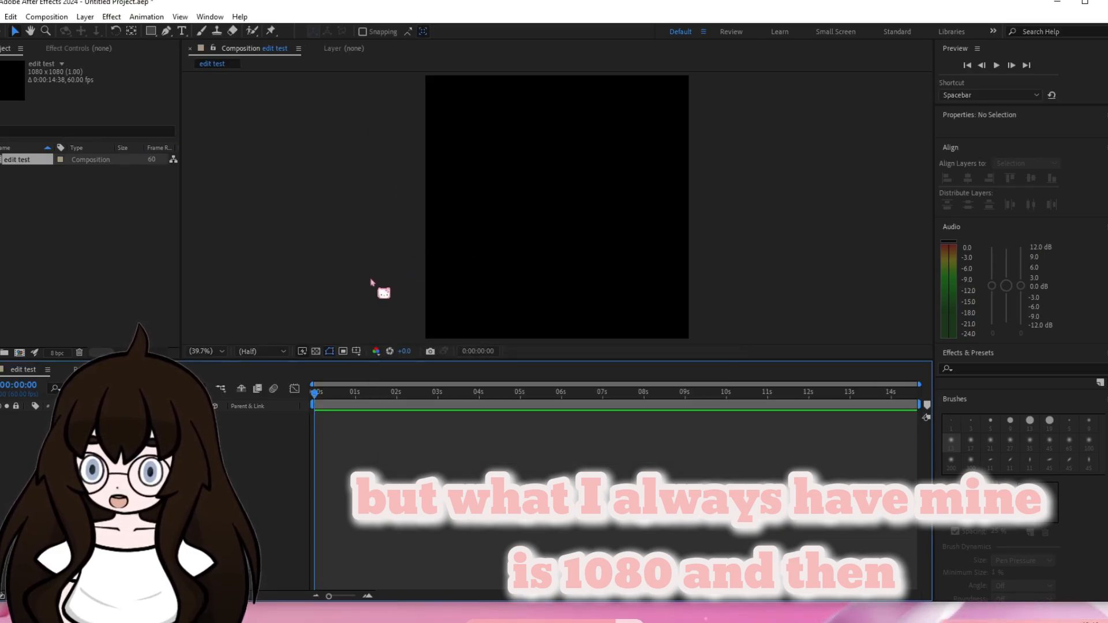
left_click(47, 16)
left_click(63, 45)
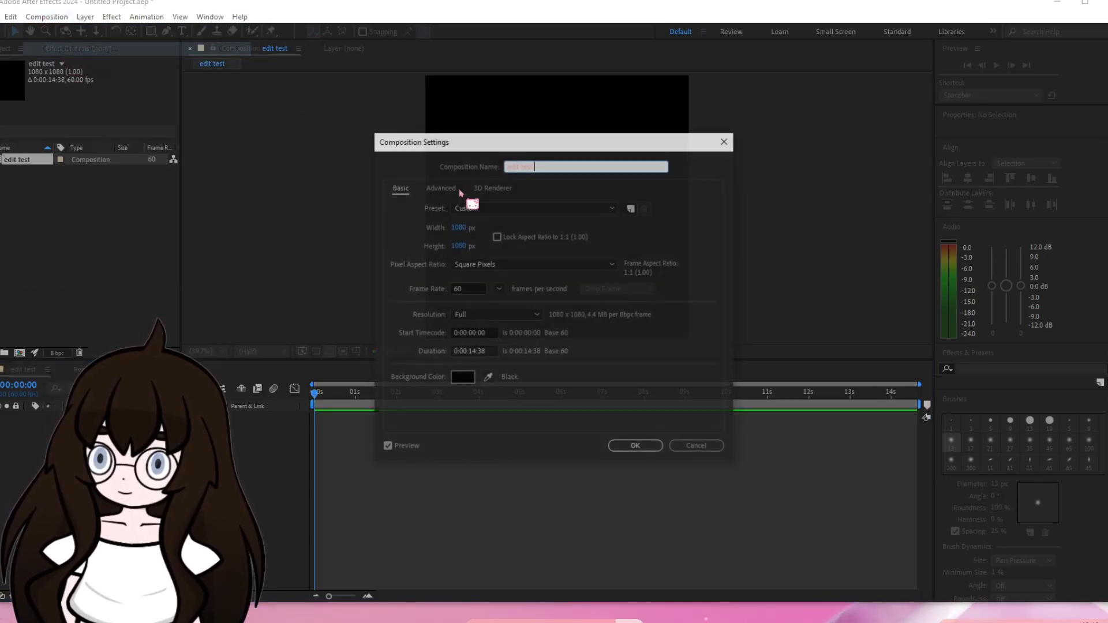
left_click(498, 239)
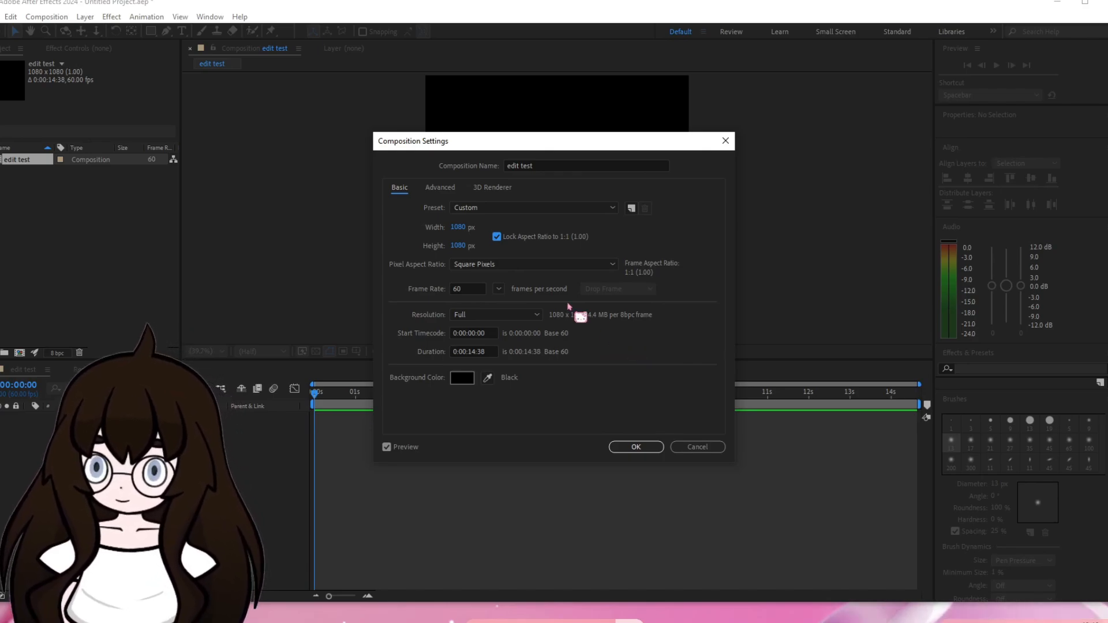
Set the composition's duration to 20 seconds and apply the composition settings.
left_click(479, 290)
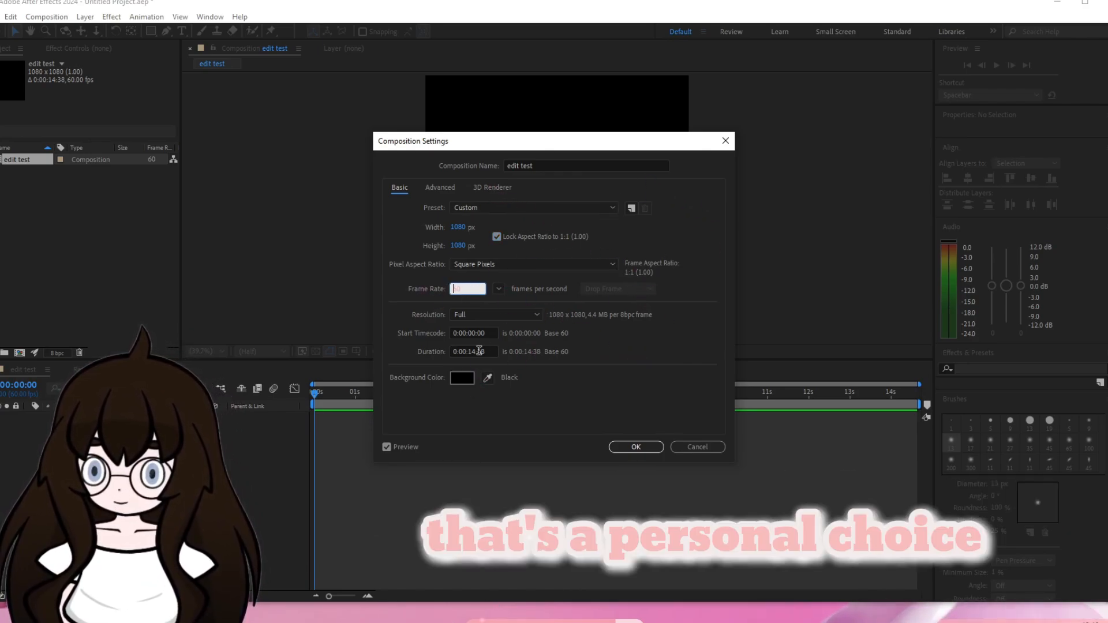
left_click_drag(490, 350, 470, 351)
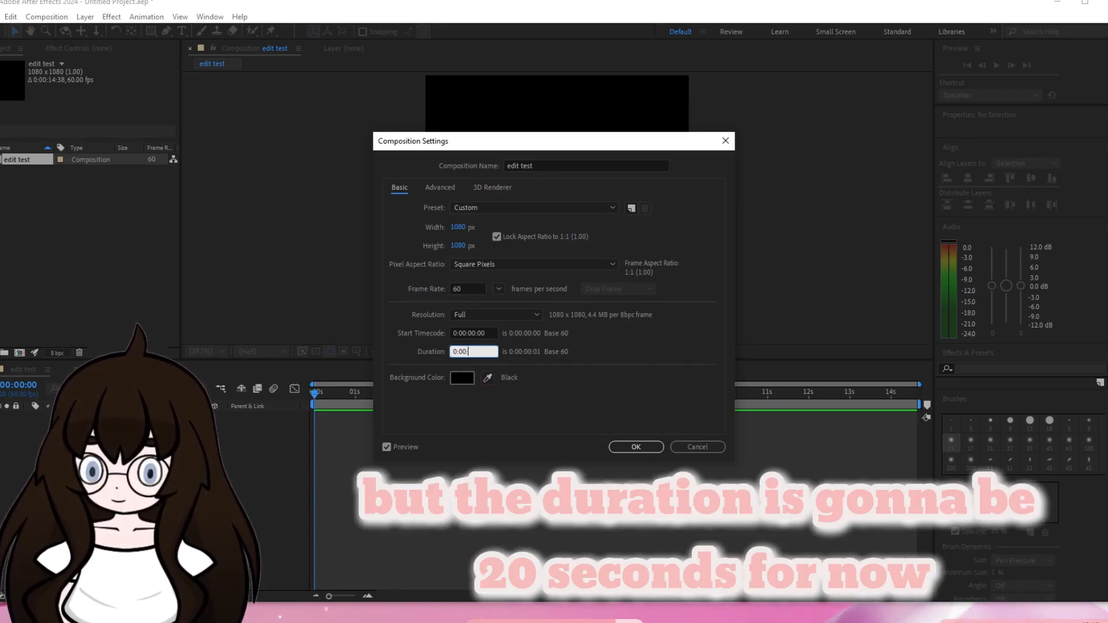
key("Return")
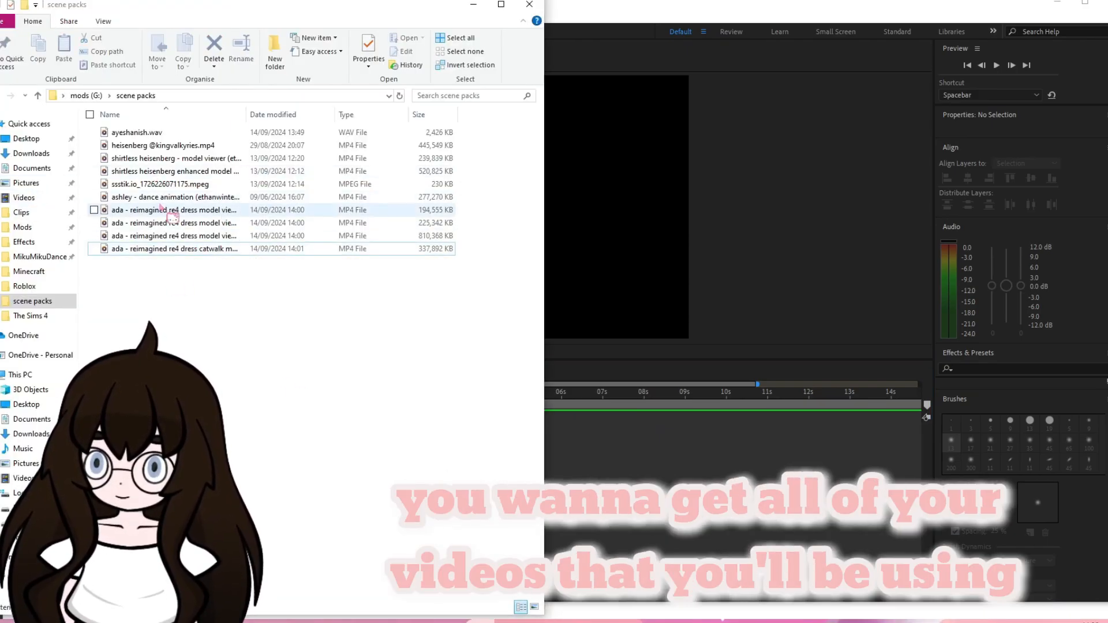
Import the four ada clips, the ashley dance animation and the ssstik.io mpeg from the scene packs folder into the project.
left_click_drag(139, 272, 331, 196)
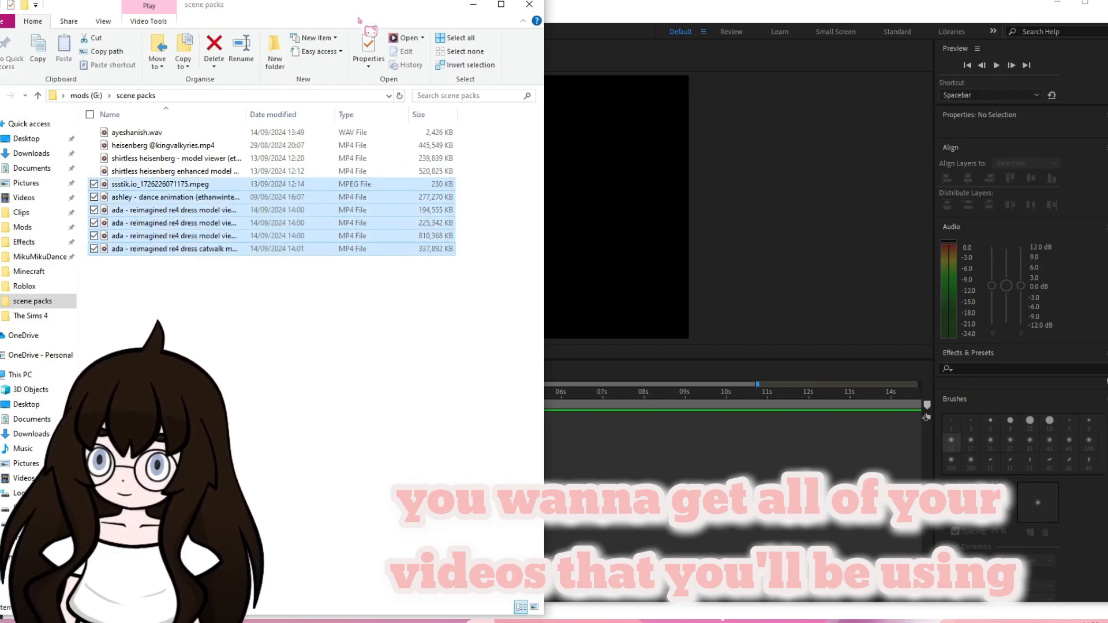
left_click_drag(344, 7, 672, 52)
left_click_drag(433, 294, 68, 239)
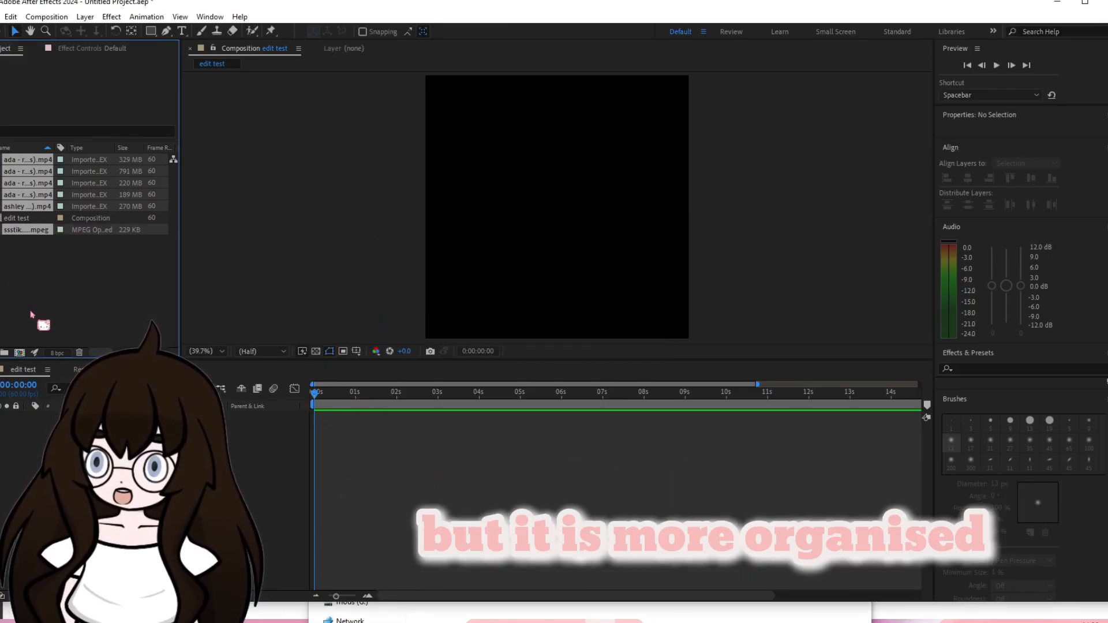
Add the ayeshanish.wav audio to the start of the edit test timeline.
left_click(478, 472)
left_click(37, 246)
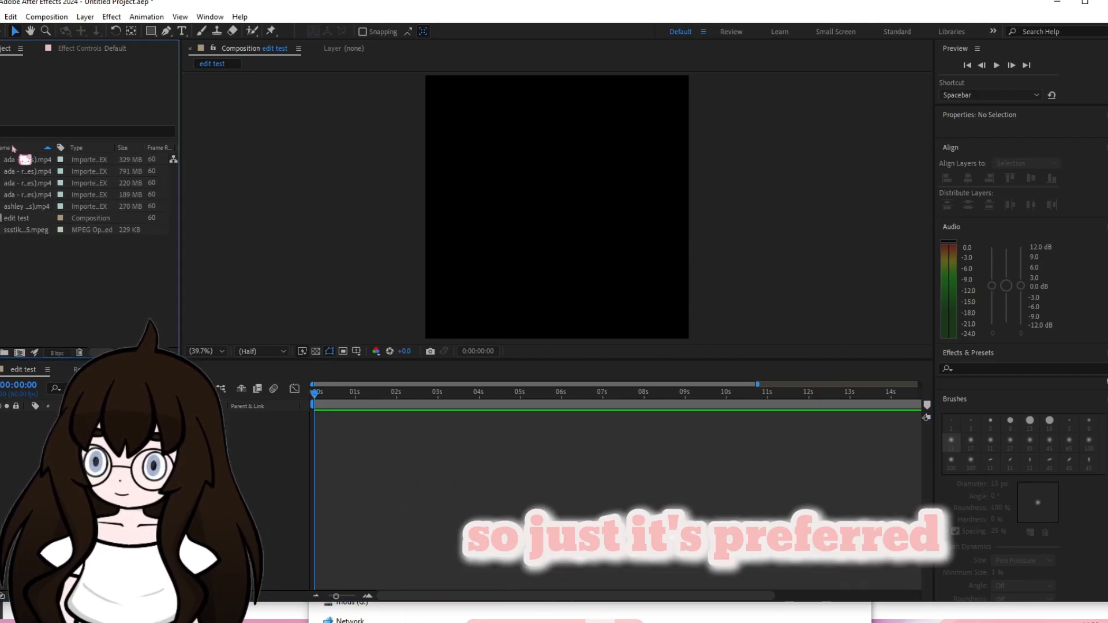
left_click(26, 208)
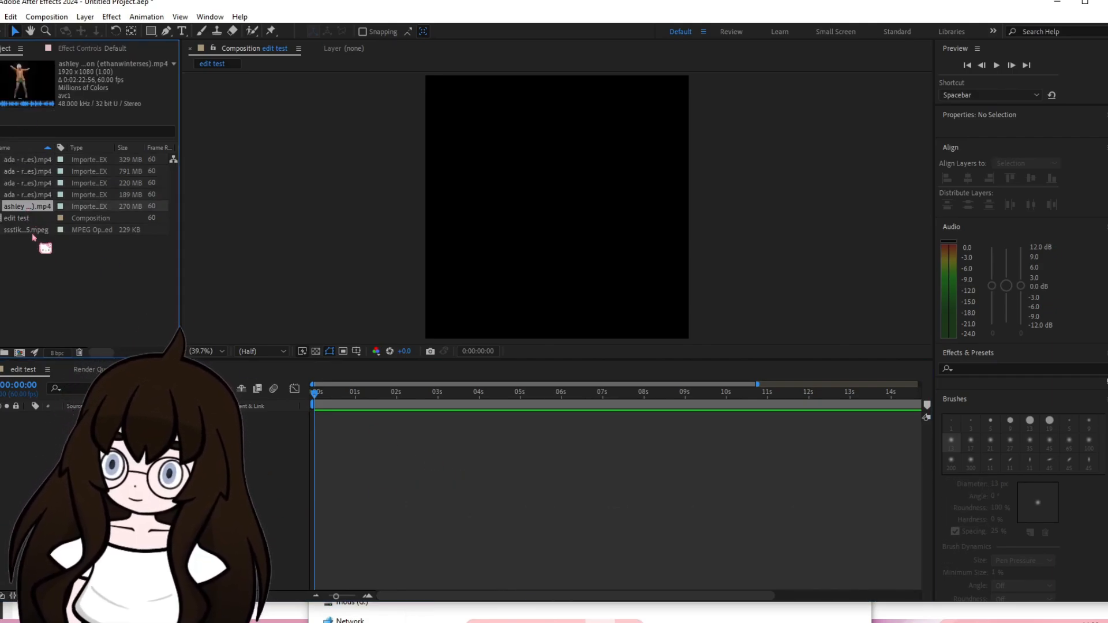
left_click(24, 231)
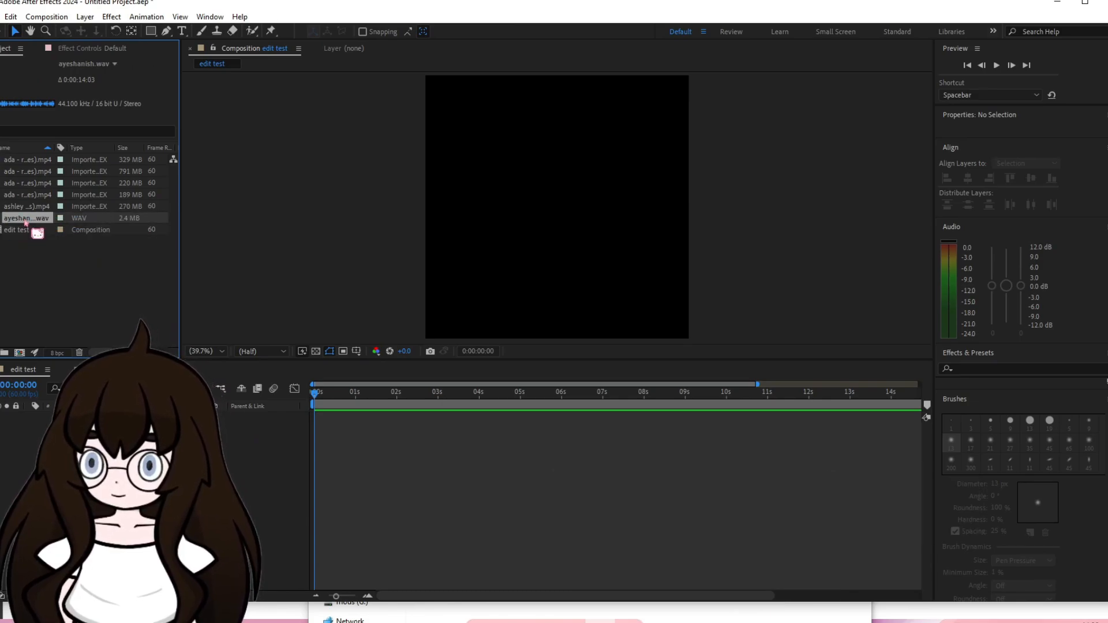
left_click_drag(28, 218, 313, 466)
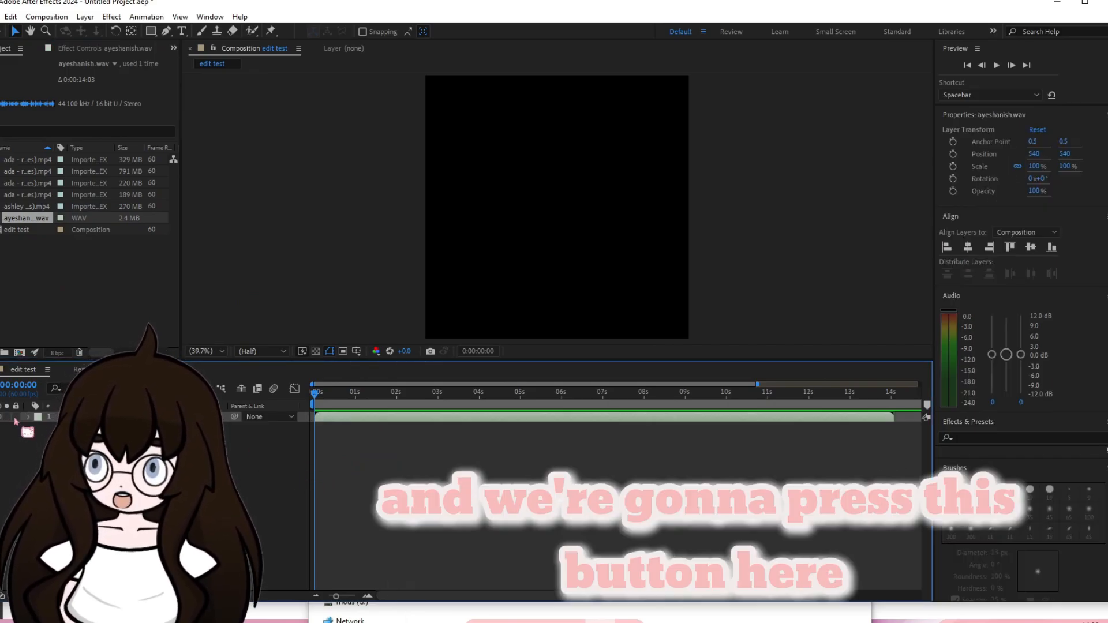
Change the audio layer's label colour to Yellow and lock the layer.
left_click(17, 417)
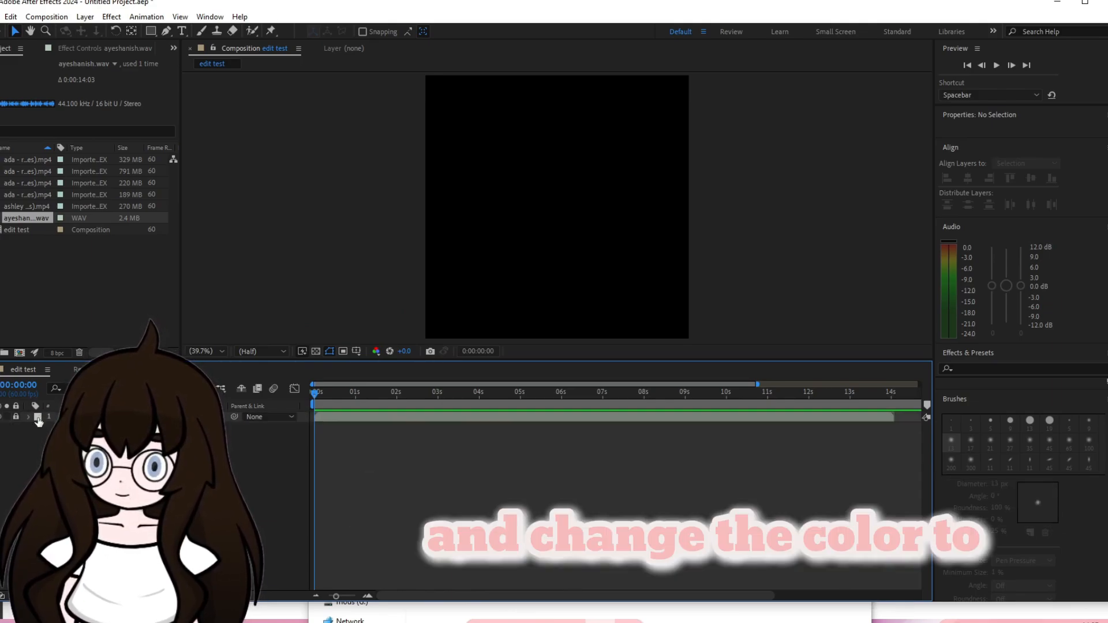
left_click(38, 417)
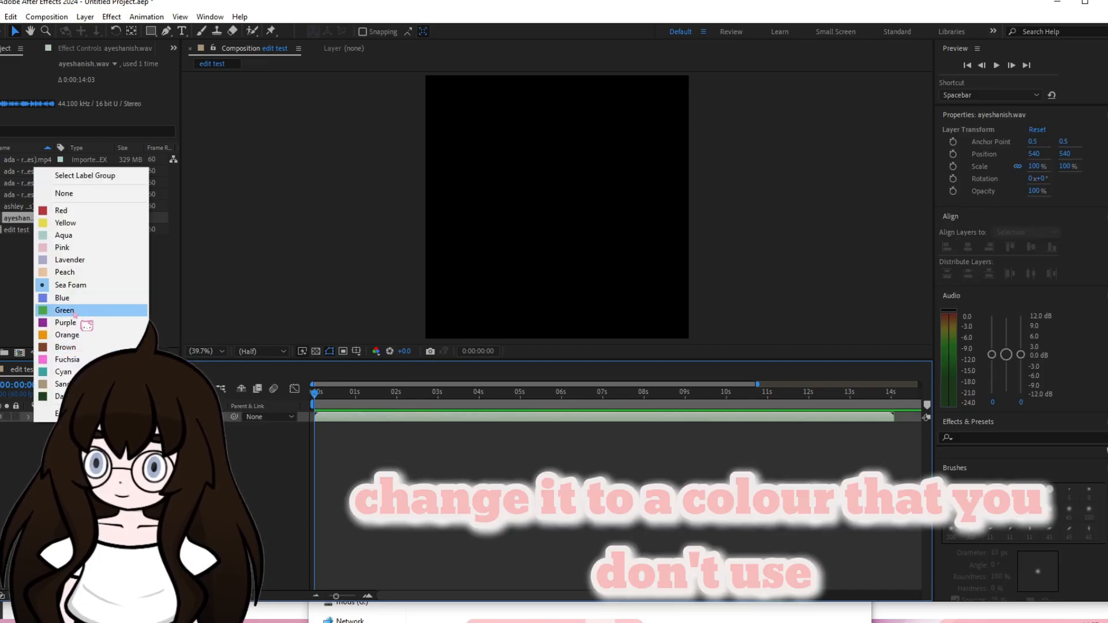
left_click(66, 223)
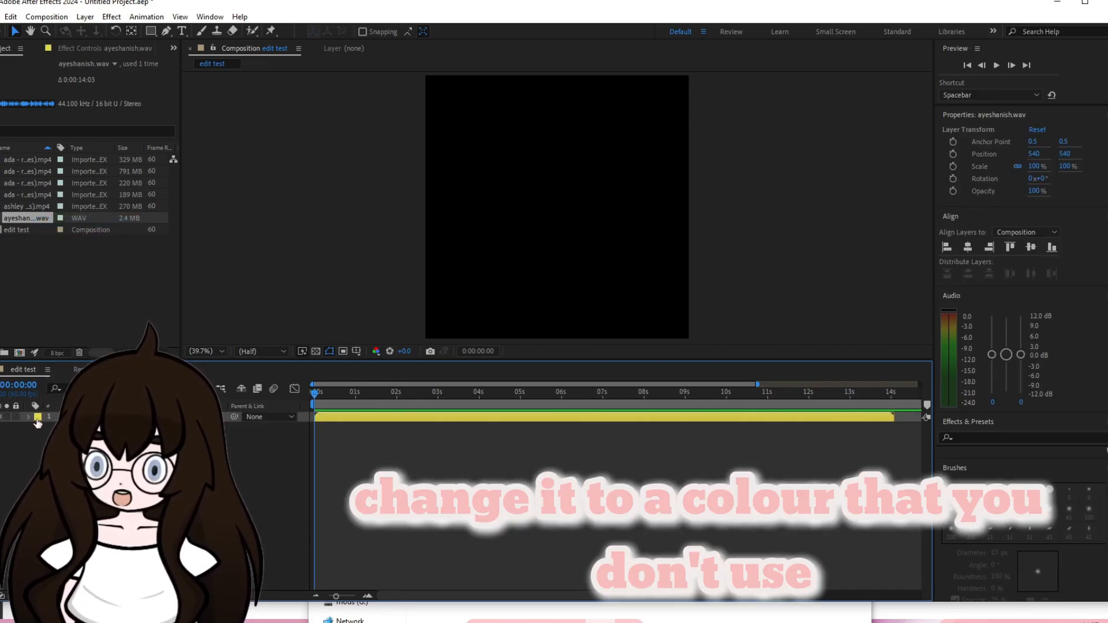
left_click(17, 417)
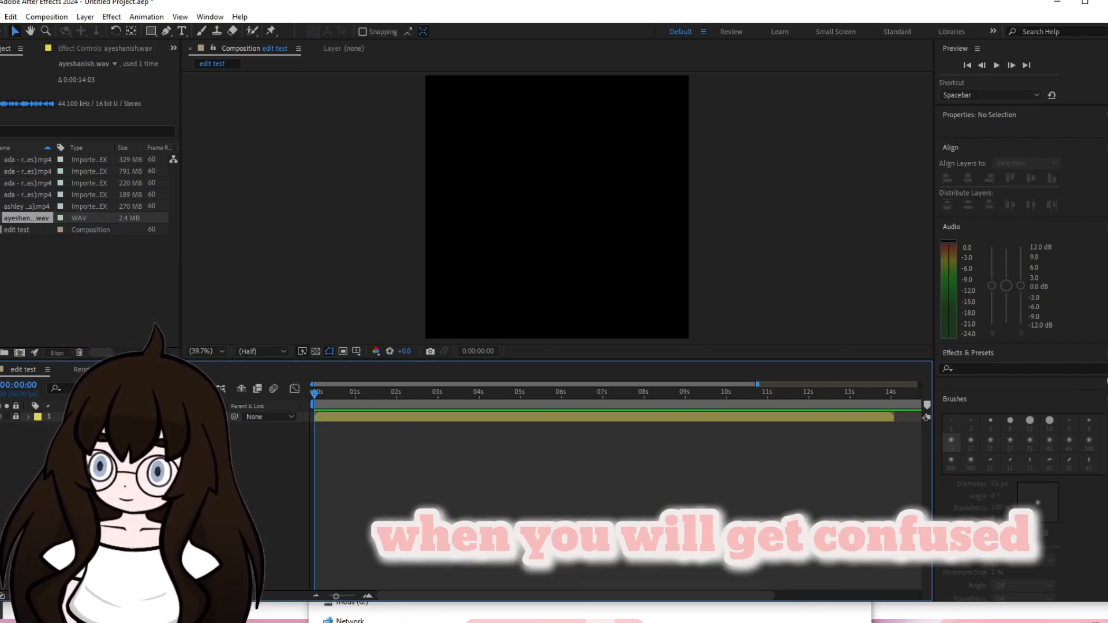
Unlock the audio layer, rename it AUDIO and lock it again.
left_click(16, 417)
left_click(17, 417)
left_click(16, 417)
right_click(115, 415)
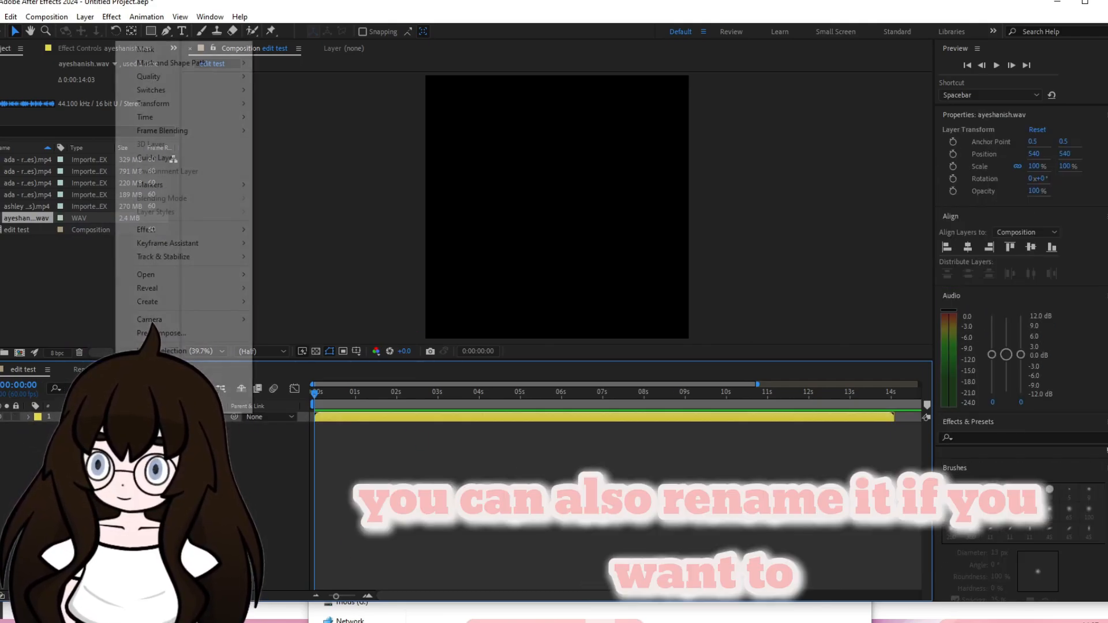
left_click(151, 379)
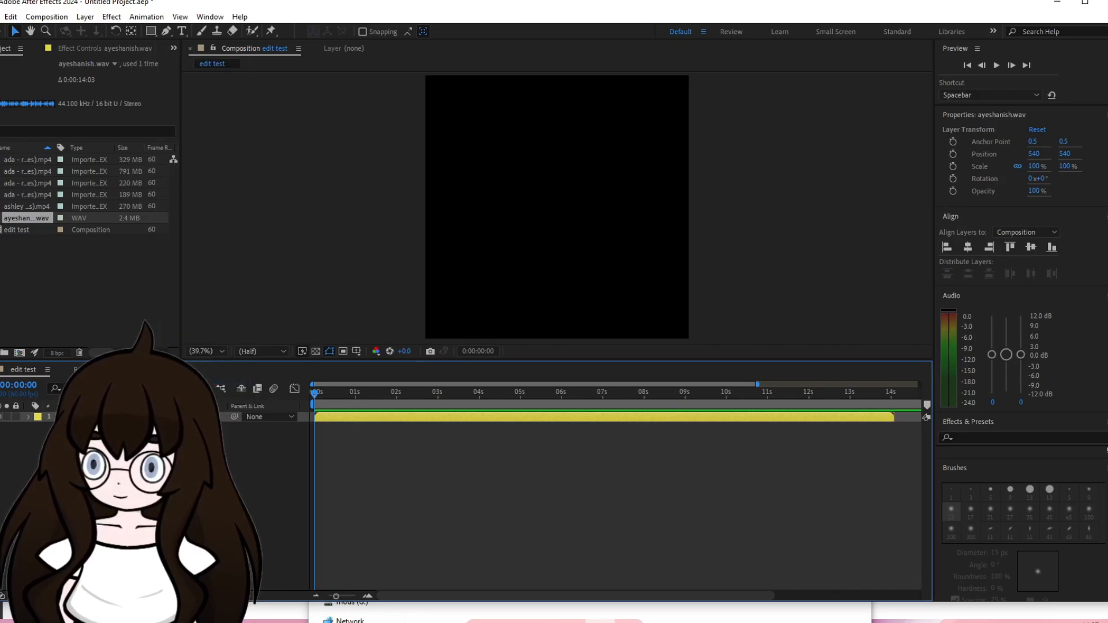
key("Return")
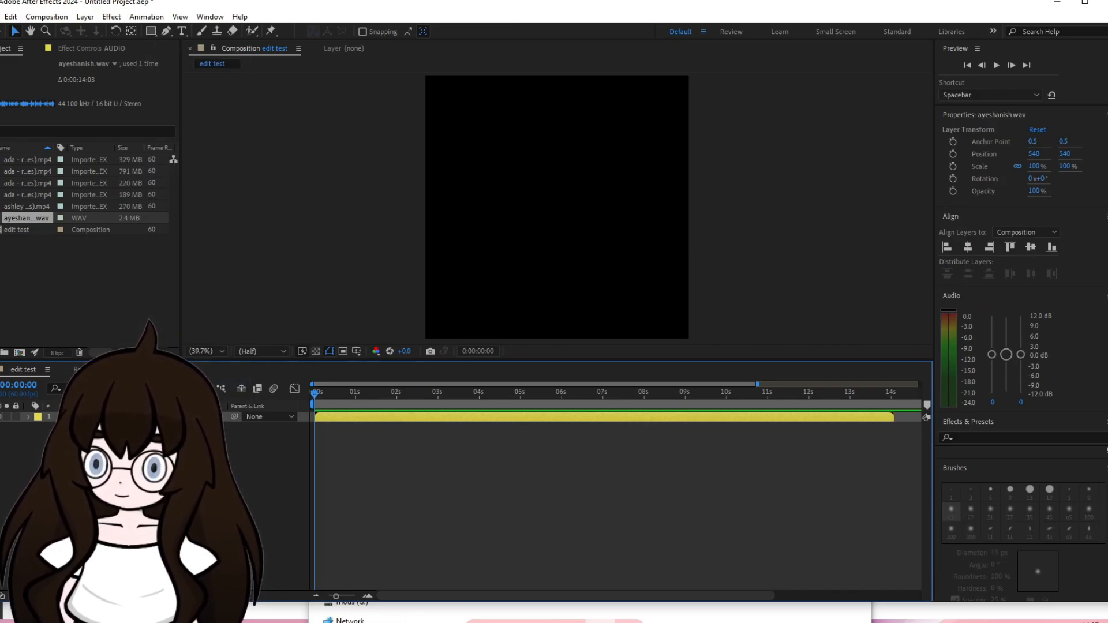
left_click(15, 417)
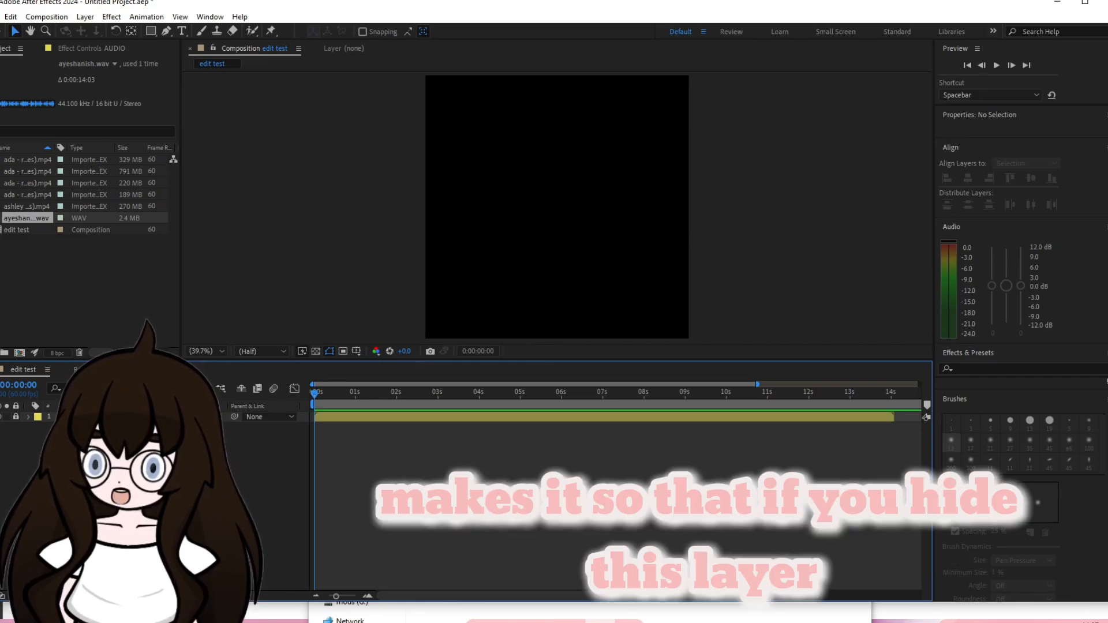
Hide the shy audio layer from the timeline and play back the audio from the start.
left_click(241, 389)
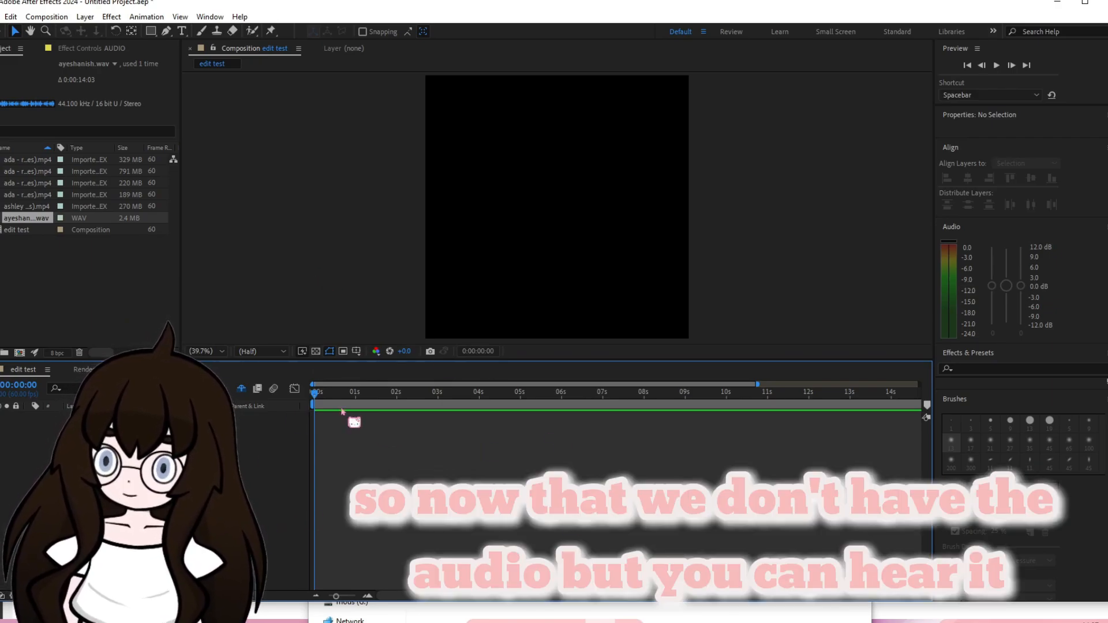
key("space")
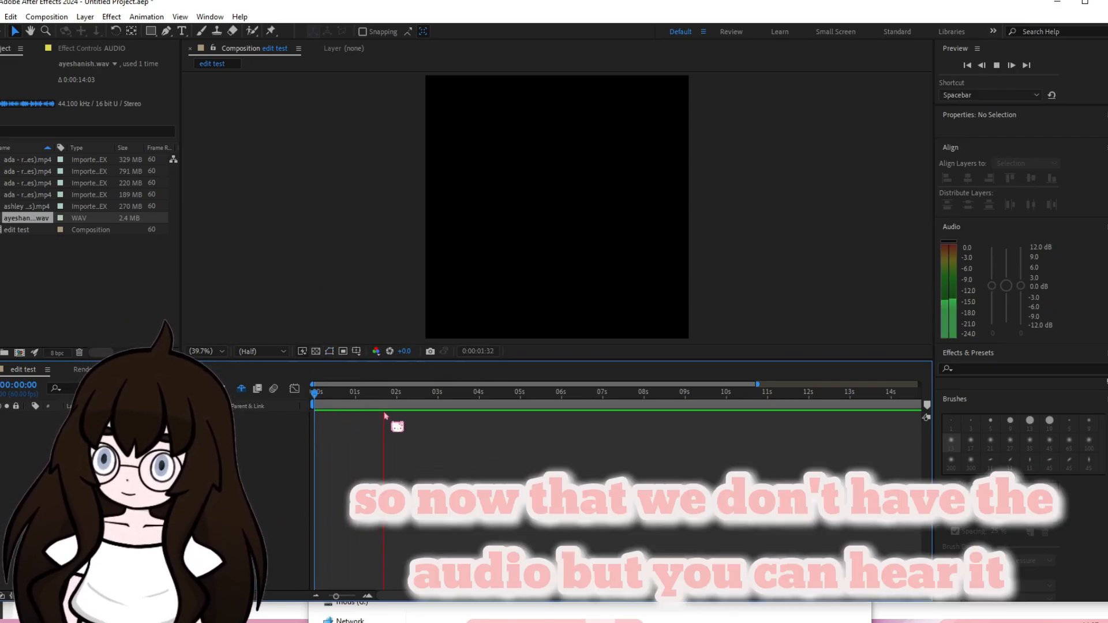
left_click(402, 393)
key("Home")
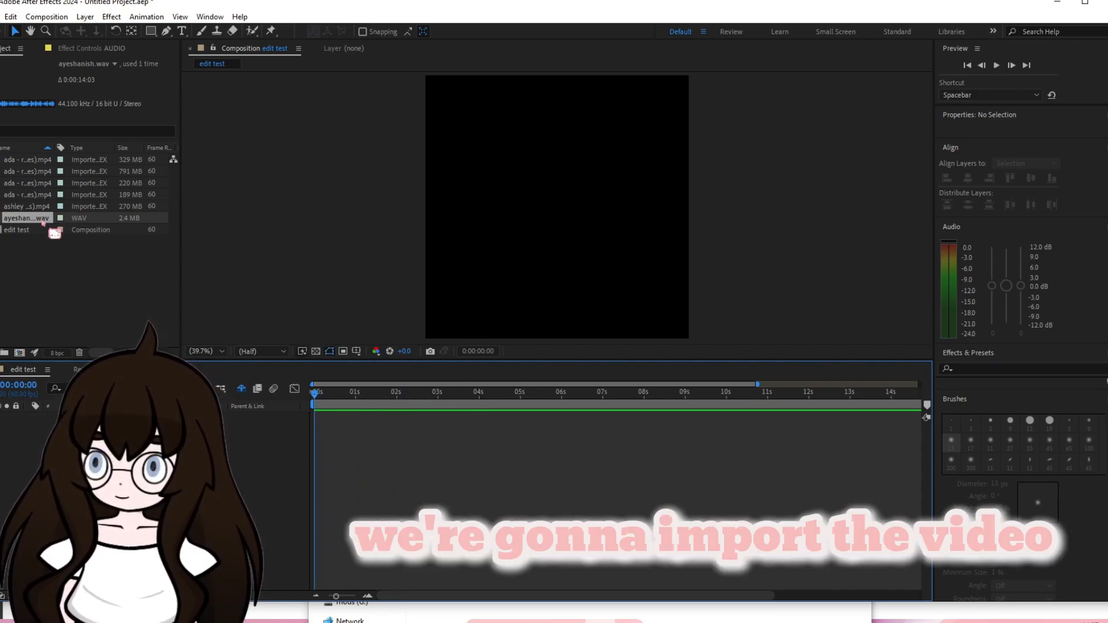
Add the ashley dance animation clip to the timeline, starting at 0:00:00:00.
left_click(26, 206)
left_click_drag(23, 210, 314, 498)
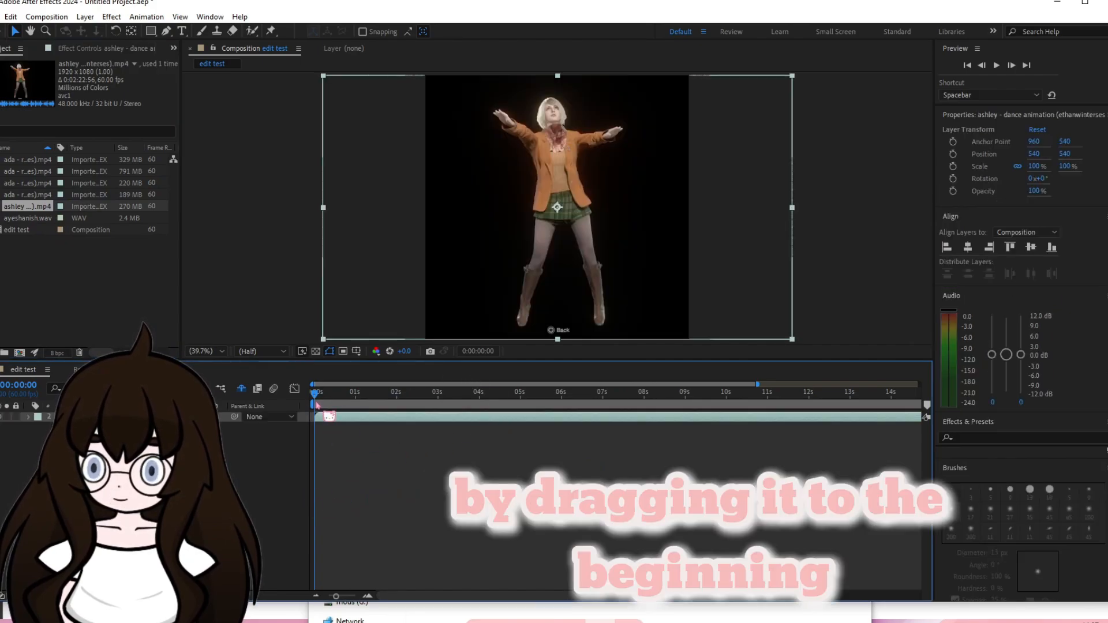
Split the ashley clip at 0:00:03:22 and delete the segment before the split.
left_click_drag(316, 405, 456, 412)
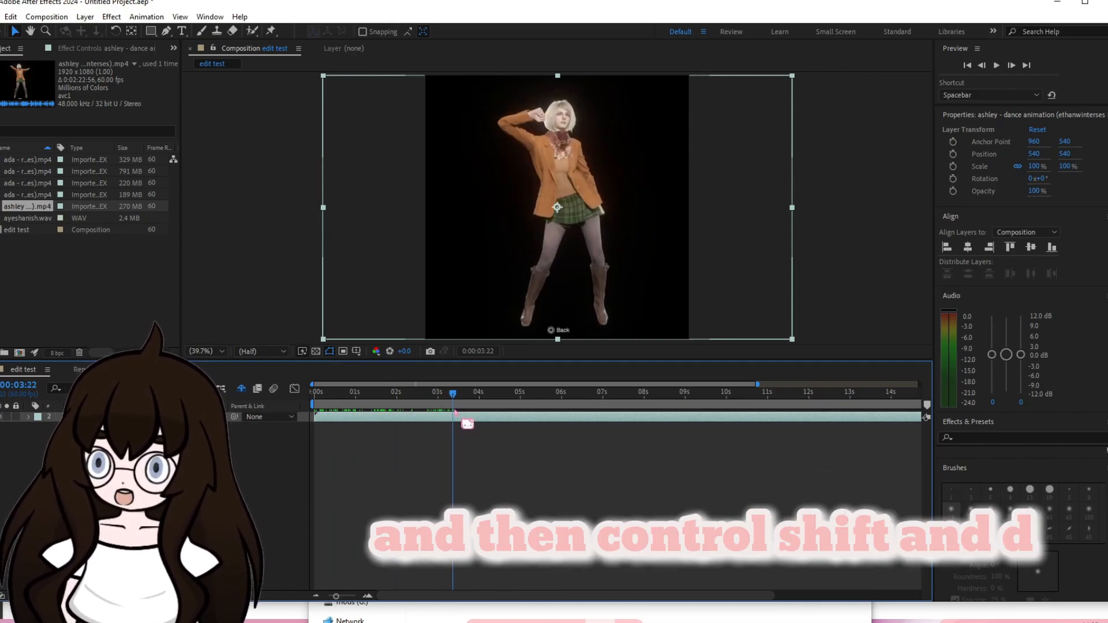
key("ctrl+shift+d")
left_click(436, 431)
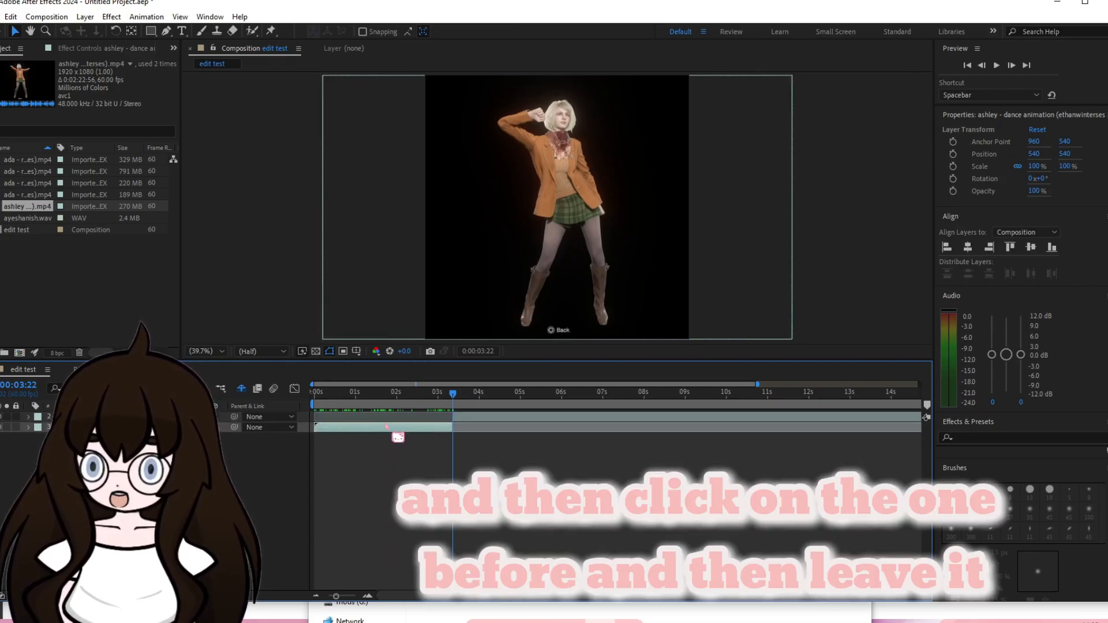
left_click(407, 434)
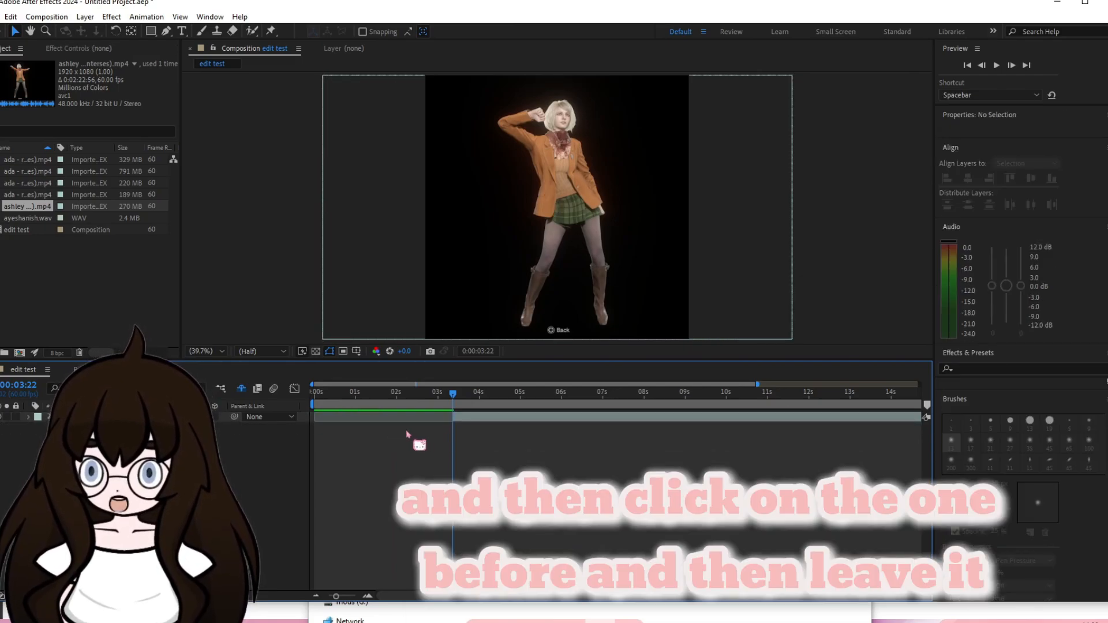
left_click(539, 426)
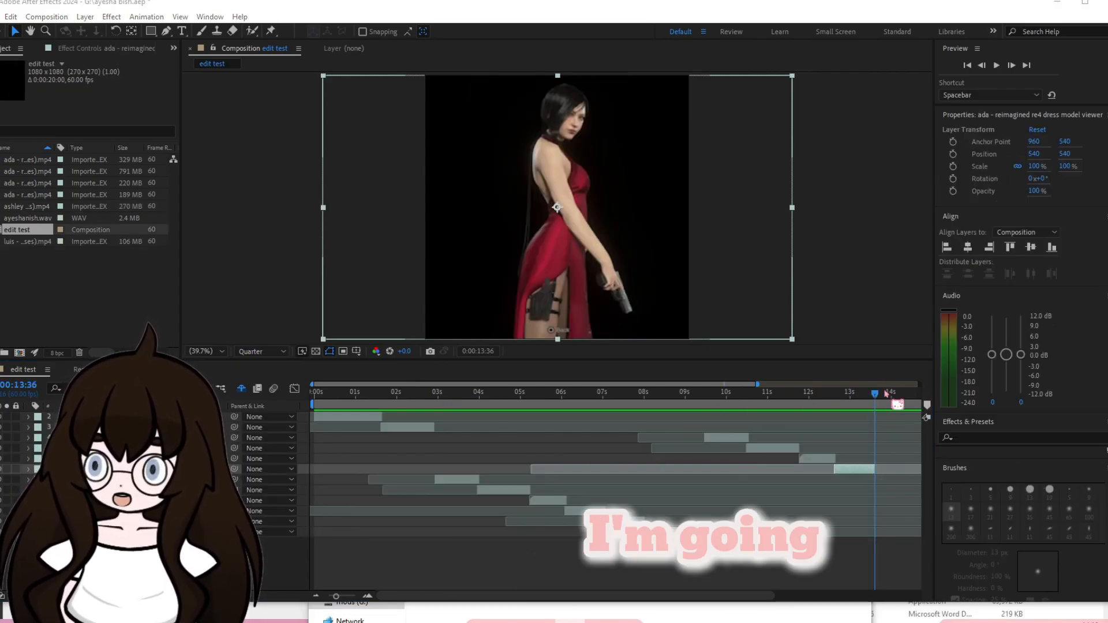
Return the playhead to the start of the edit test timeline.
left_click_drag(876, 397, 29, 385)
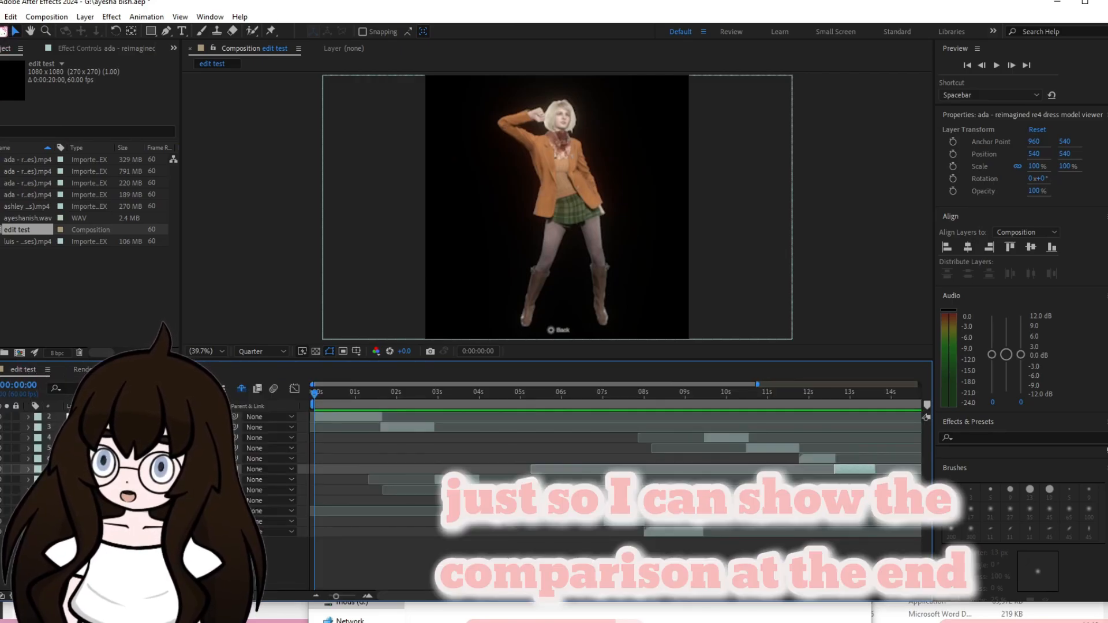
left_click(3, 16)
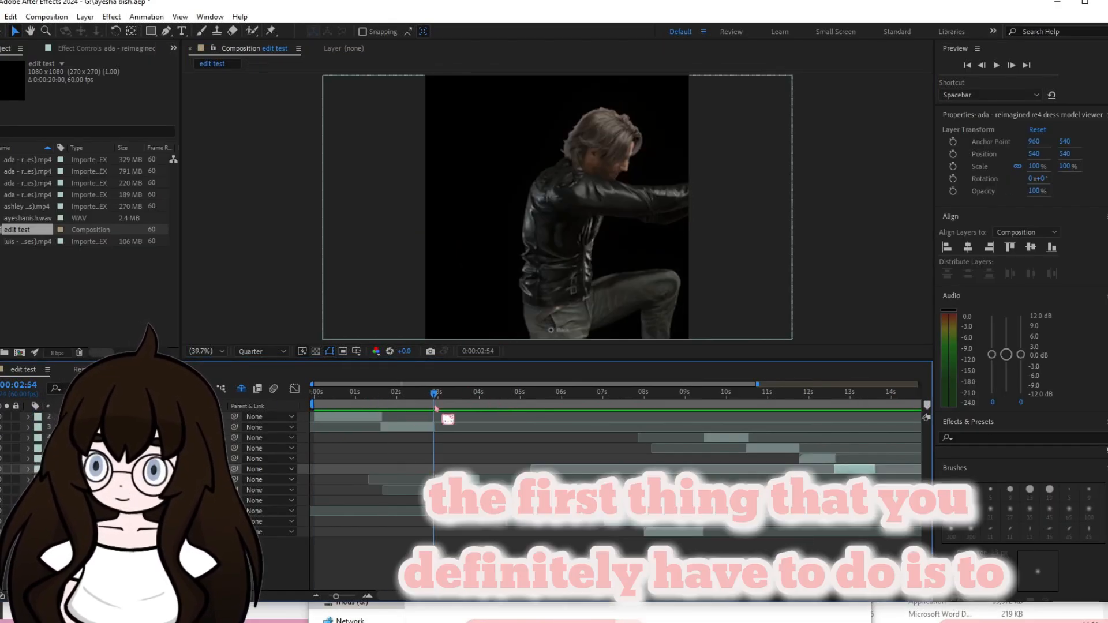
Pre-compose the first ashley clip, moving all attributes into the new composition and matching its duration to the clip's time span.
left_click_drag(435, 407, 358, 413)
left_click(346, 416)
right_click(345, 418)
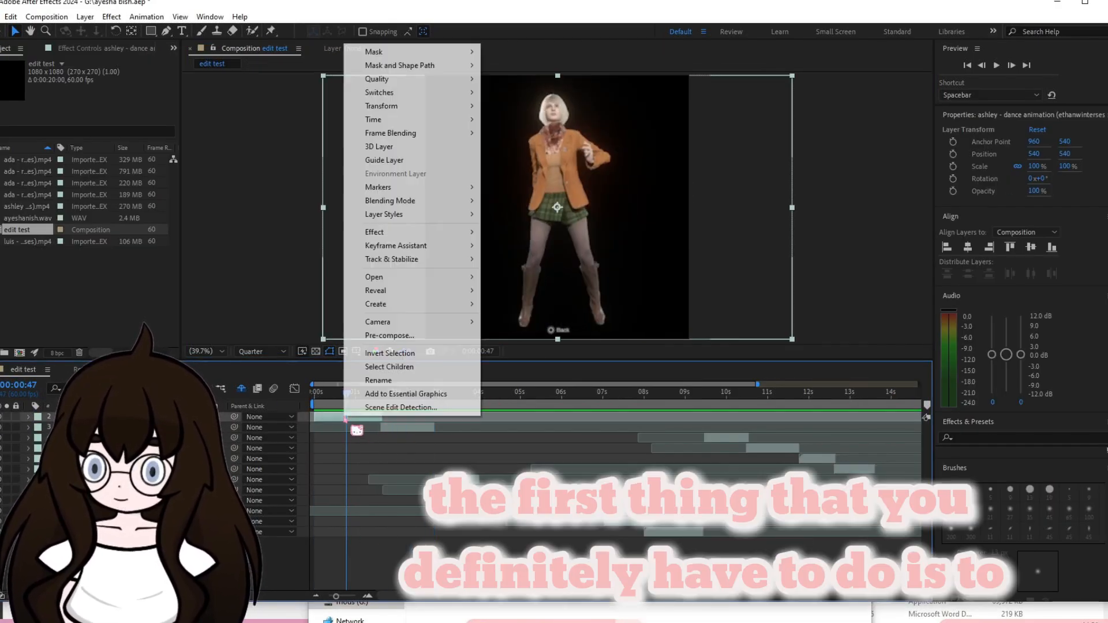
left_click(391, 339)
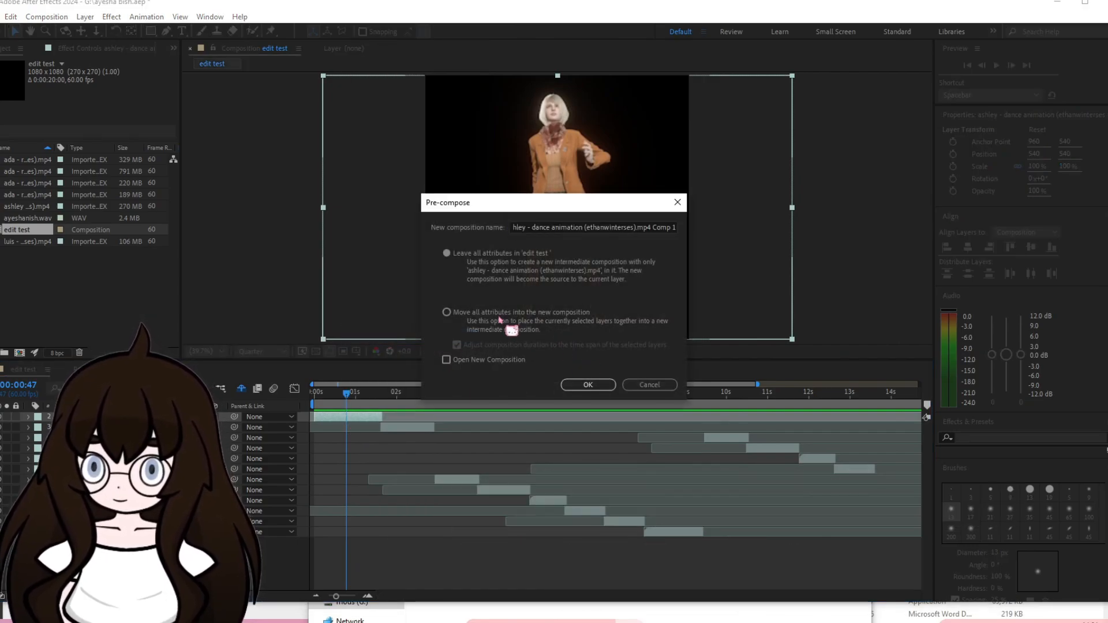
left_click(450, 314)
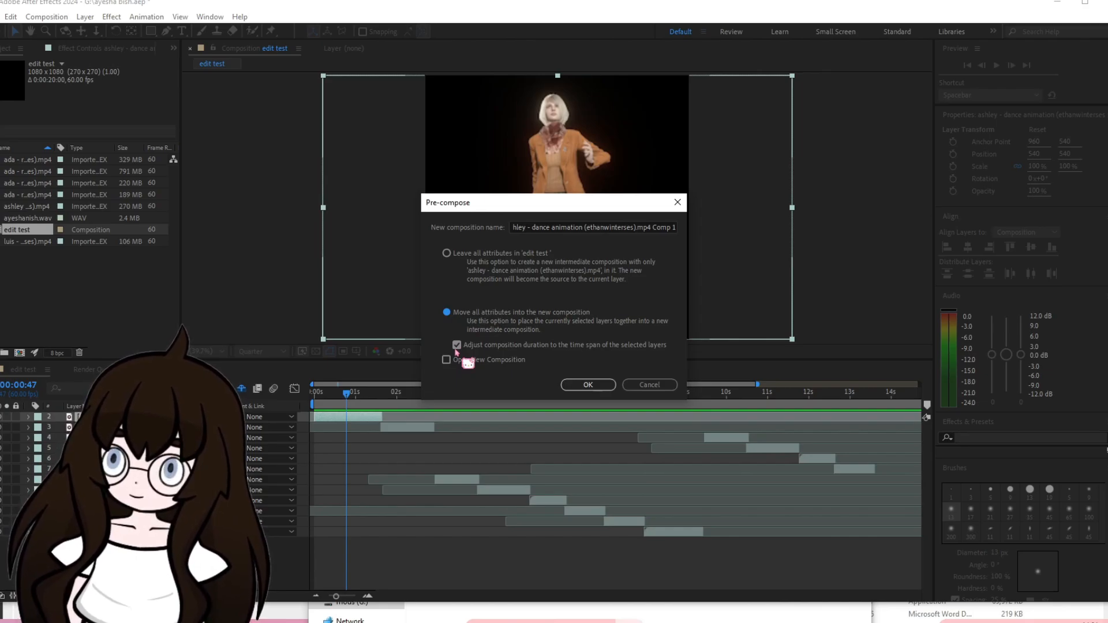
left_click(586, 385)
Pre-compose the luis black jacket clip, moving all attributes into the new composition and matching its duration to the clip's time span.
right_click(399, 430)
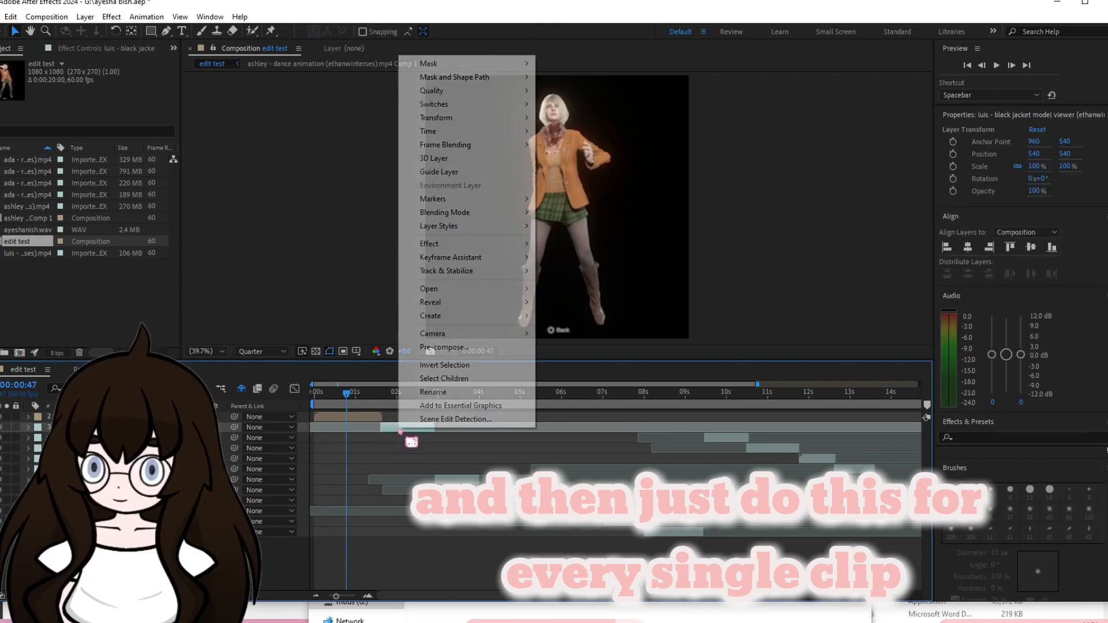
left_click(471, 348)
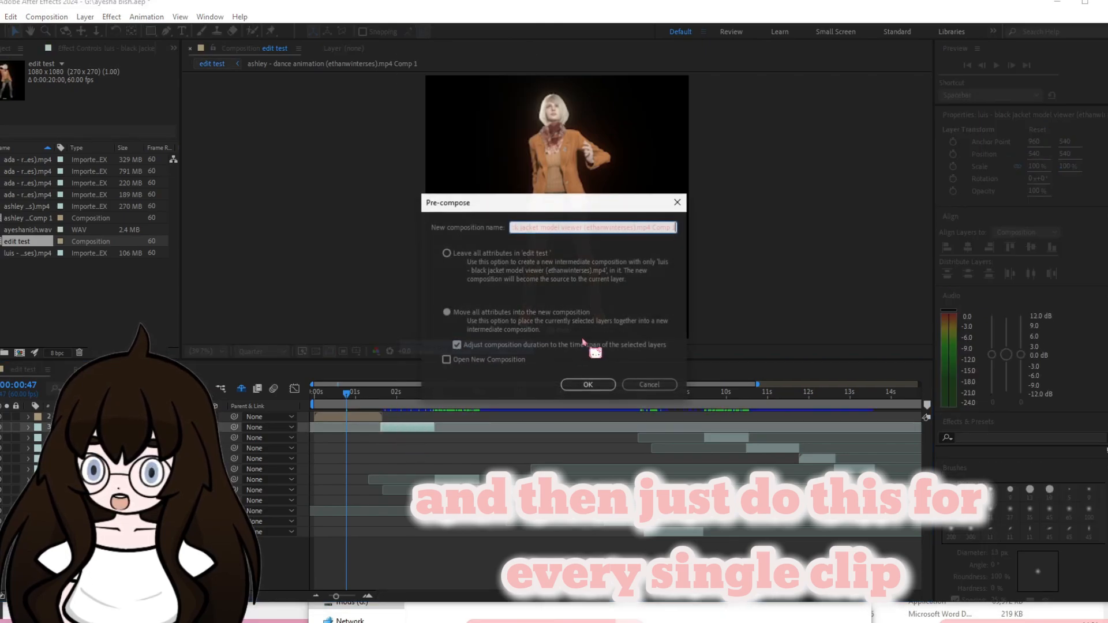
left_click(588, 385)
left_click(121, 417)
left_click(120, 522, "shift")
right_click(119, 509)
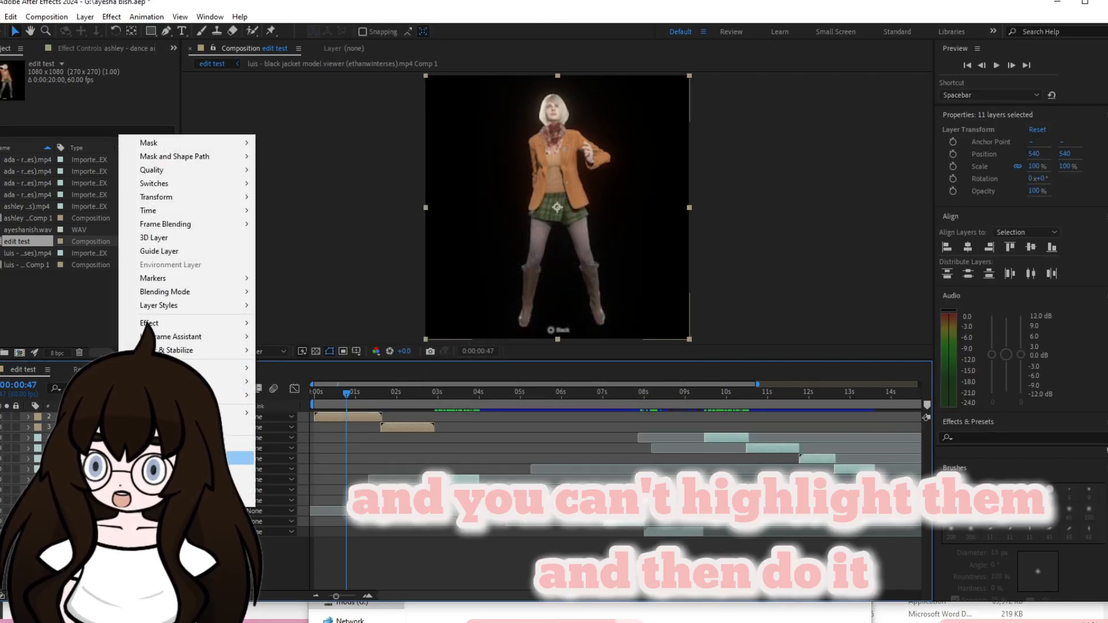
left_click(258, 501)
Pre-compose the ada dress clip and each remaining clip individually with all attributes moved, and return the playhead to 0:00:00:00.
right_click(466, 477)
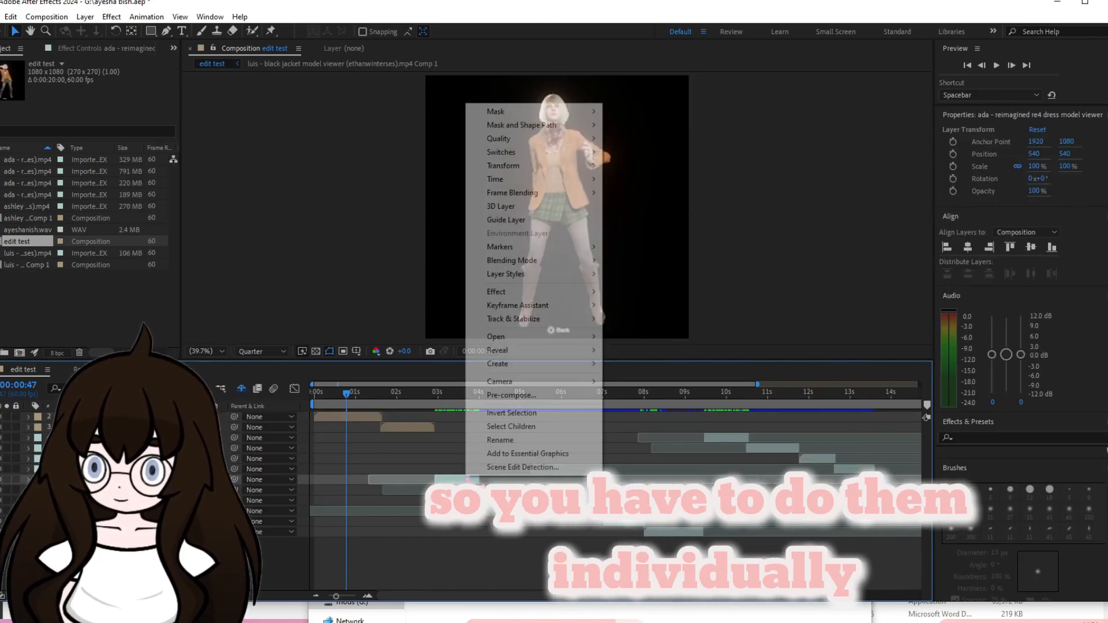
left_click(503, 395)
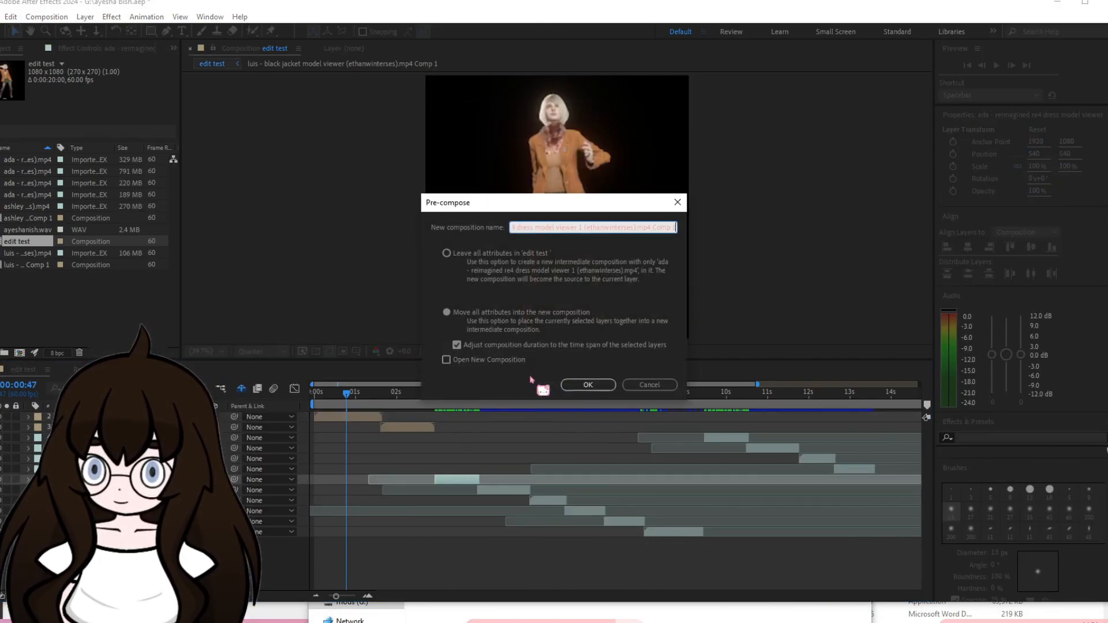
left_click(587, 385)
key("Home")
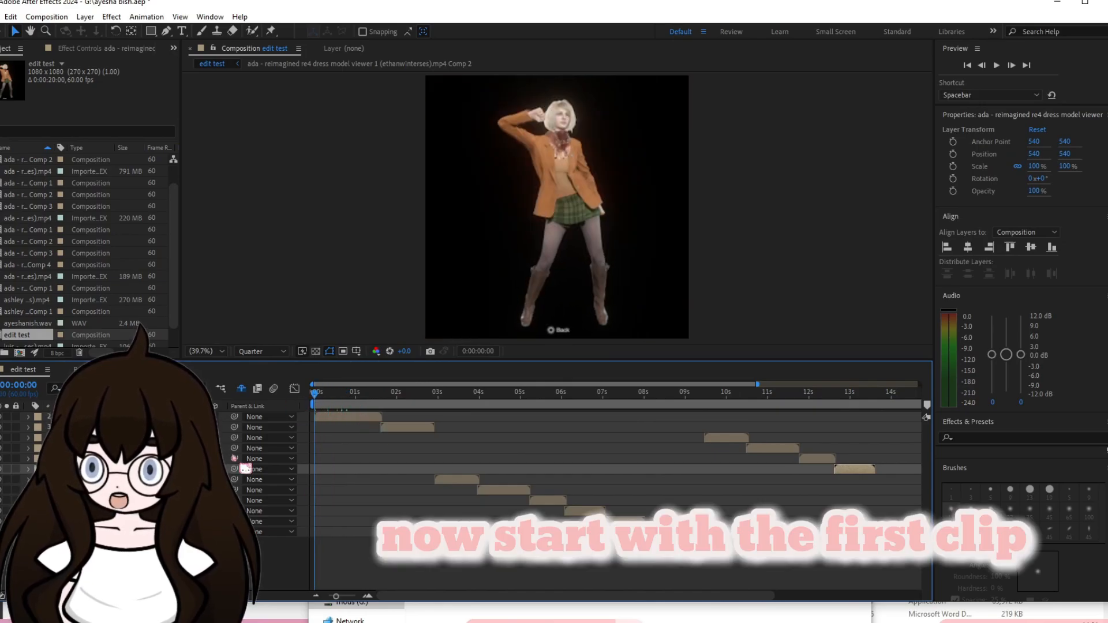
Reorder the pre-composed layers so they descend in playback order from the first clip to the last, and preview the edit.
left_click(144, 428)
left_click_drag(144, 438, 145, 537)
left_click(144, 428)
left_click_drag(145, 438, 144, 537)
left_click(144, 428)
left_click(144, 448)
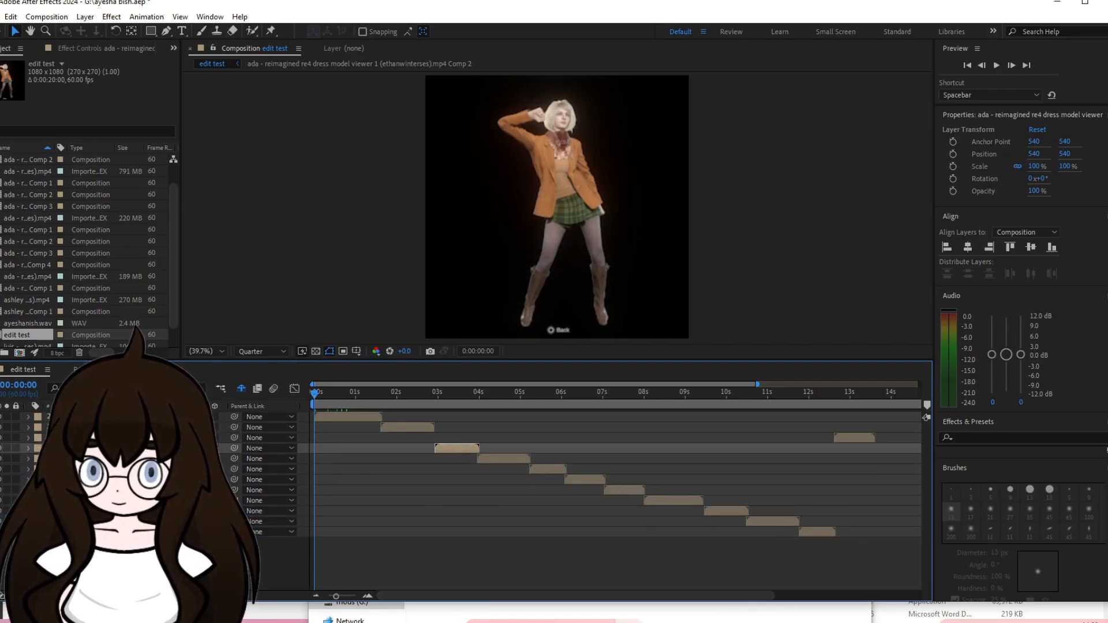
left_click_drag(144, 438, 144, 536)
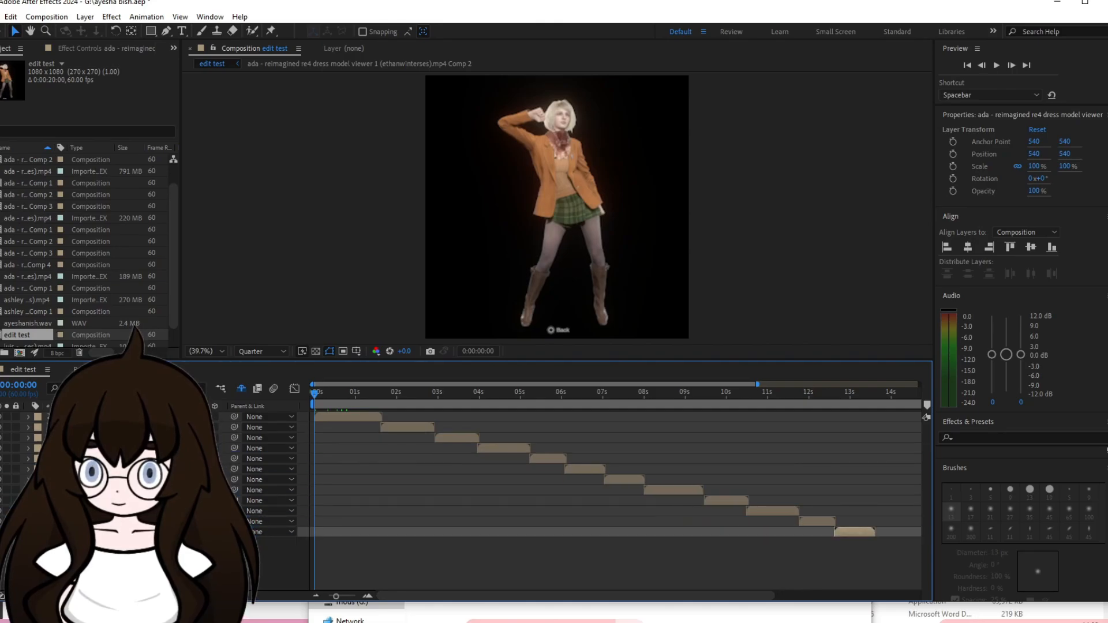
key("space")
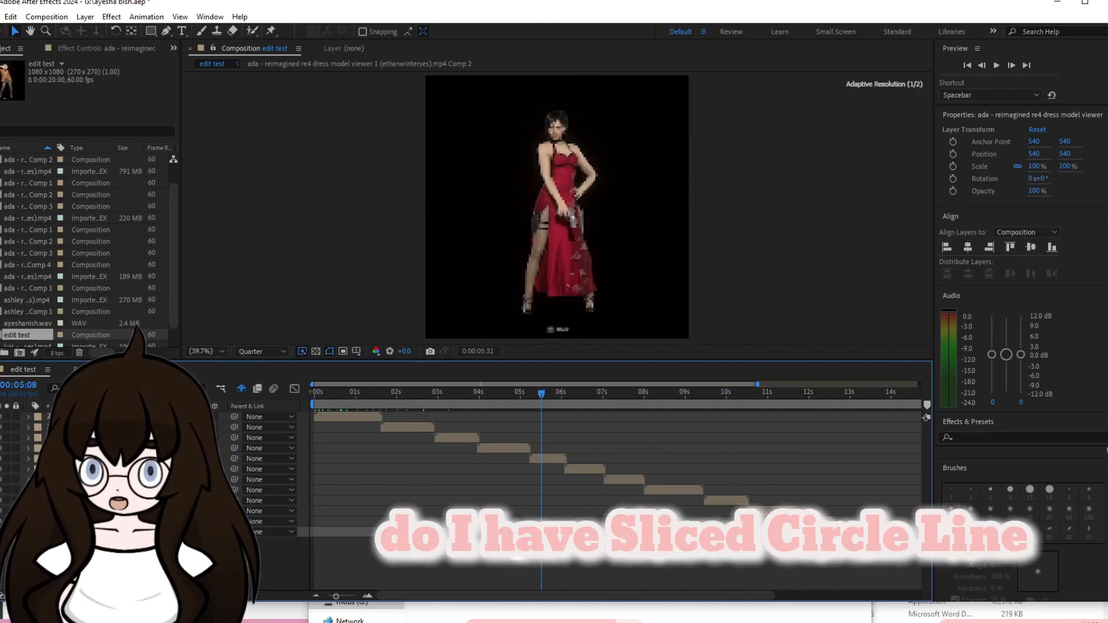
left_click_drag(637, 560, 340, 544)
Find the Twixtor effects and apply Twixtor Pro to the first ashley clip.
left_click(345, 416)
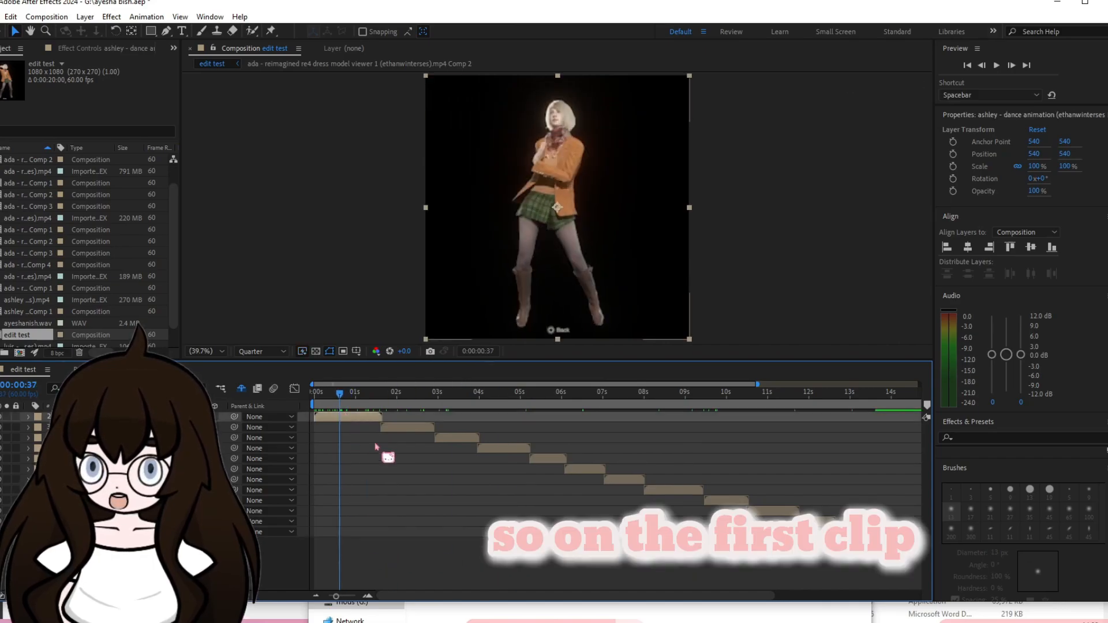
left_click(997, 429)
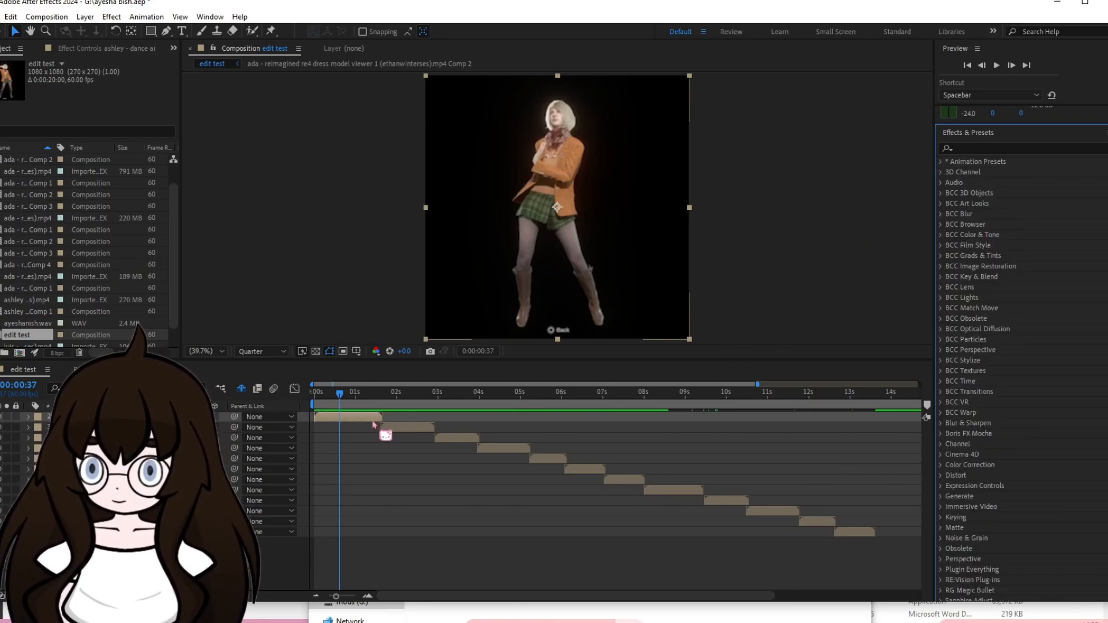
key("ctrl+space")
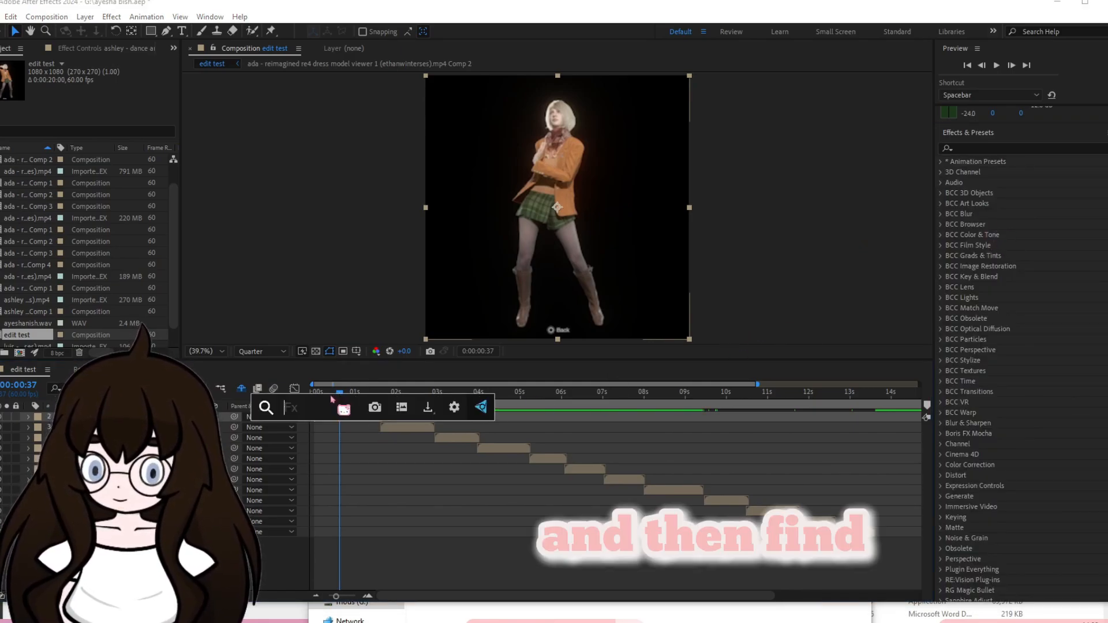
left_click(1013, 148)
type("t")
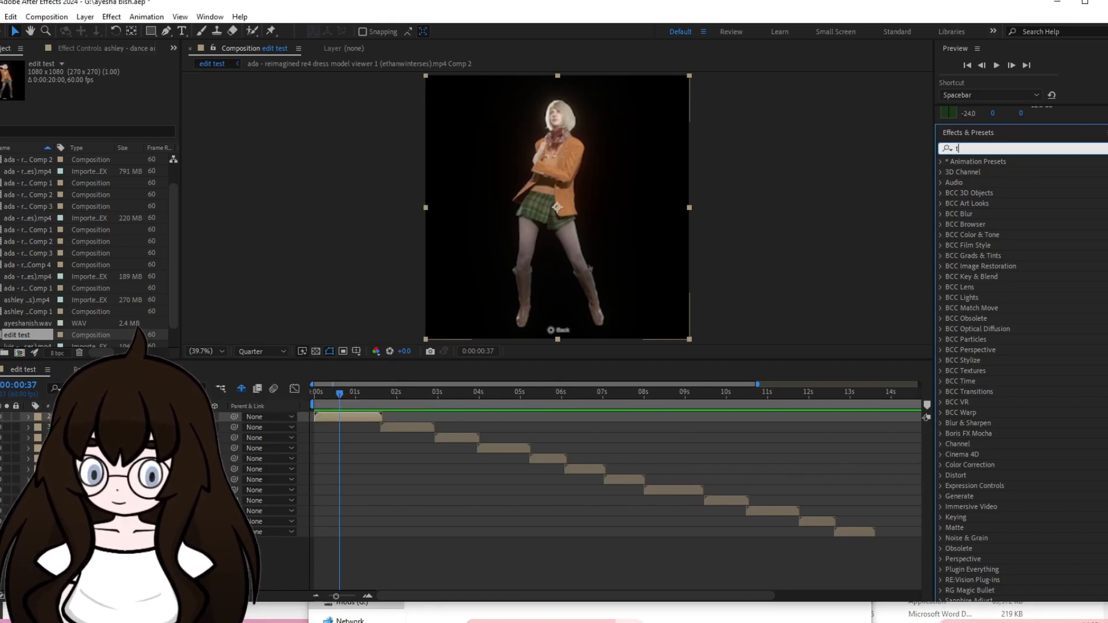
type("wixtor")
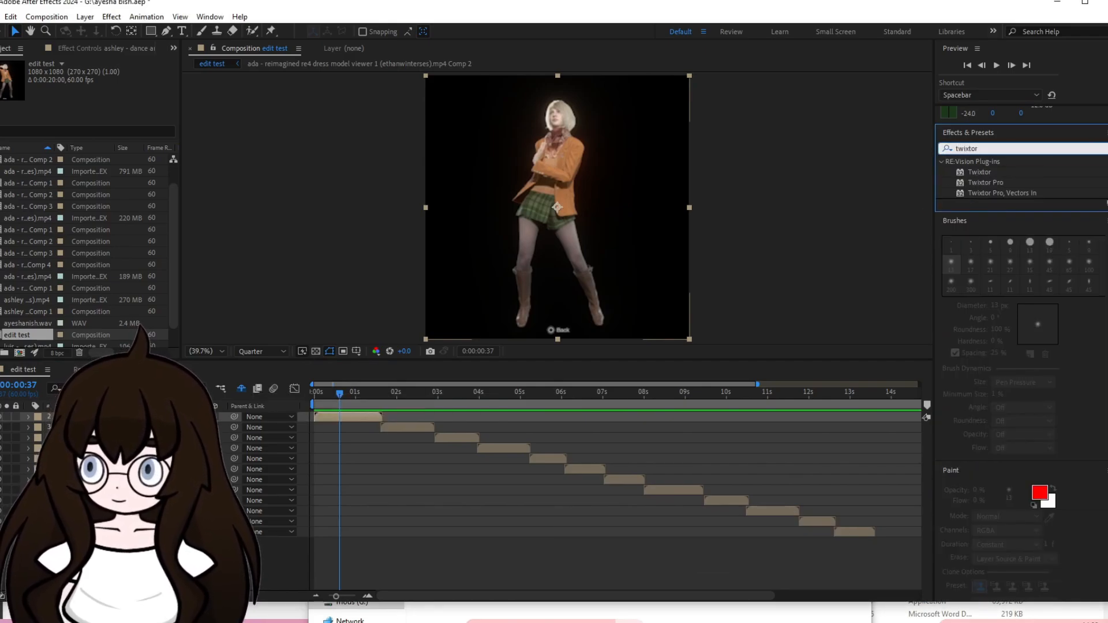
left_click(1010, 194)
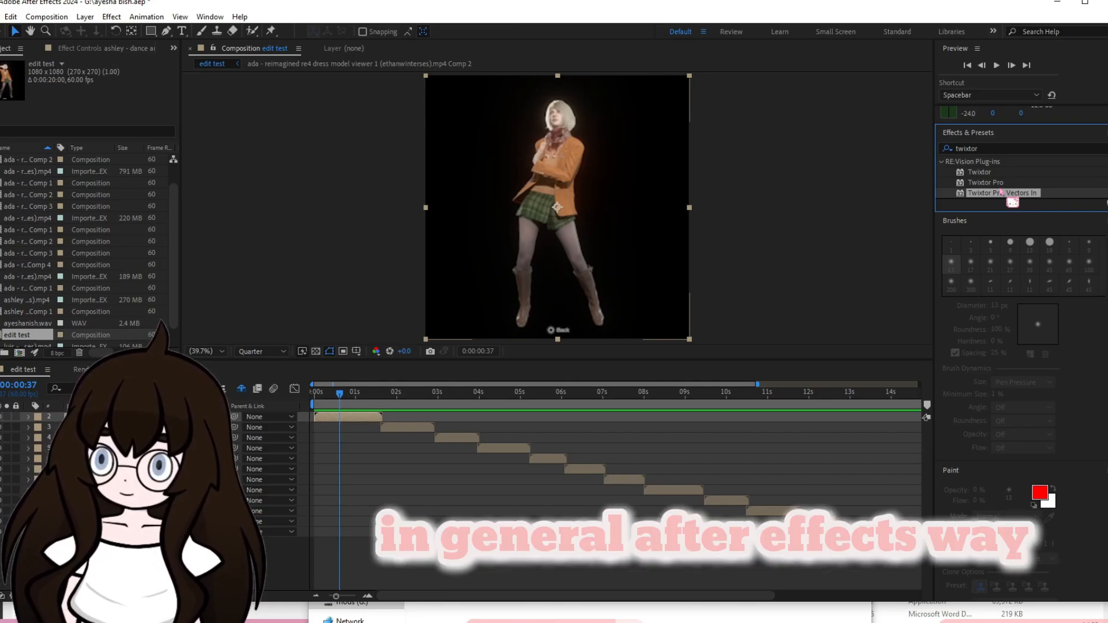
left_click(991, 184)
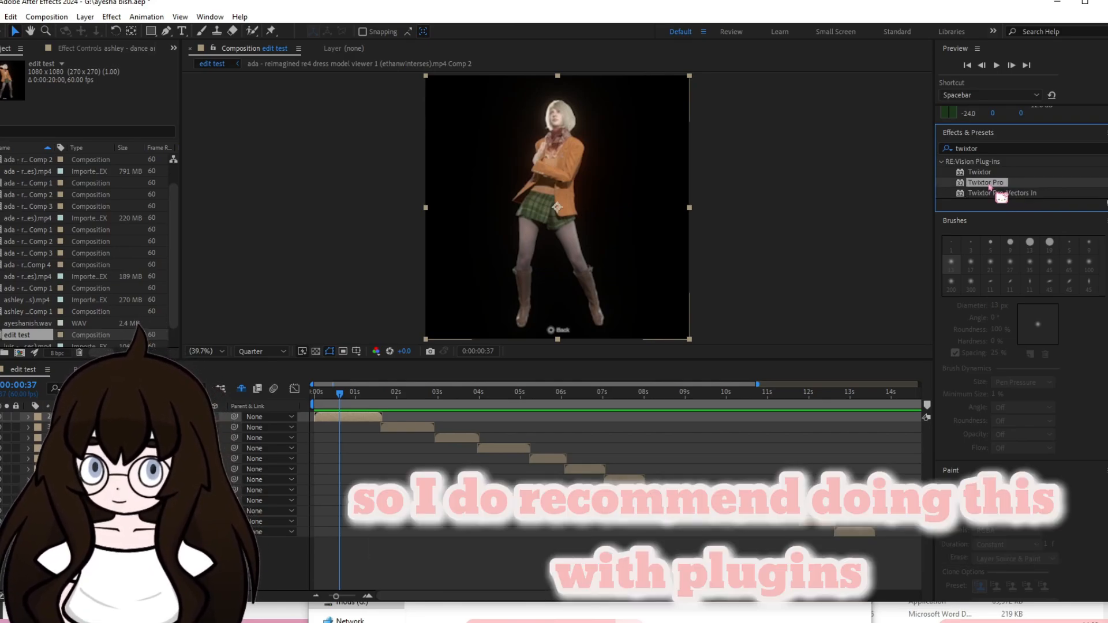
left_click_drag(990, 187, 367, 417)
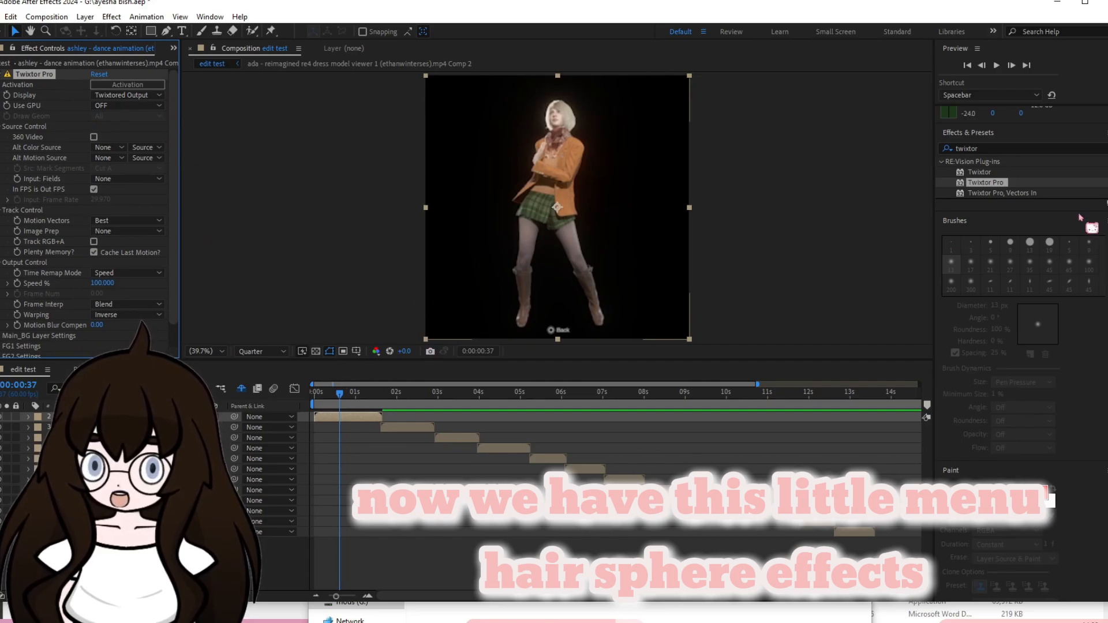
Add a Twixtor Pro Speed % keyframe of 150 at 0:00:00:00 on the first ashley clip.
left_click(29, 417)
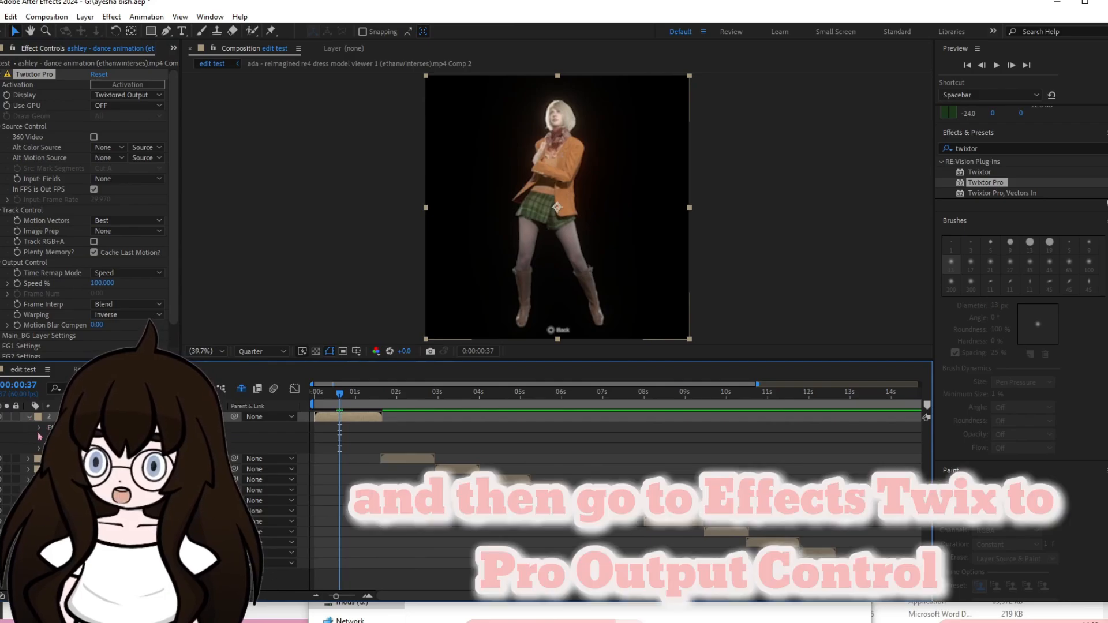
left_click(40, 428)
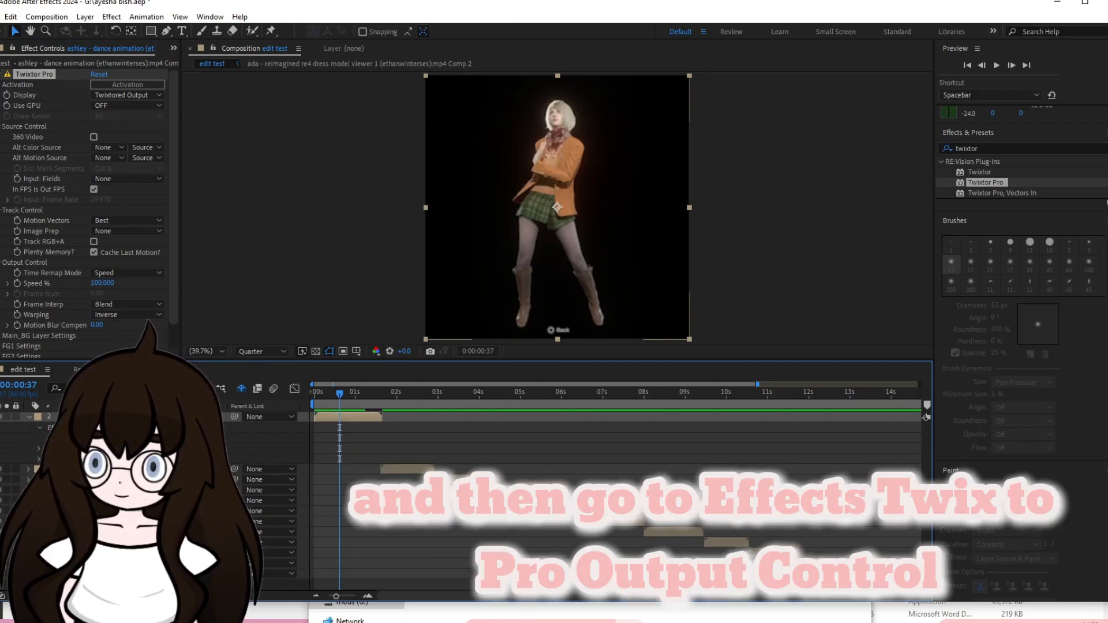
left_click(50, 438)
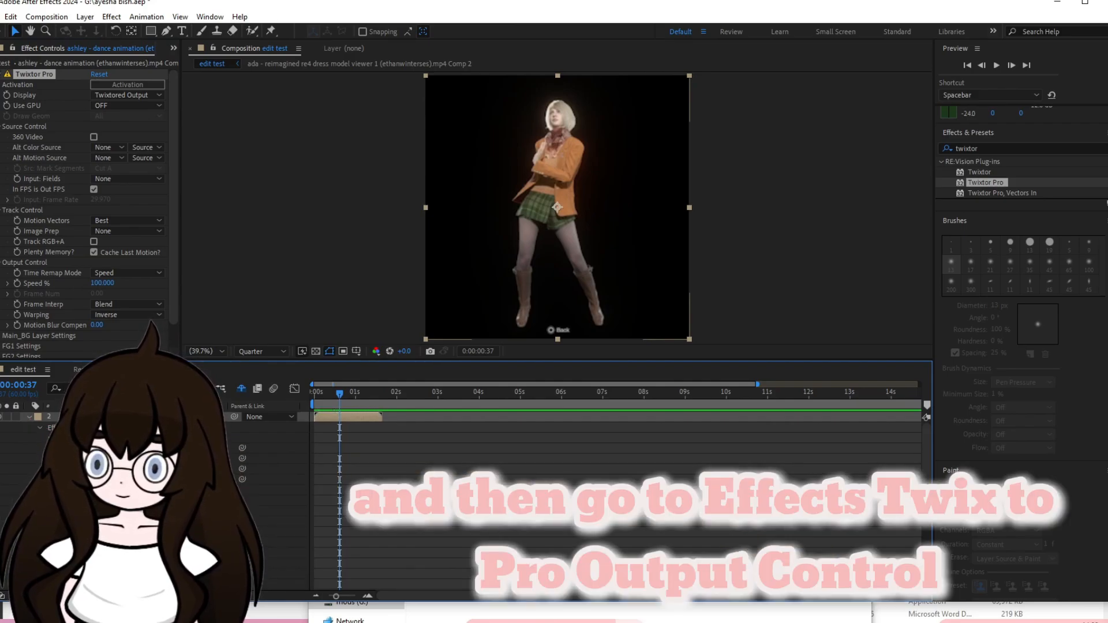
scroll(115, 456, "down", 3)
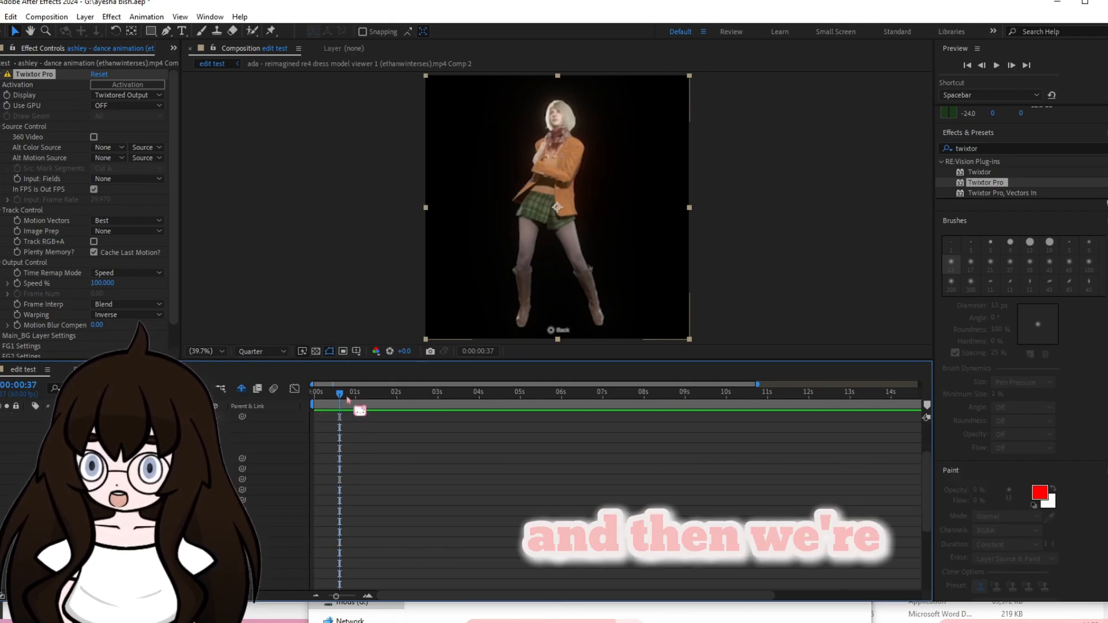
key("i")
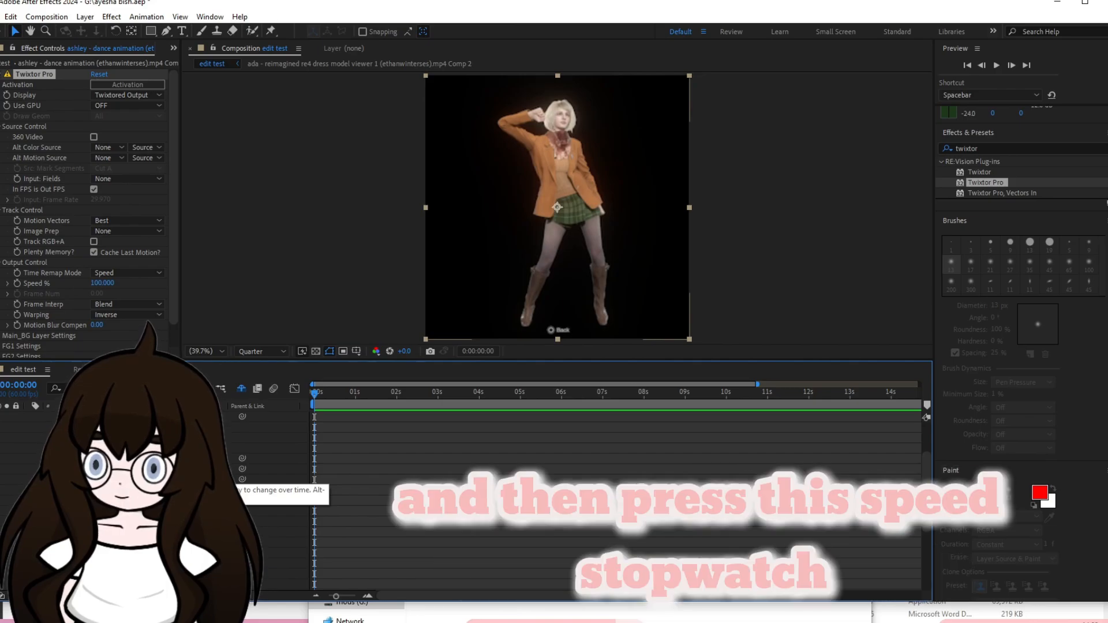
left_click(103, 469)
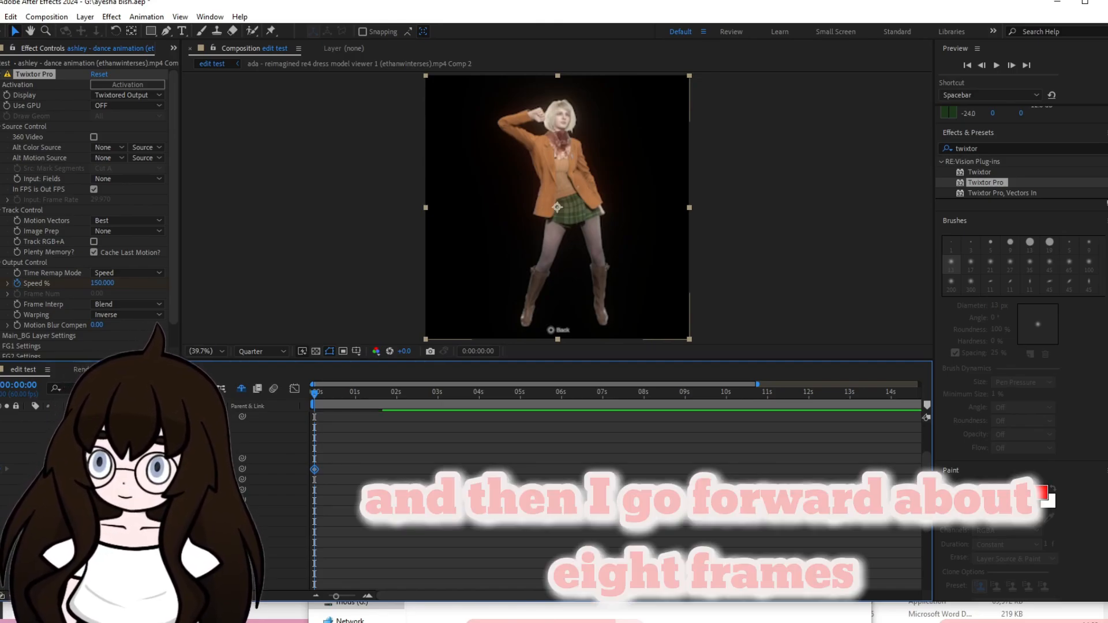
Add a second Speed % keyframe of 50 at 0:00:00:08.
key("Page_Down")
key("Page_Down")
key("Page_Down")
key("Page_Down")
key("Page_Down")
key("Page_Down")
key("Page_Down")
key("Page_Down")
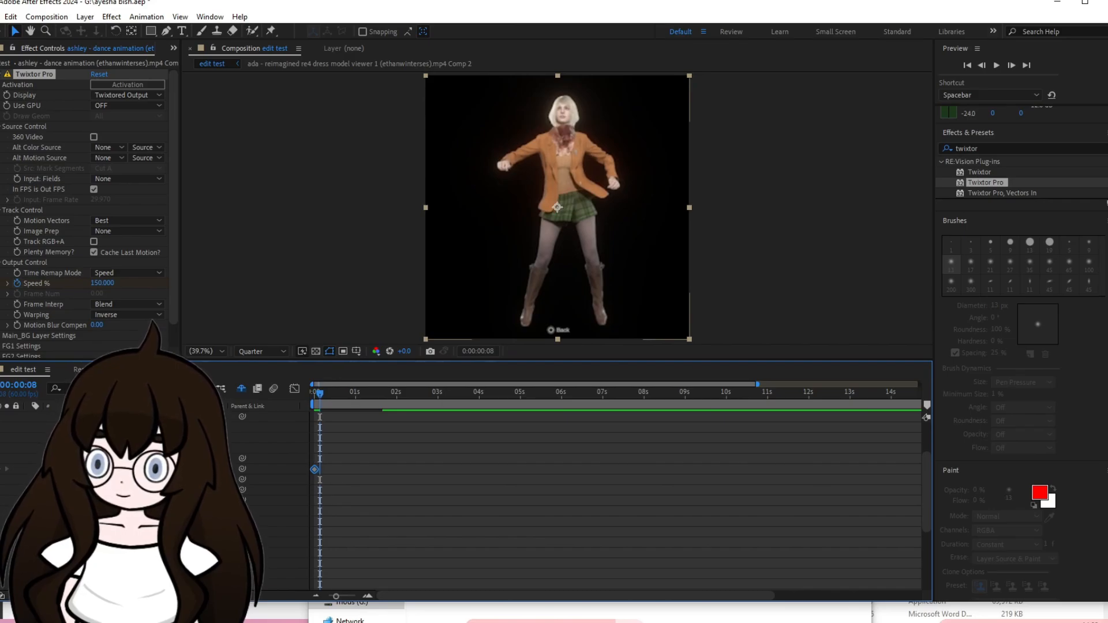
type("50")
key("Return")
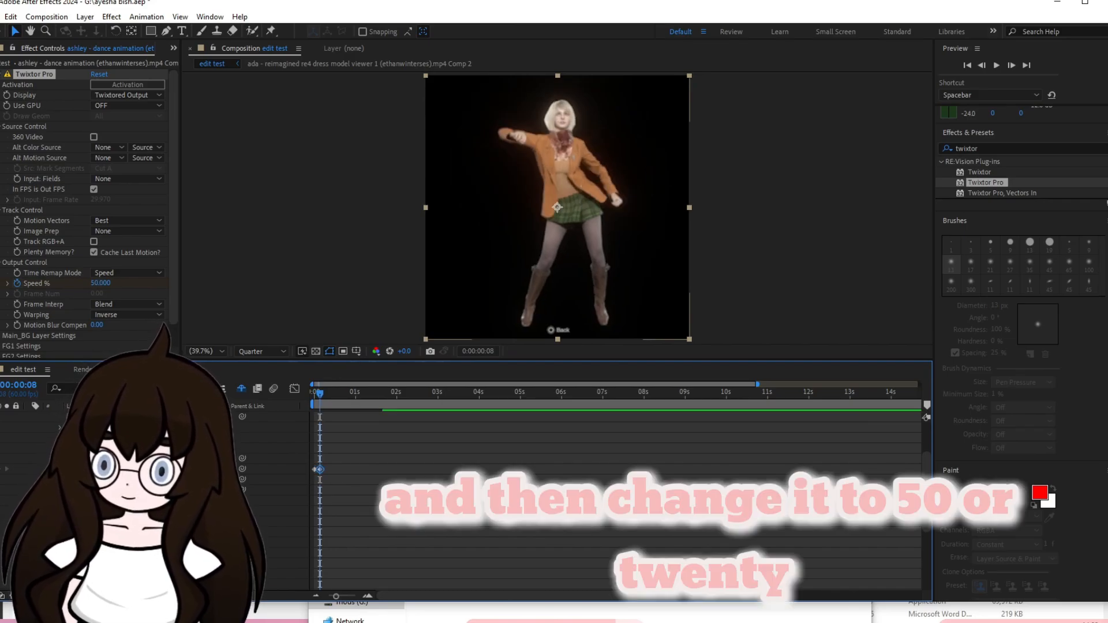
Preview the retimed ashley clip and change its two Speed % keyframes to 200 and 20.
left_click_drag(323, 395, 282, 416)
key("space")
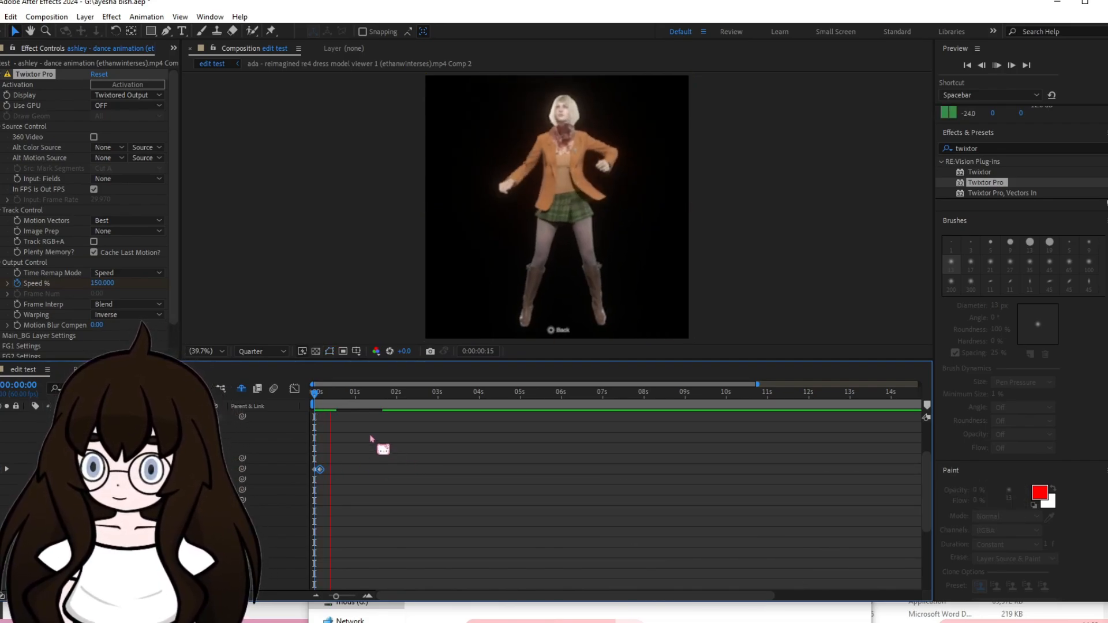
key("space")
left_click_drag(377, 395, 320, 394)
left_click(340, 485)
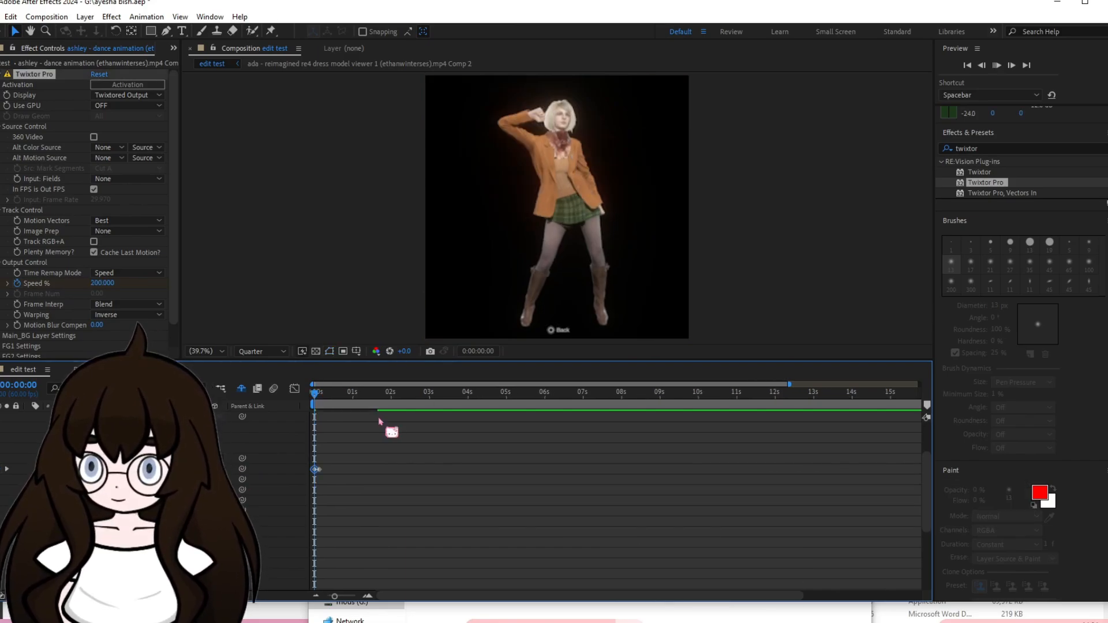
key("space")
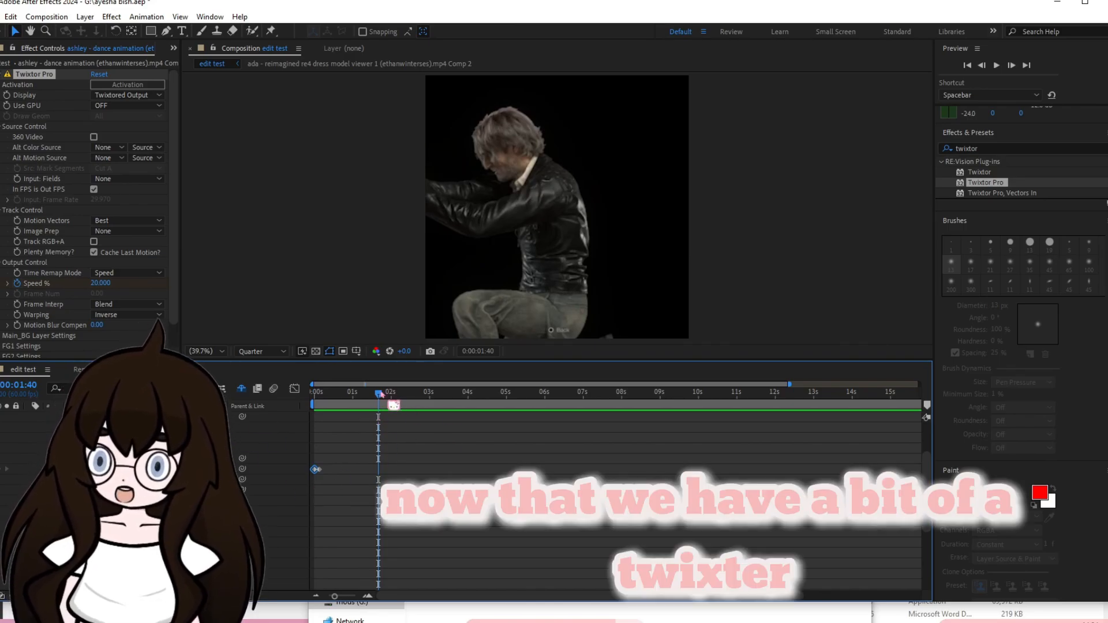
Set Twixtor Pro's Frame Interp to Motion Weighted Blend and Warping to Inverse w/ Smart Blend, and preview the clip from its start.
left_click(361, 396)
left_click_drag(362, 396, 313, 399)
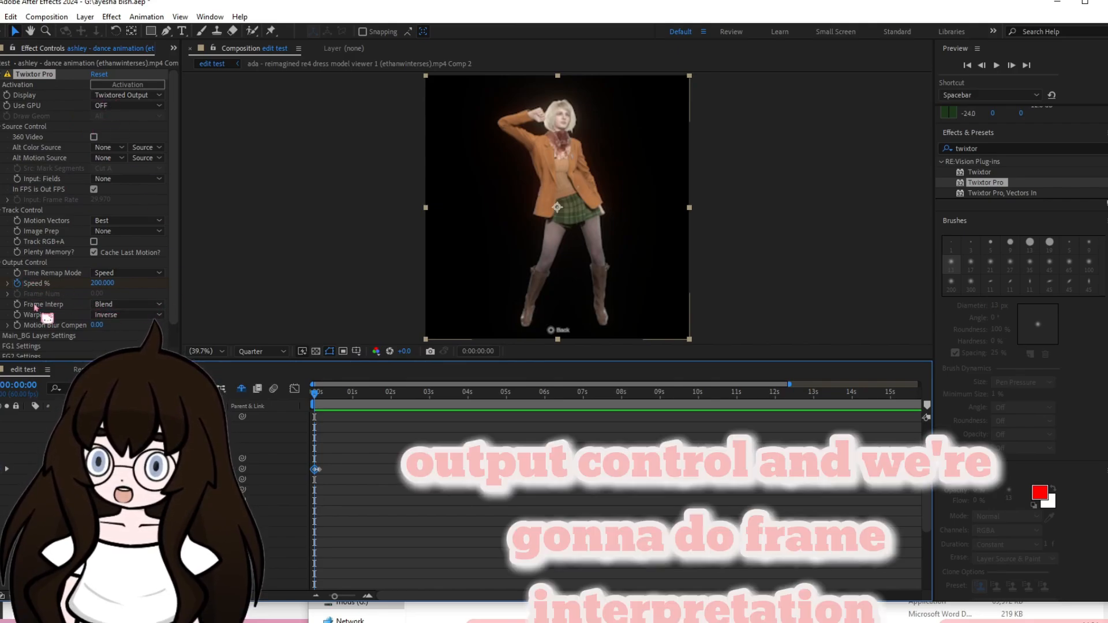
left_click(122, 304)
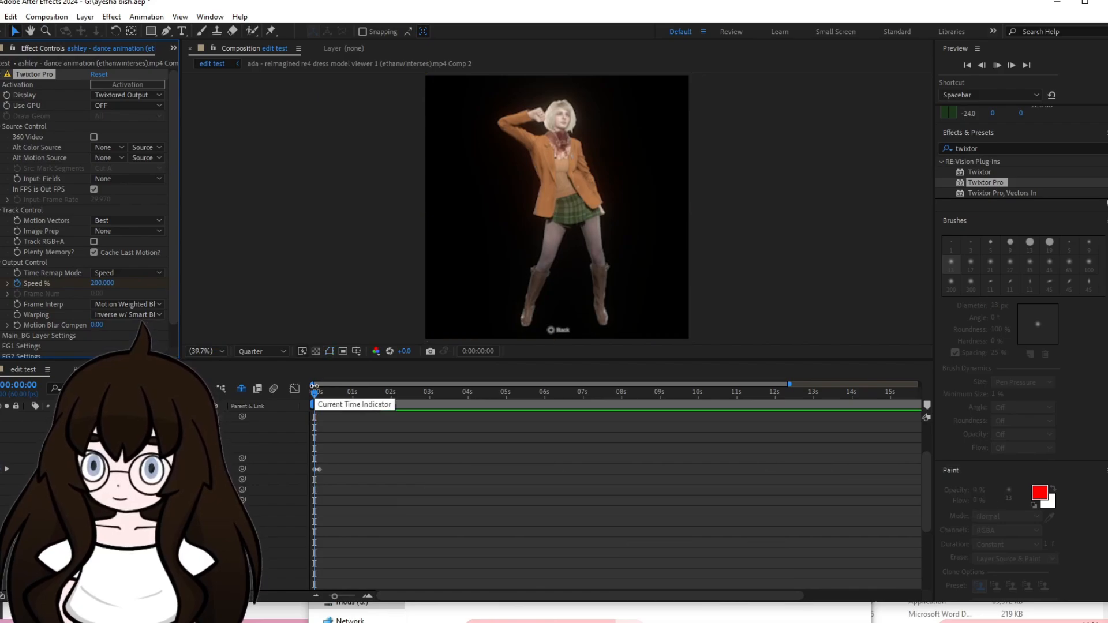
key("space")
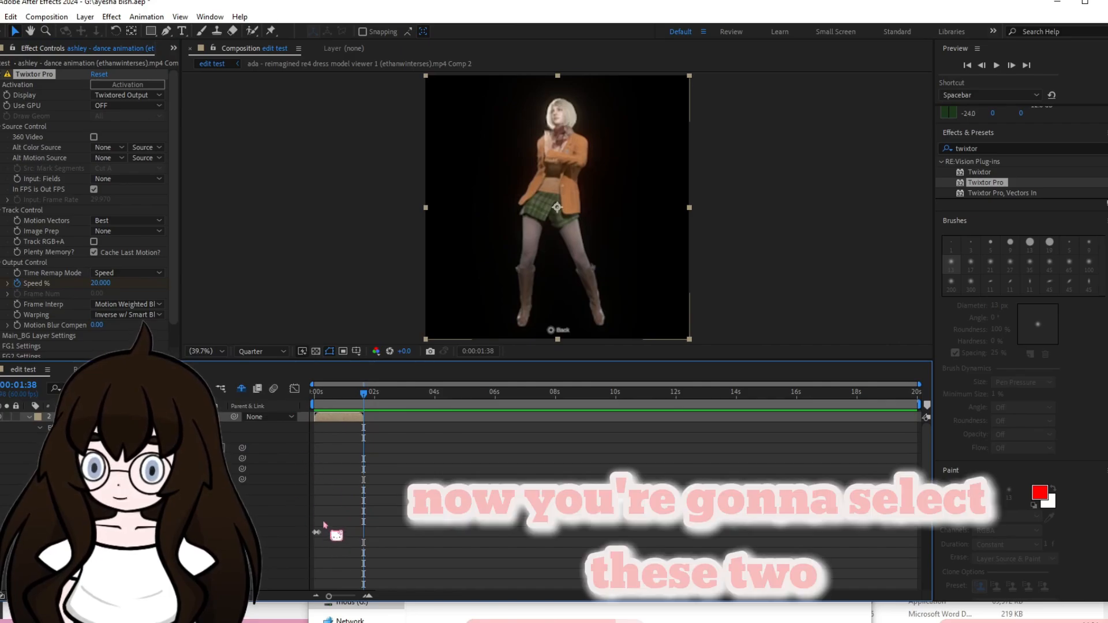
Open the ashley clip's two Speed % keyframes in the Graph Editor, fit the curve to view and display it as the speed graph.
left_click_drag(325, 517, 308, 561)
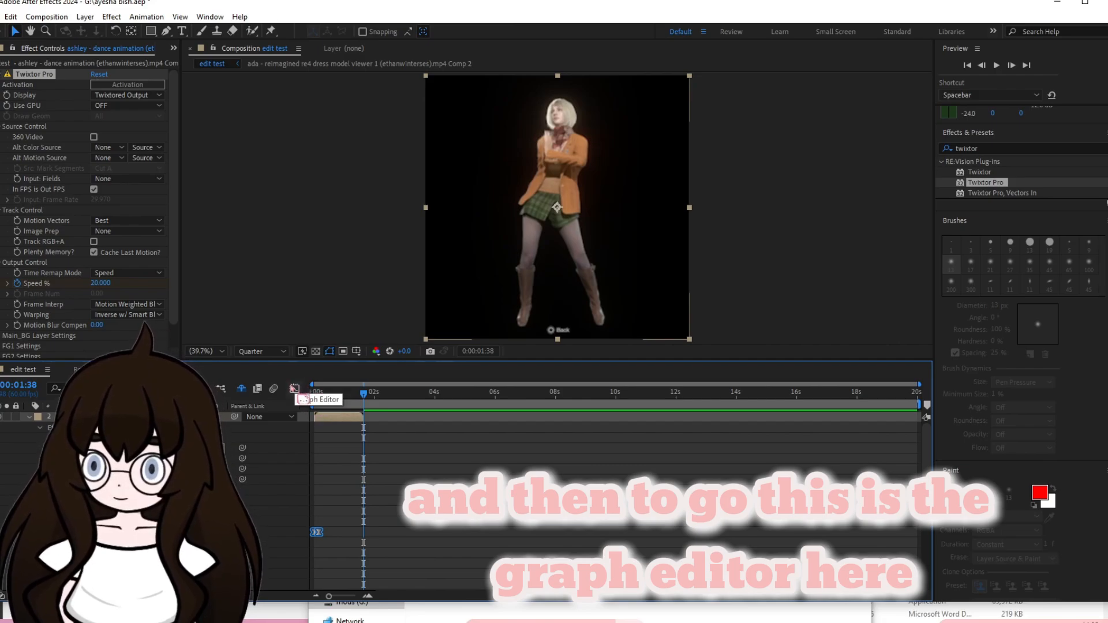
left_click(295, 389)
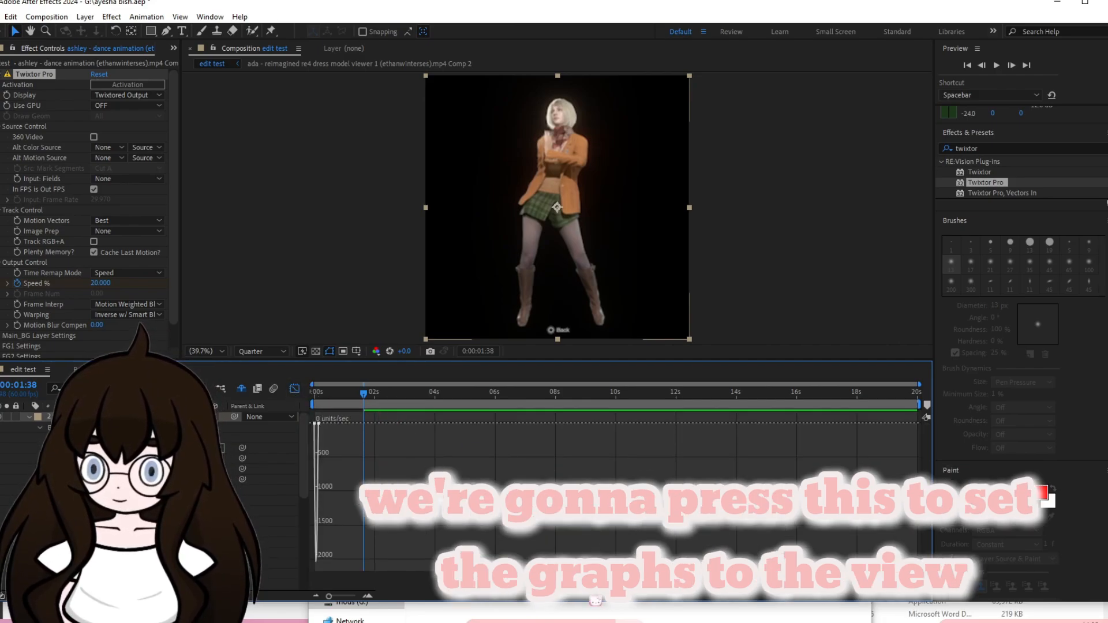
left_click(586, 595)
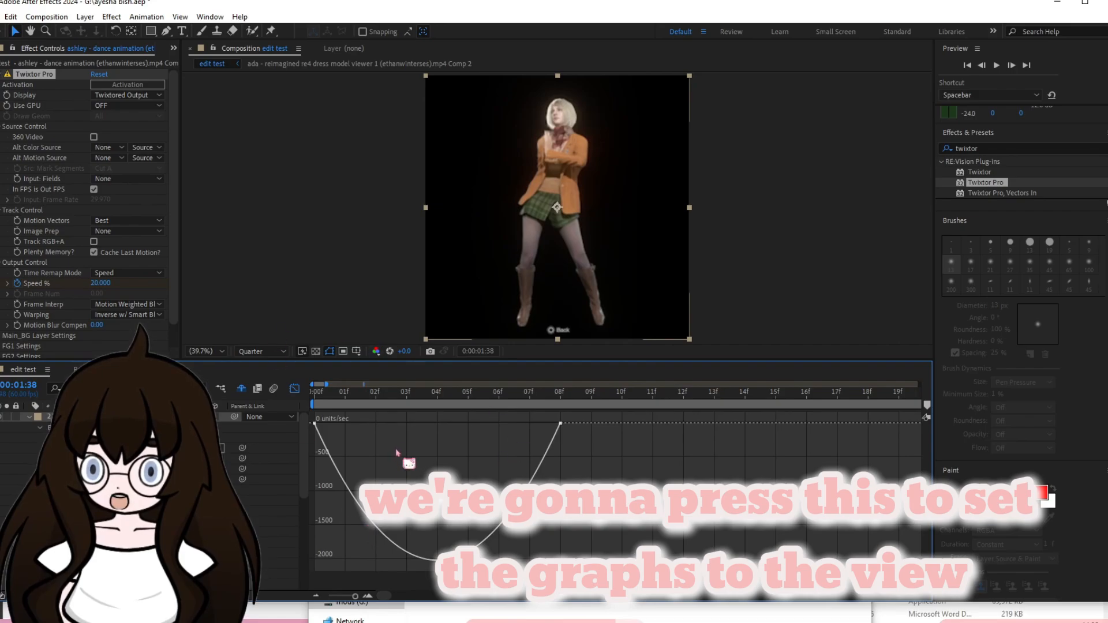
right_click(468, 448)
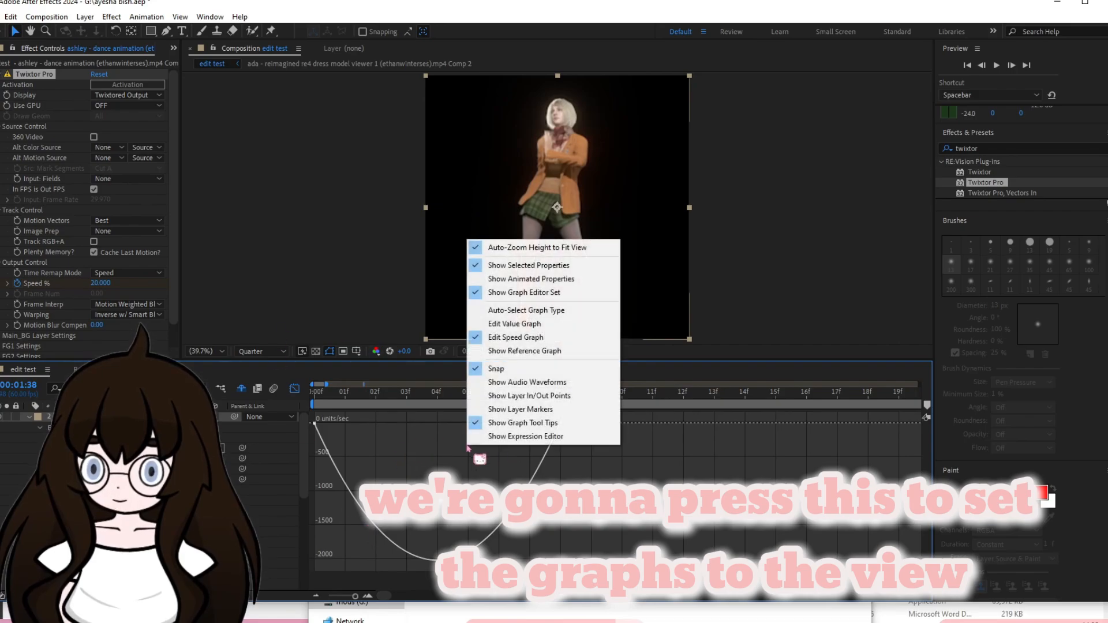
left_click(516, 323)
right_click(481, 493)
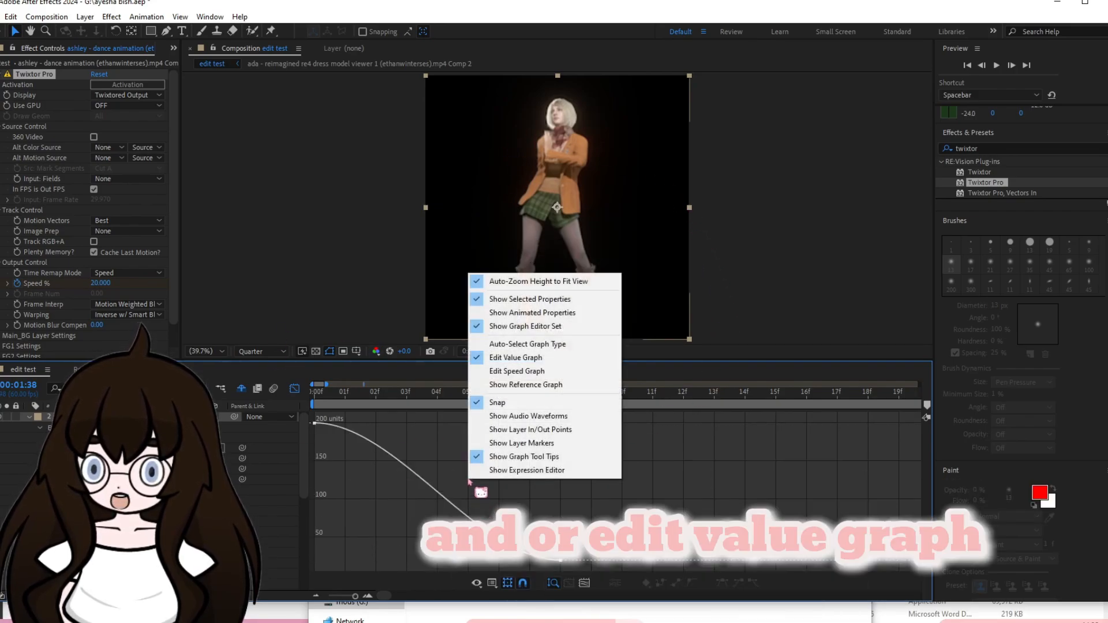
left_click(516, 371)
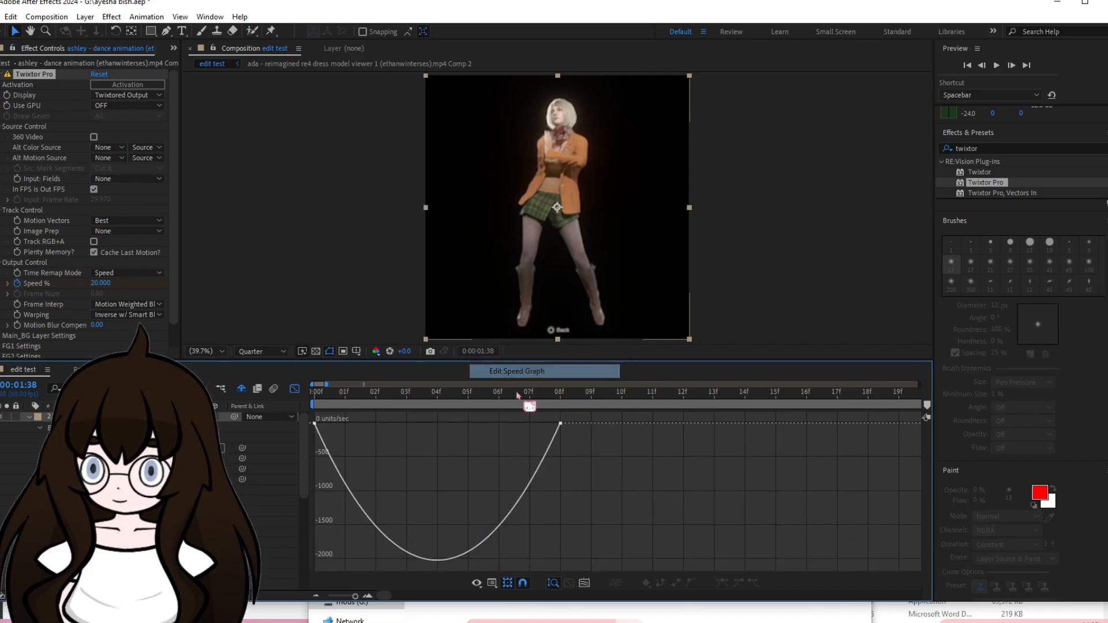
Lengthen the first Speed % keyframe's ease handle to about frame 3, shorten the second keyframe's incoming handle, and preview the motion.
left_click(315, 424)
left_click_drag(315, 424, 403, 426)
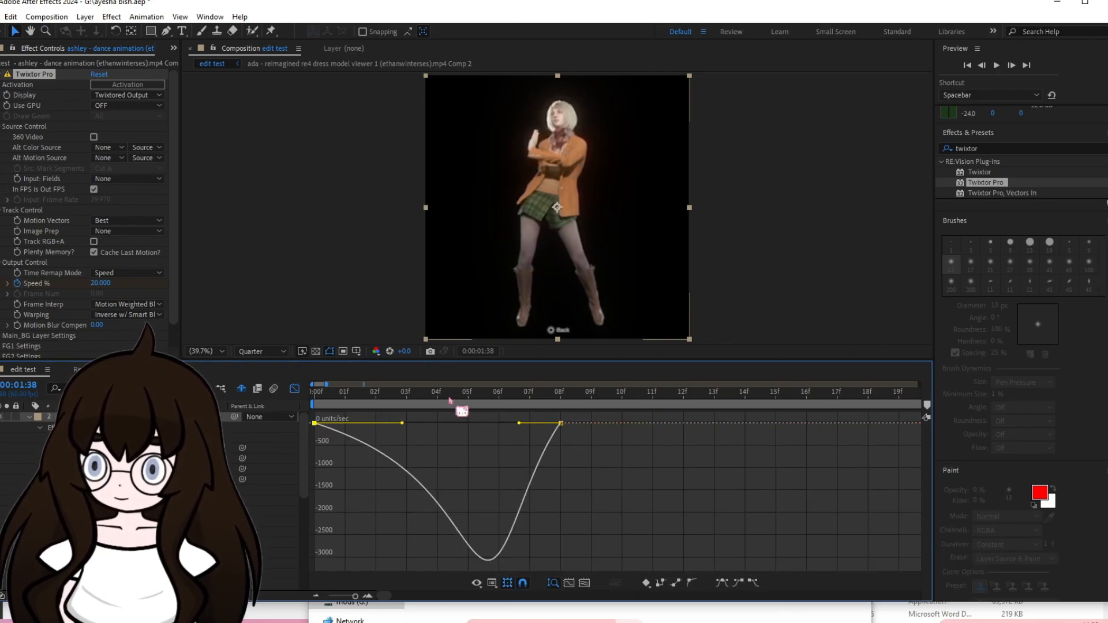
left_click_drag(458, 398, 332, 430)
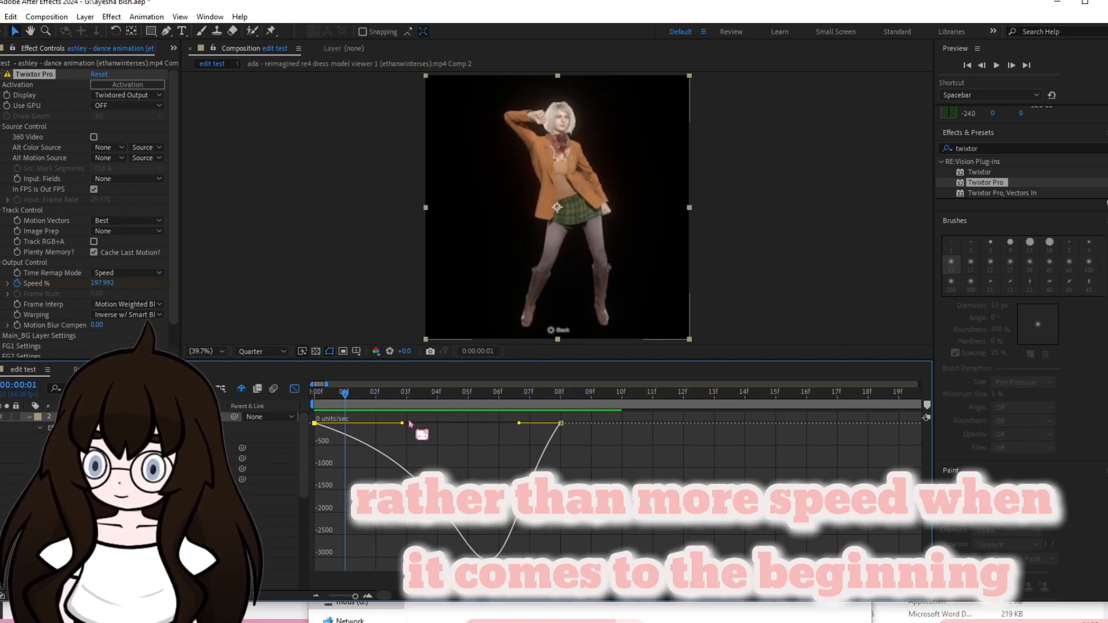
mouse_move(519, 423)
left_mouse_down()
mouse_move(400, 428)
mouse_move(577, 428)
mouse_move(532, 426)
left_mouse_up()
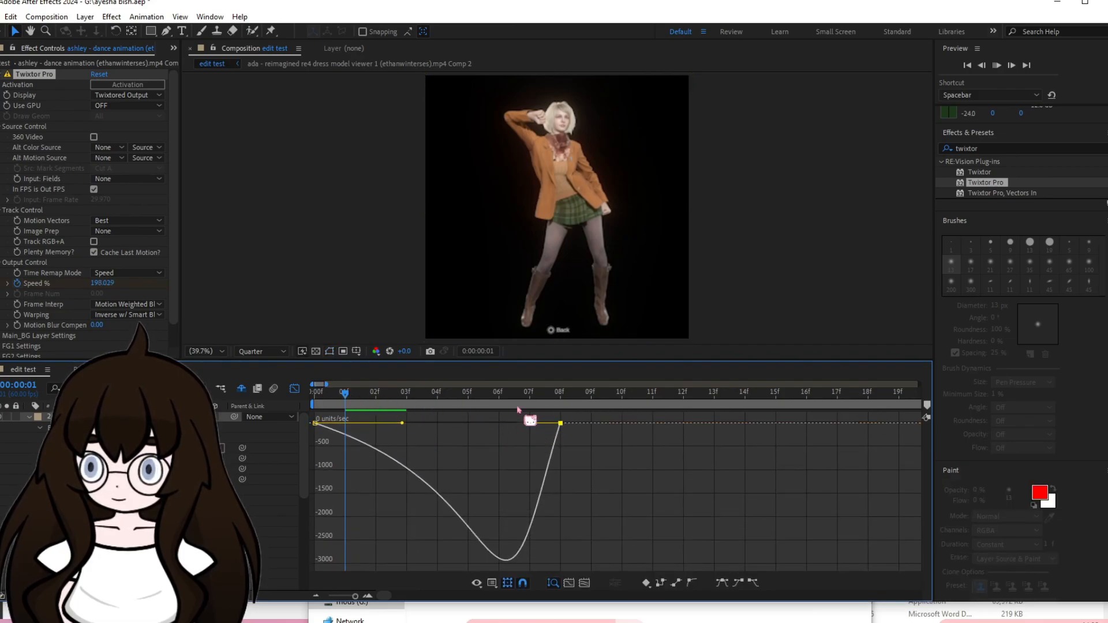
key("space")
key("shift+F3")
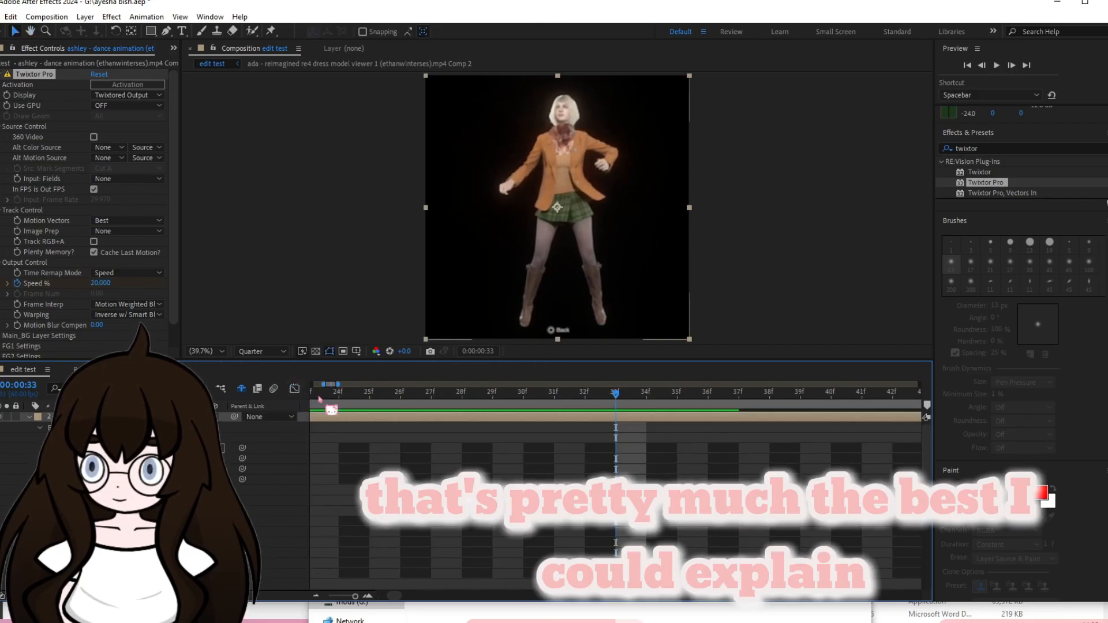
Add a Speed % keyframe of 150 at the end of the ashley clip, at 0:00:01:38.
scroll(433, 522, "down", 8)
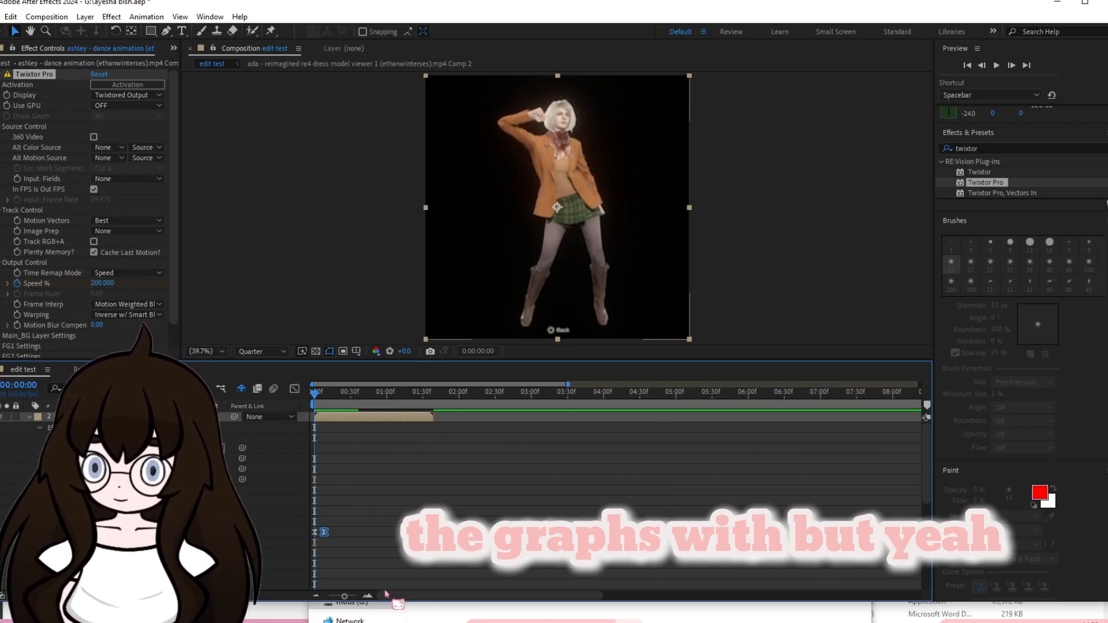
left_click(376, 564)
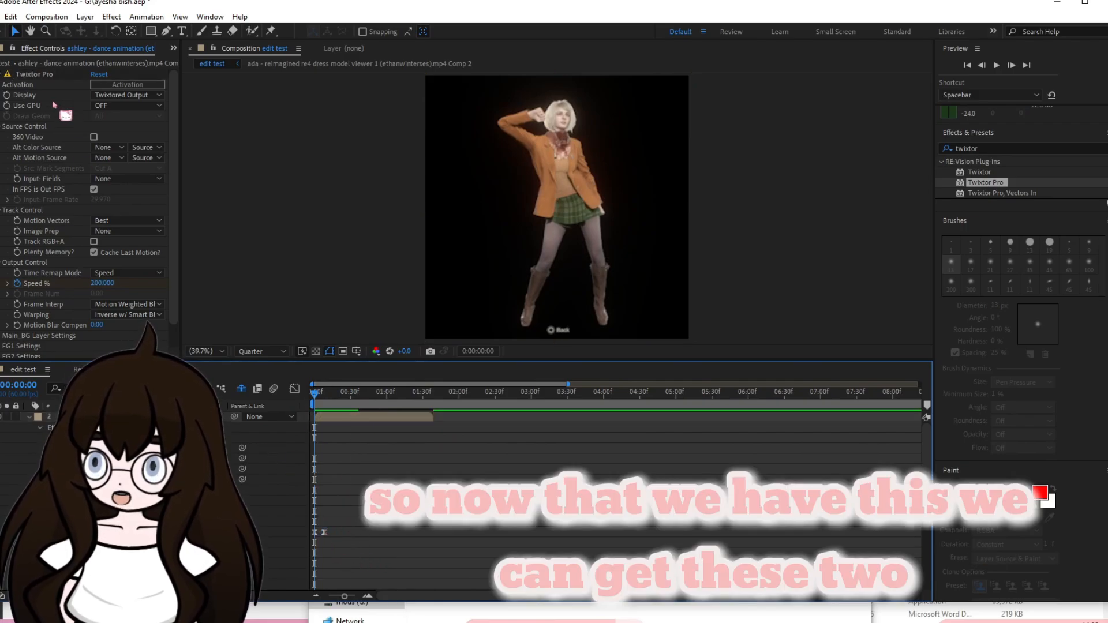
left_click_drag(334, 561, 310, 518)
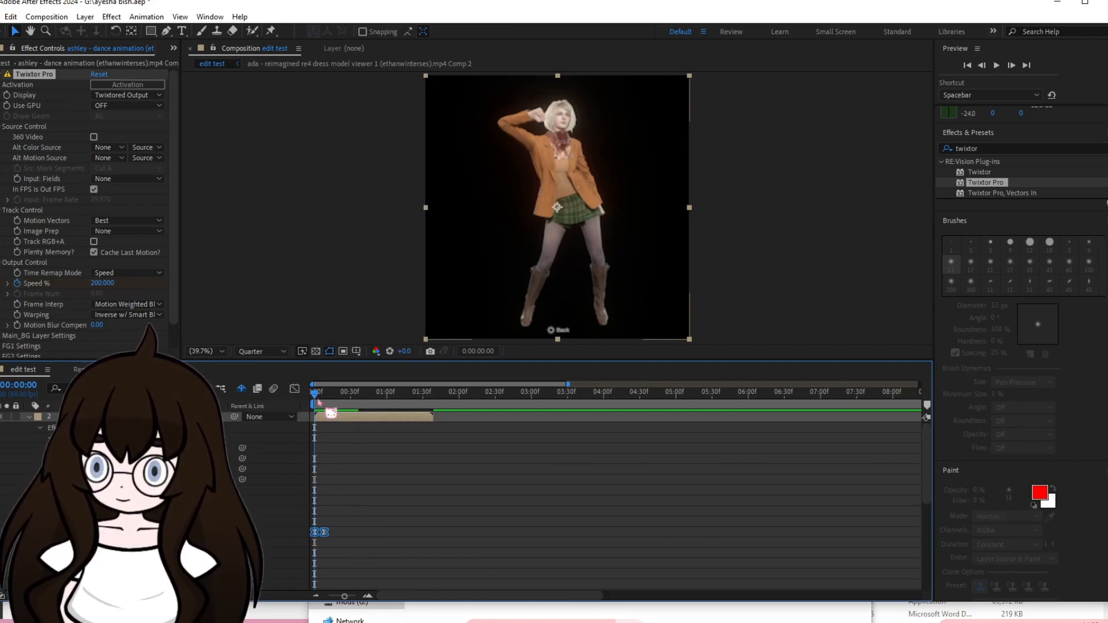
left_click_drag(318, 400, 434, 455)
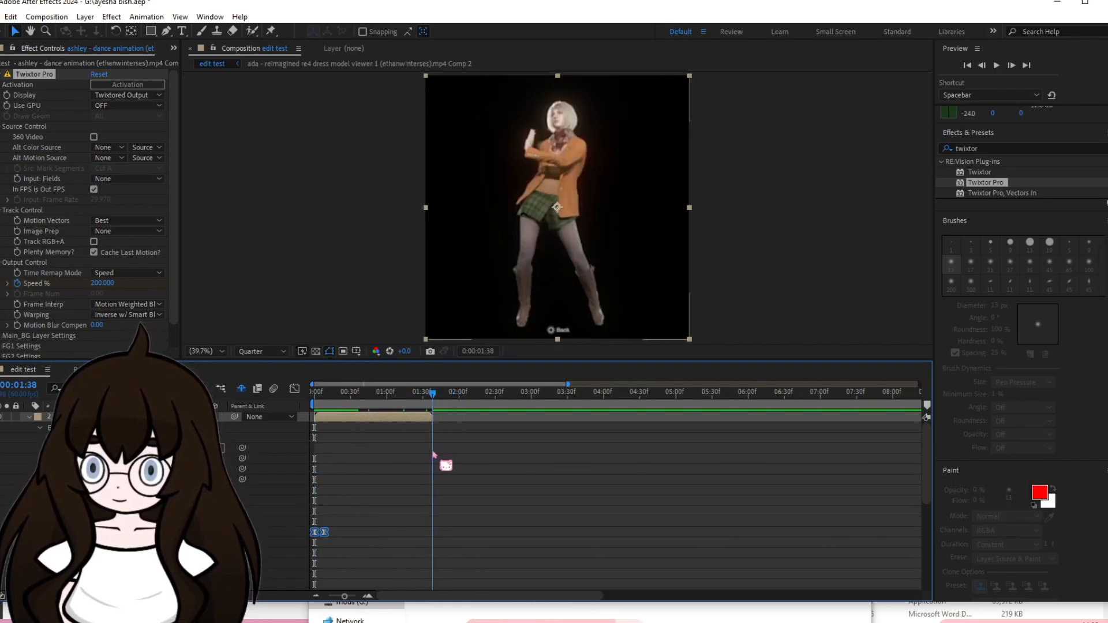
left_click(394, 482)
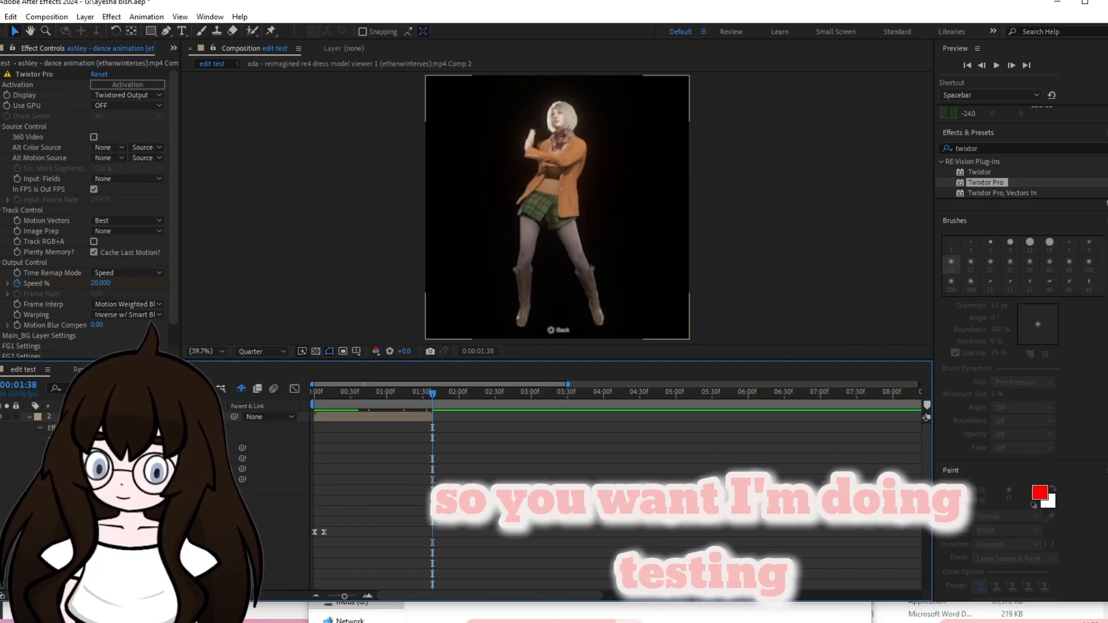
type("150")
key("Return")
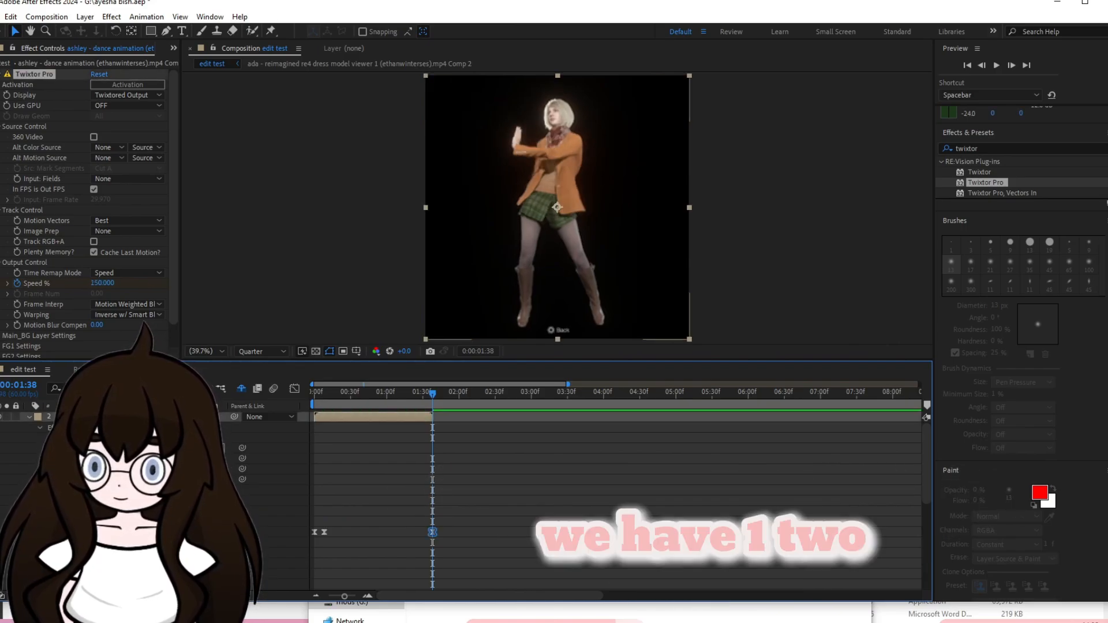
Add a Speed % keyframe of 20 eight frames before the clip's end, at 0:00:01:30.
key("Page_Up")
key("Page_Up")
key("Page_Up")
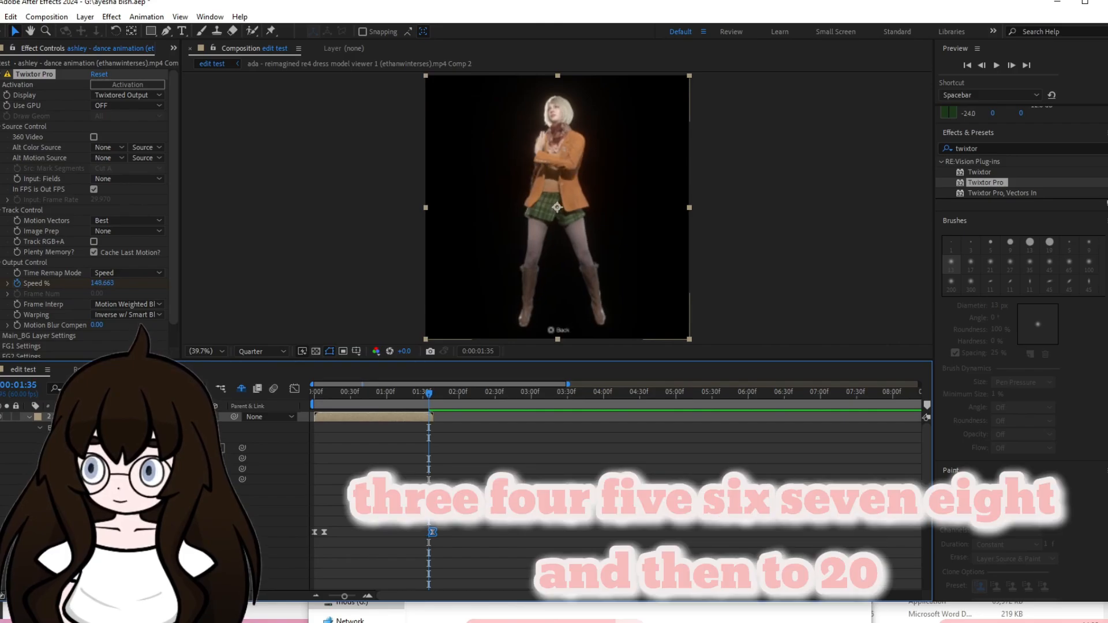
key("Page_Up")
key("Page_Up")
key("Page_Up")
key("Page_Up")
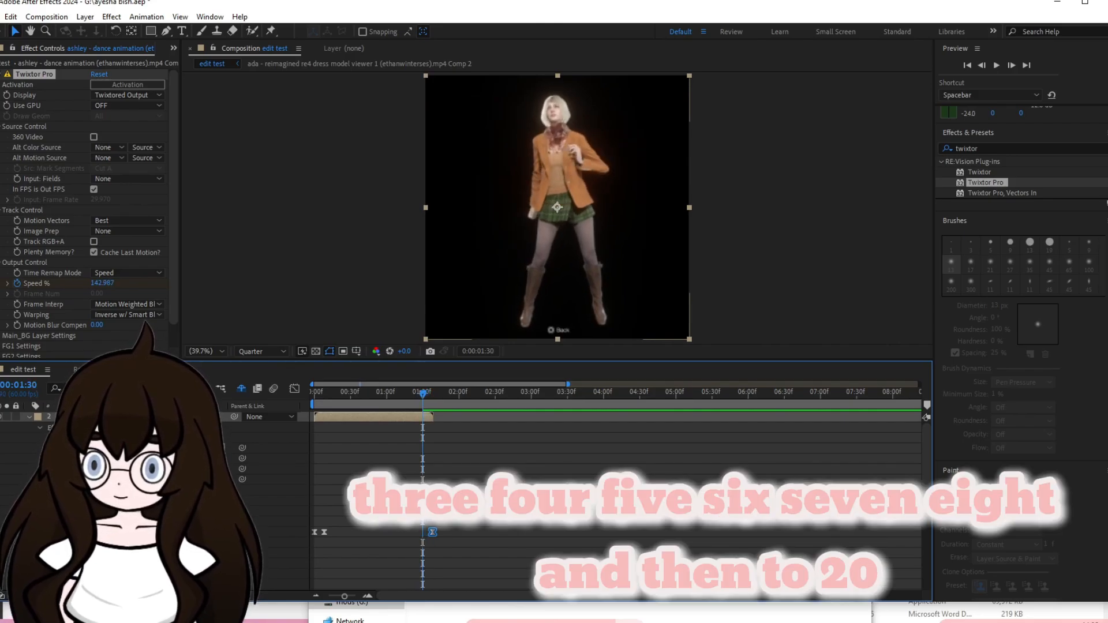
type("20")
key("Return")
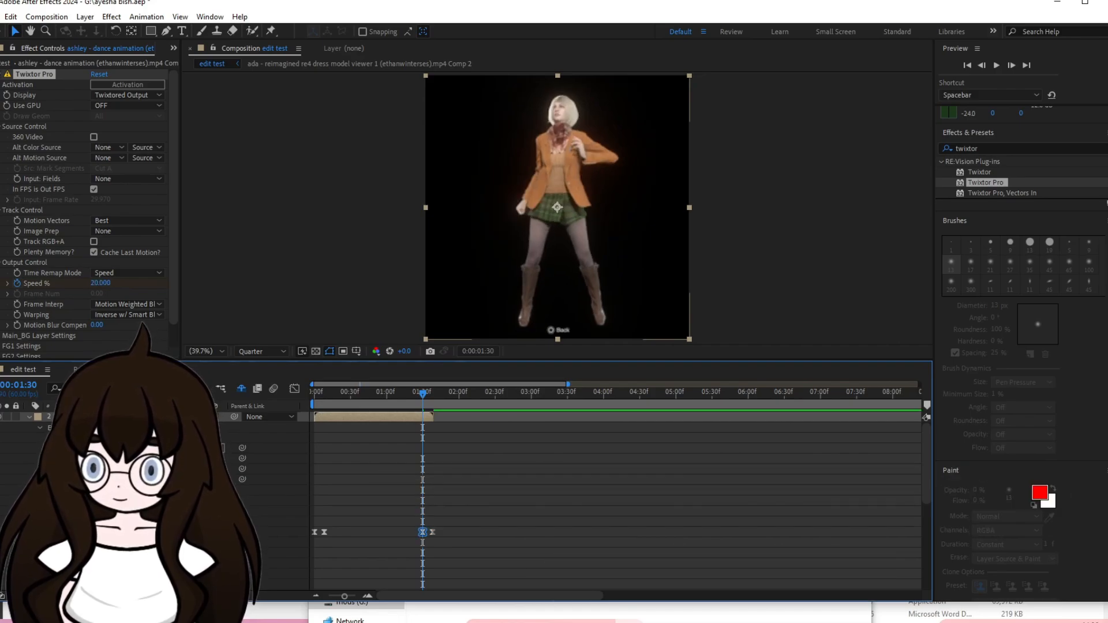
Lengthen the last Speed % keyframe's incoming ease handle in the speed graph so the peak falls earlier, and preview the clip from its start.
left_click_drag(465, 561, 356, 486)
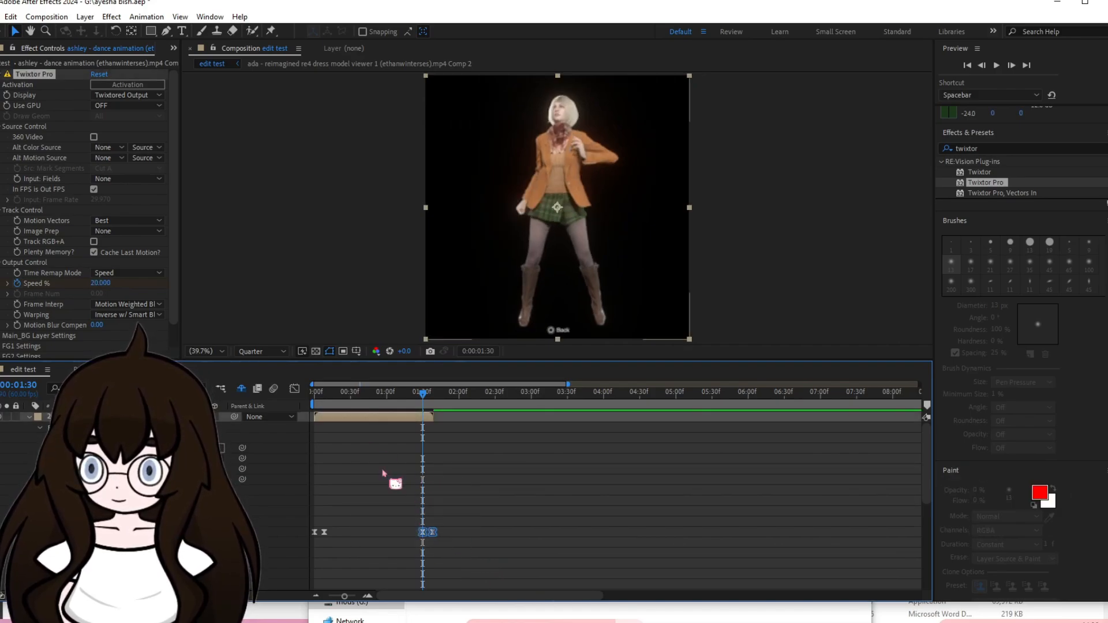
left_click(295, 389)
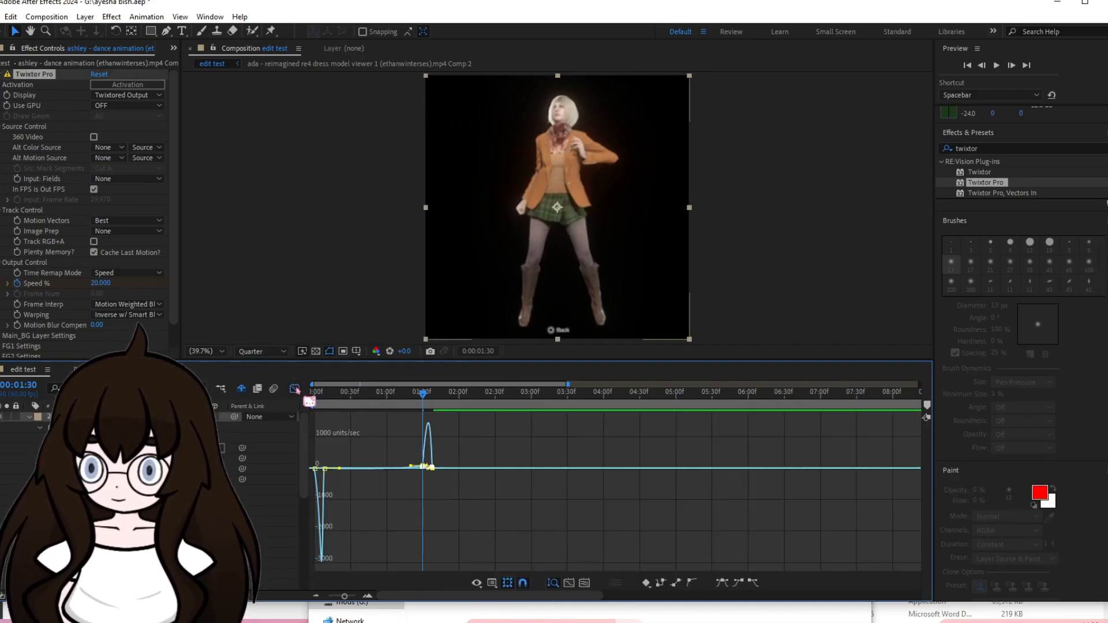
left_click(584, 583)
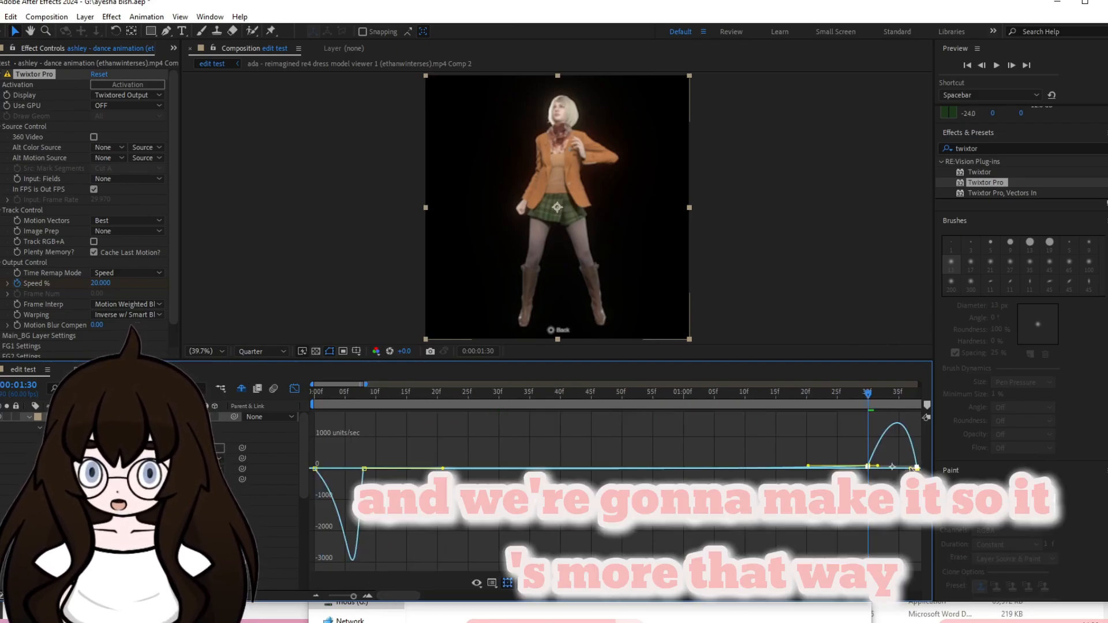
left_click_drag(910, 468, 899, 470)
left_click_drag(868, 395, 249, 503)
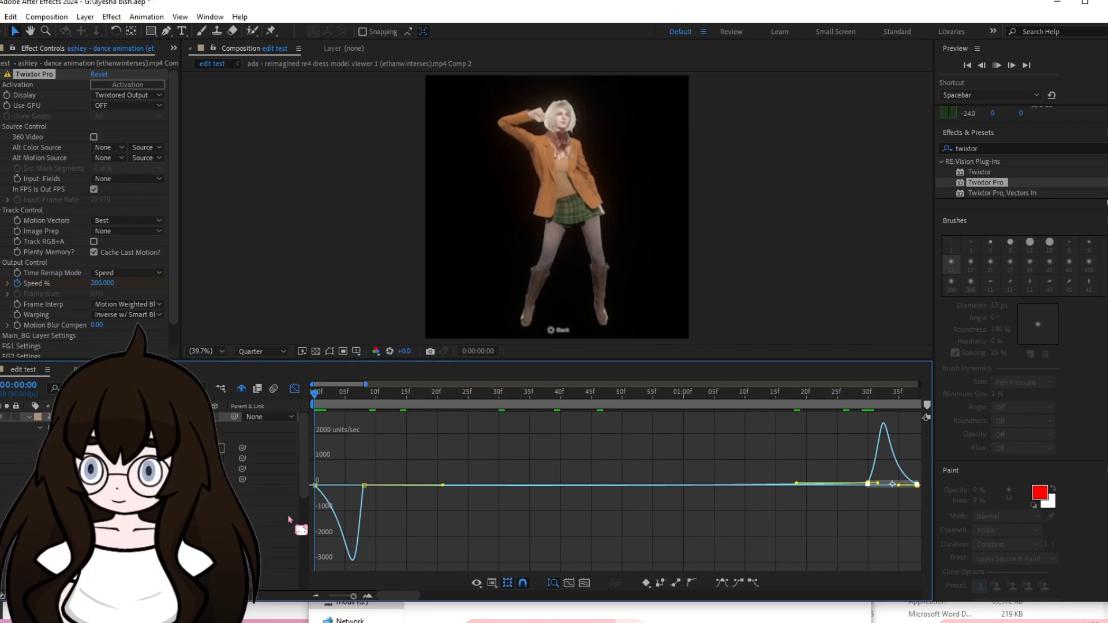
key("space")
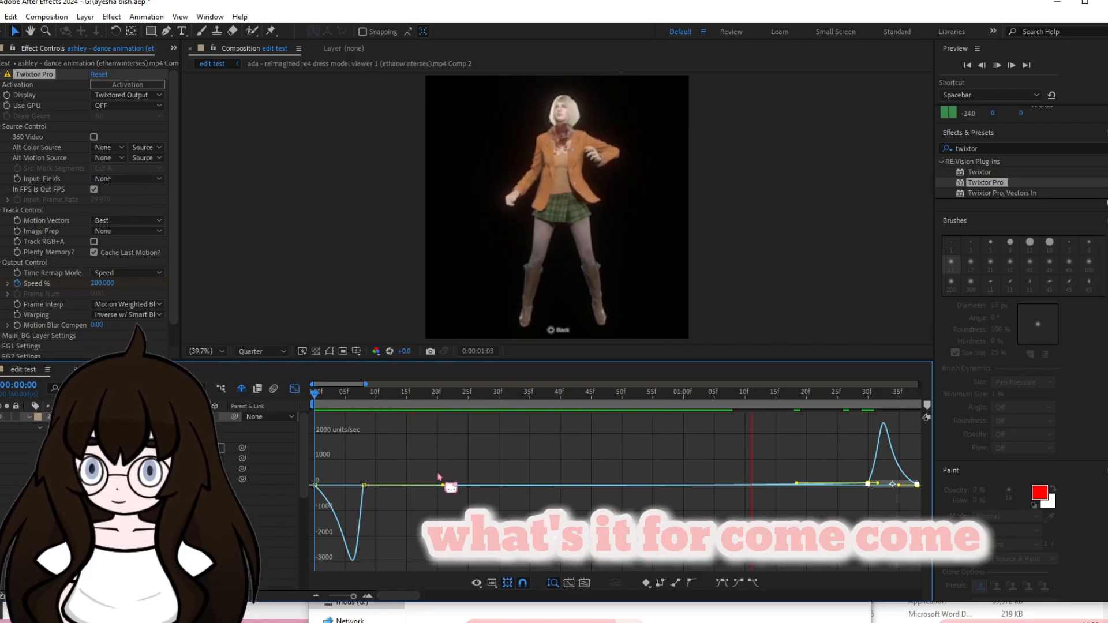
left_click(294, 389)
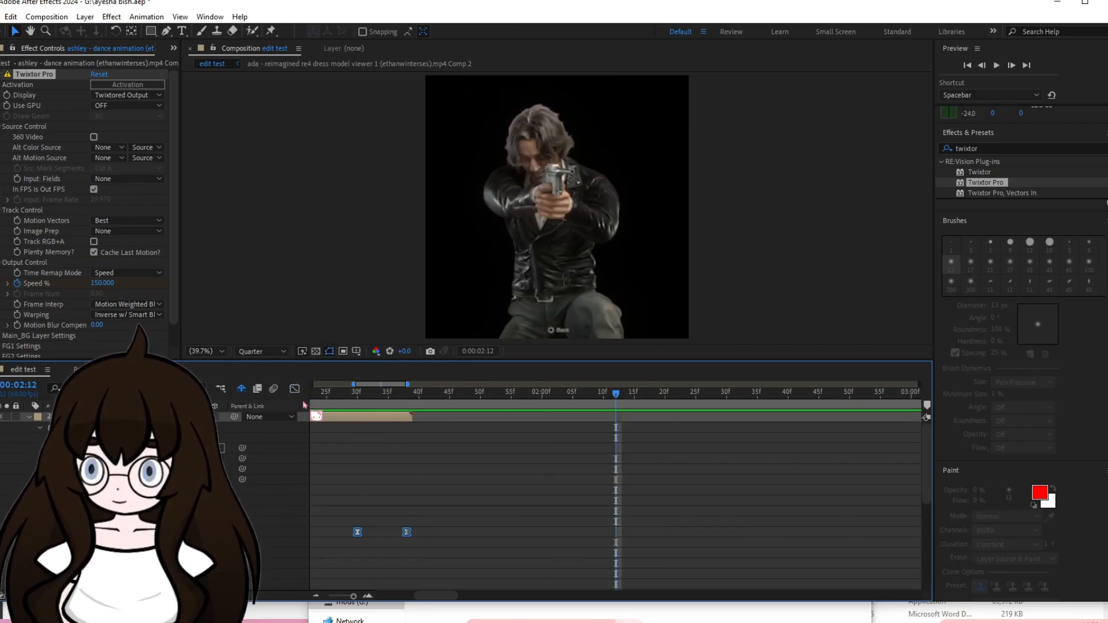
Copy Twixtor Pro with all four Speed % keyframes from the ashley clip and paste it at the start of the luis clip.
scroll(463, 556, "down", 5)
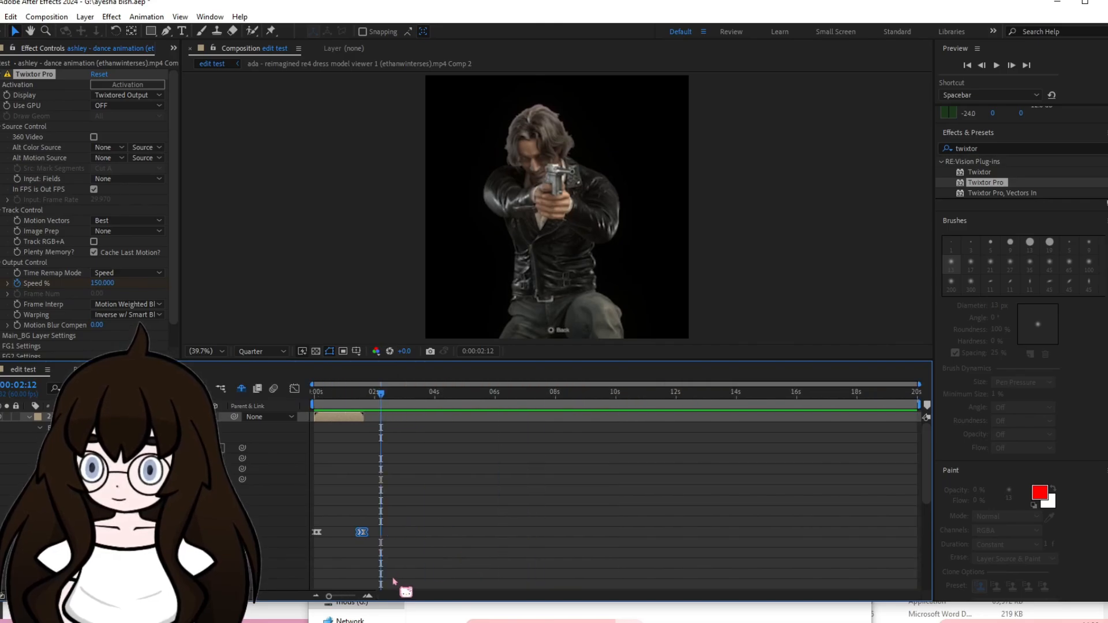
left_click_drag(386, 566, 307, 509)
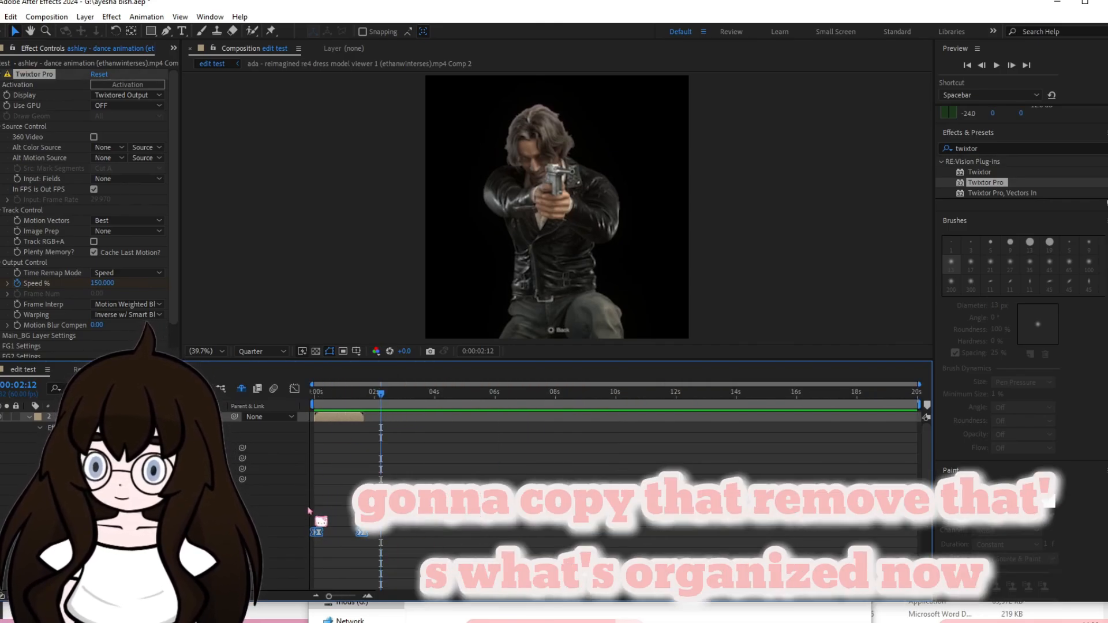
left_click(29, 418)
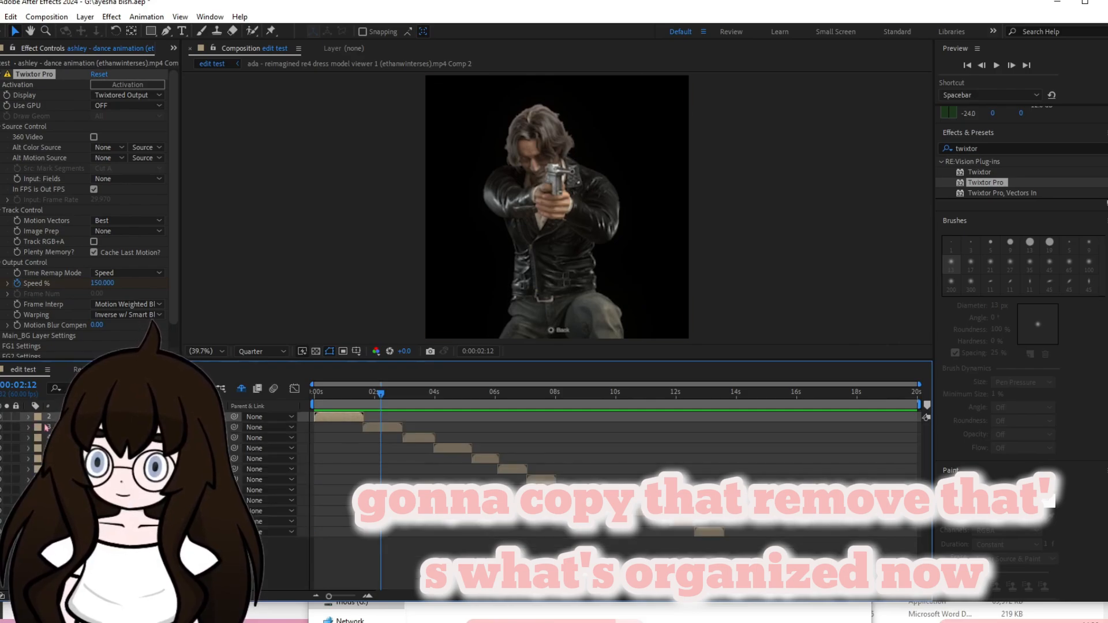
left_click(380, 428)
key("i")
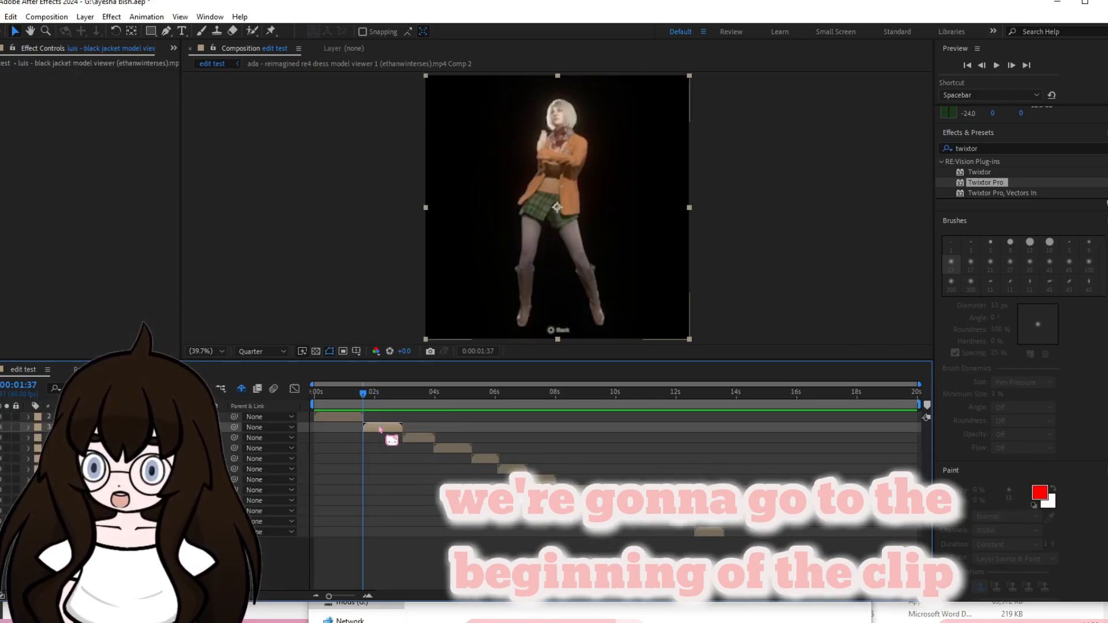
key("ctrl+v")
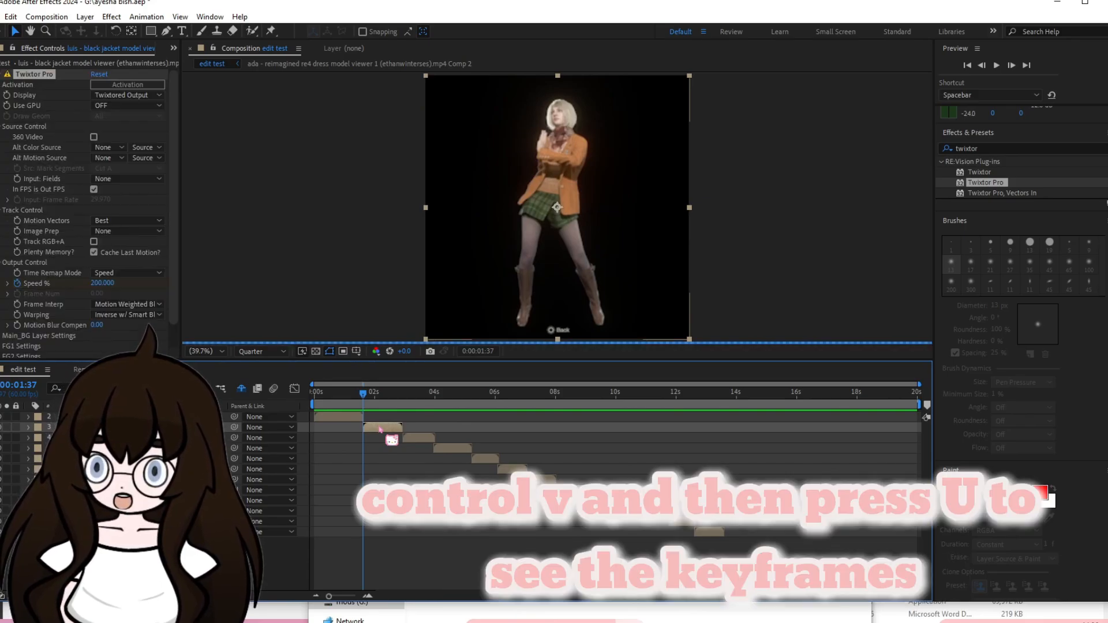
Reveal the luis clip's keyframes, move the two ending Speed % keyframes back near that clip's end, and preview it.
key("u")
mouse_move(397, 443)
left_mouse_down()
mouse_move(422, 452)
mouse_move(402, 452)
left_mouse_up()
left_click(421, 438)
key("space")
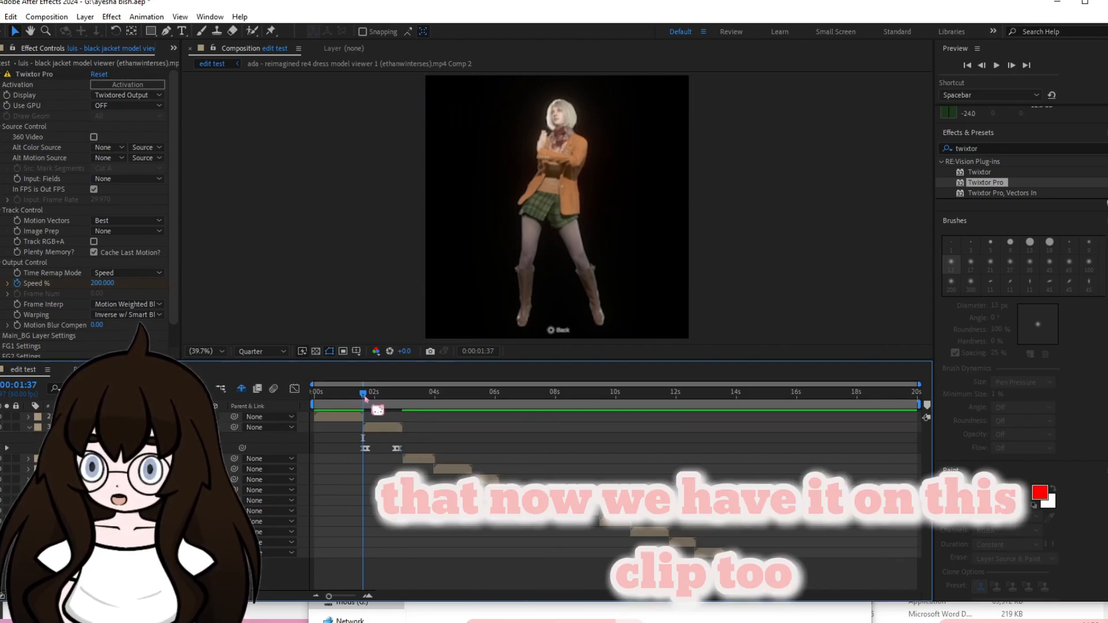
left_click(430, 459)
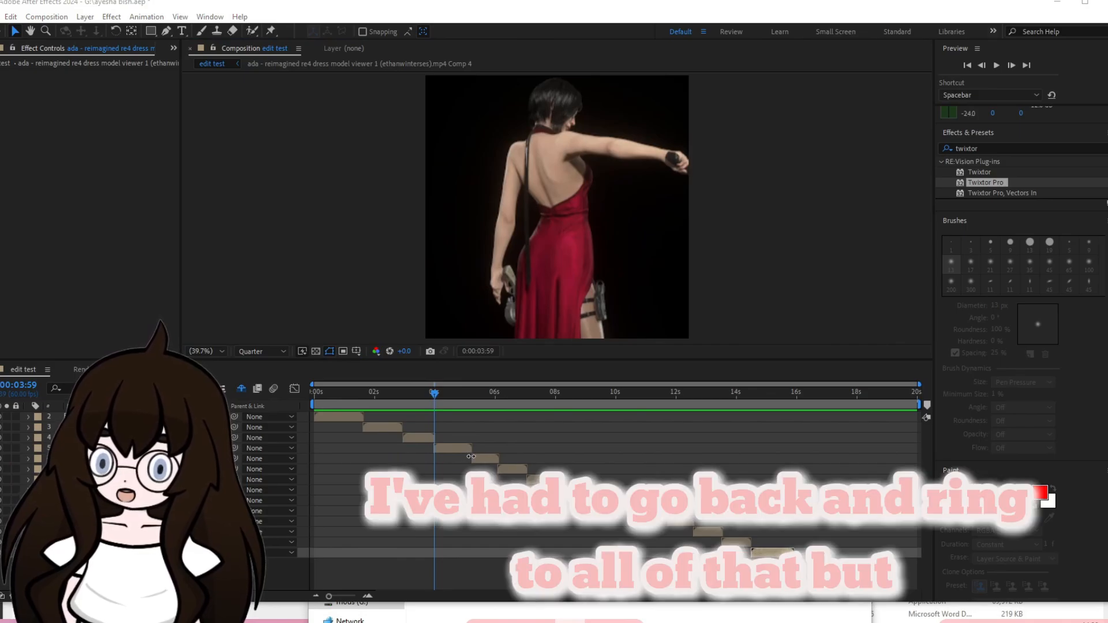
Add a white solid layer above the clips and split it at 0:00:02:48.
left_click_drag(430, 400, 312, 401)
left_click(327, 420)
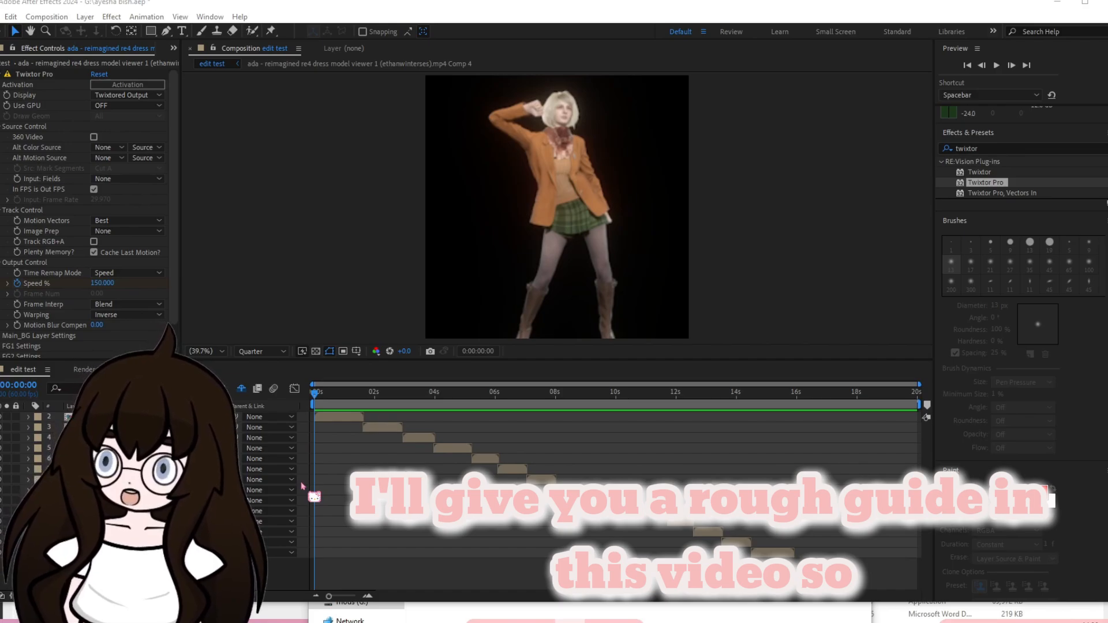
left_click(398, 393)
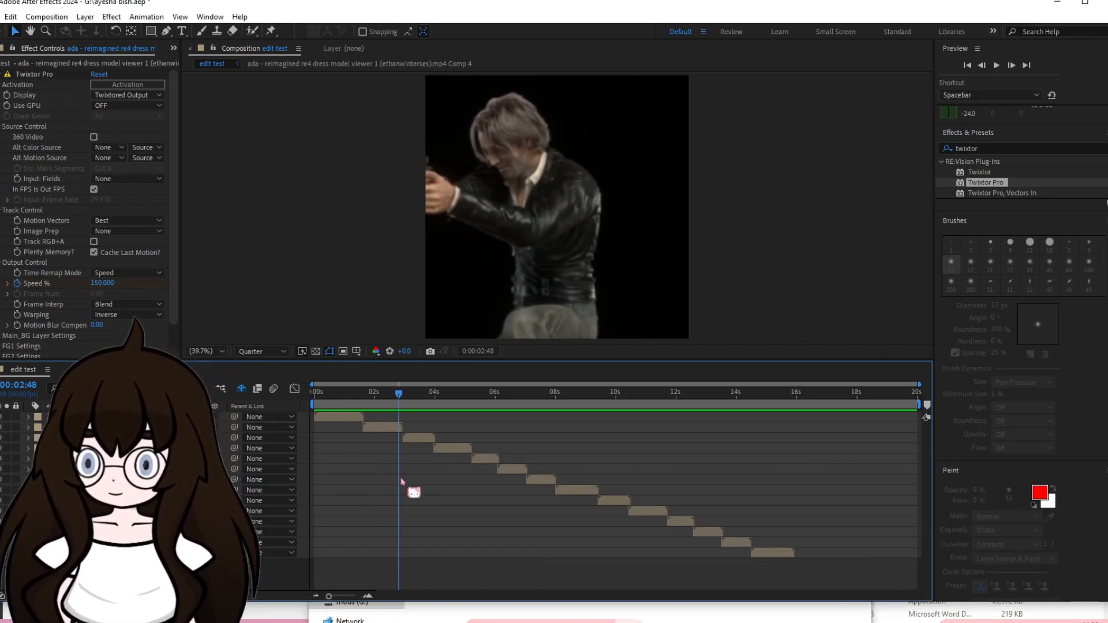
left_click(85, 17)
left_click(497, 271)
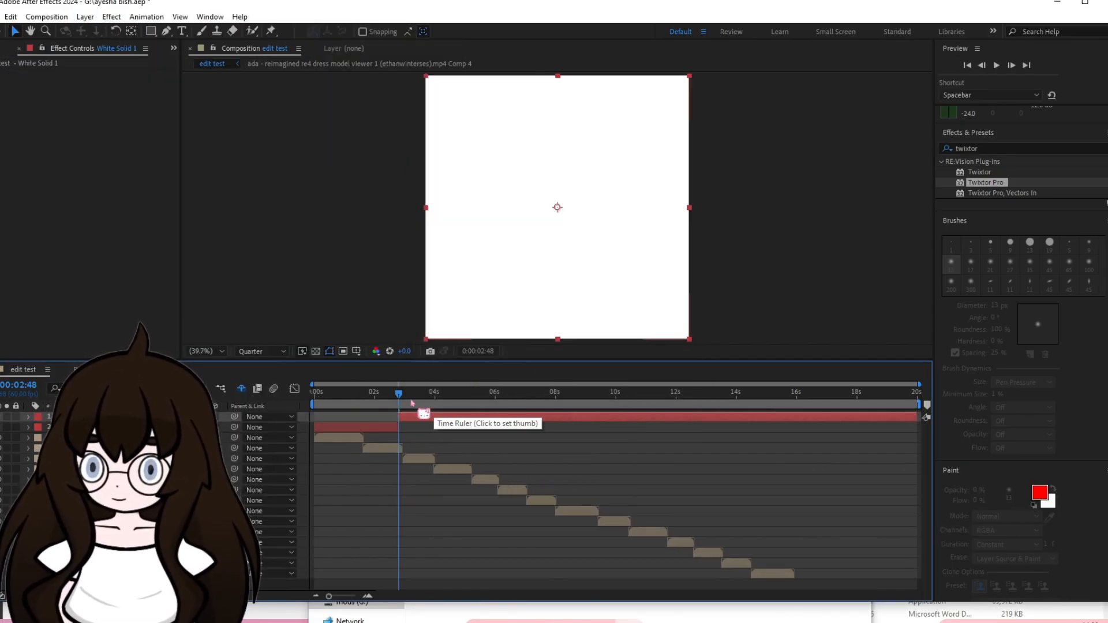
Trim the white solid to a short segment starting at 0:00:02:48, over the cut between the second and third clips.
key("alt+]")
key("Page_Down")
left_click(402, 392)
left_click(402, 417)
Turn on the proportional grid and mask the white solid to a narrow vertical strip spanning the full frame height.
left_click(151, 31)
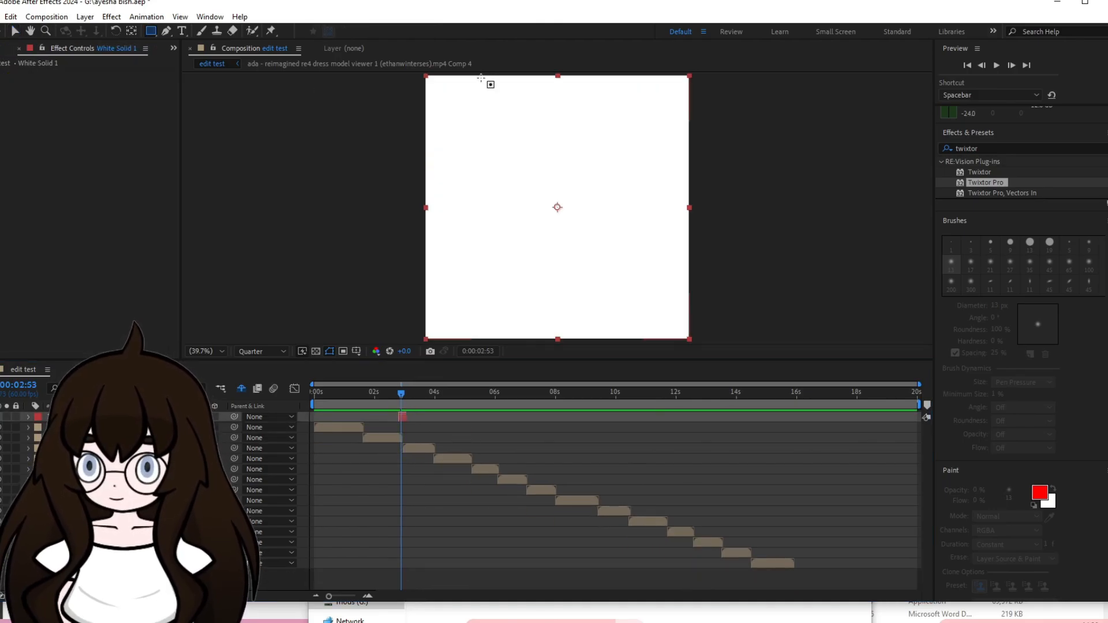
left_click_drag(479, 75, 492, 347)
left_click(356, 351)
left_click(387, 370)
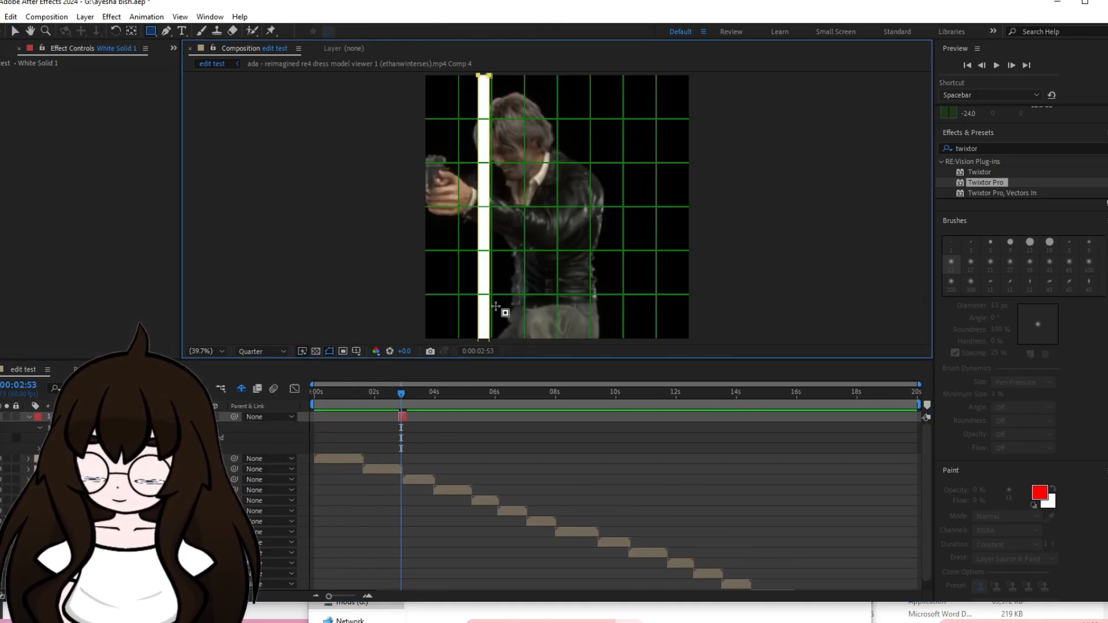
key("ctrl+z")
left_click_drag(522, 75, 505, 346)
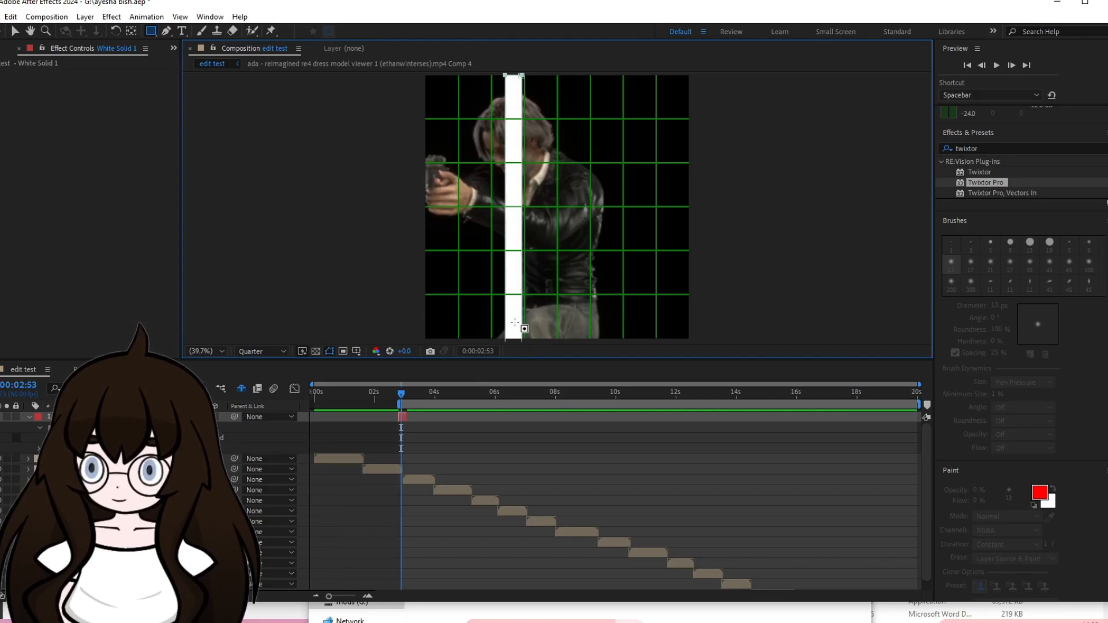
Keyframe the strip's position from just outside the frame's left edge at 0:00:02:48 to just outside its right edge at 0:00:03:04.
key("v")
left_click_drag(491, 304, 419, 302)
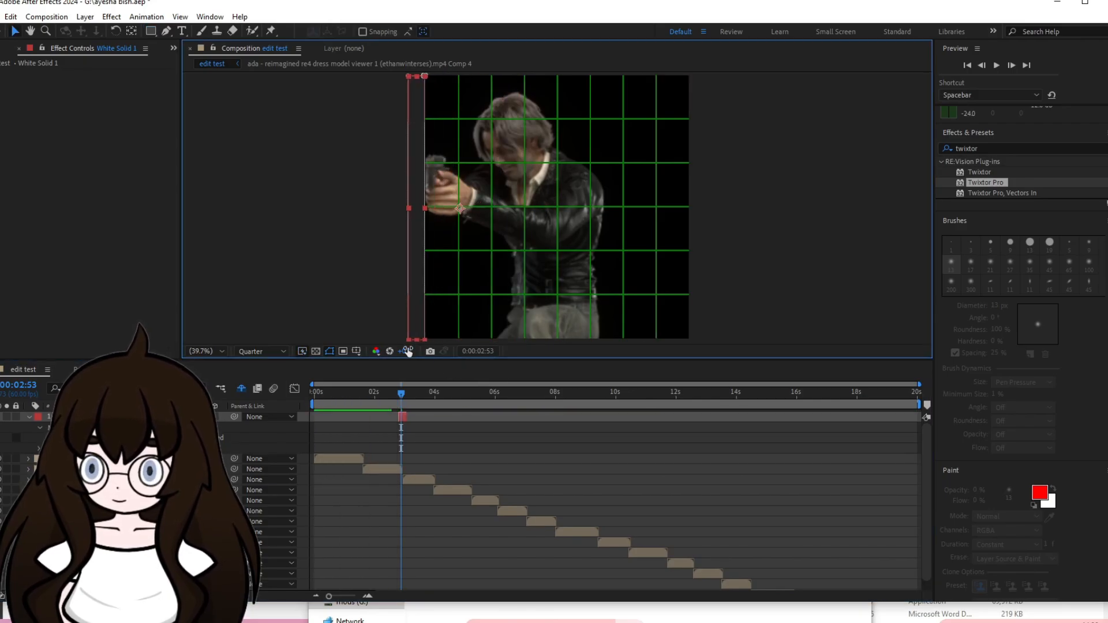
key("i")
key("p")
left_click(51, 427)
key("o")
left_click_drag(169, 428, 886, 444)
Apply Easy Ease to the strip's position keyframes and lengthen the last keyframe's incoming handle in the speed graph so the motion decelerates.
key("F9")
key("shift+F3")
left_click(581, 583)
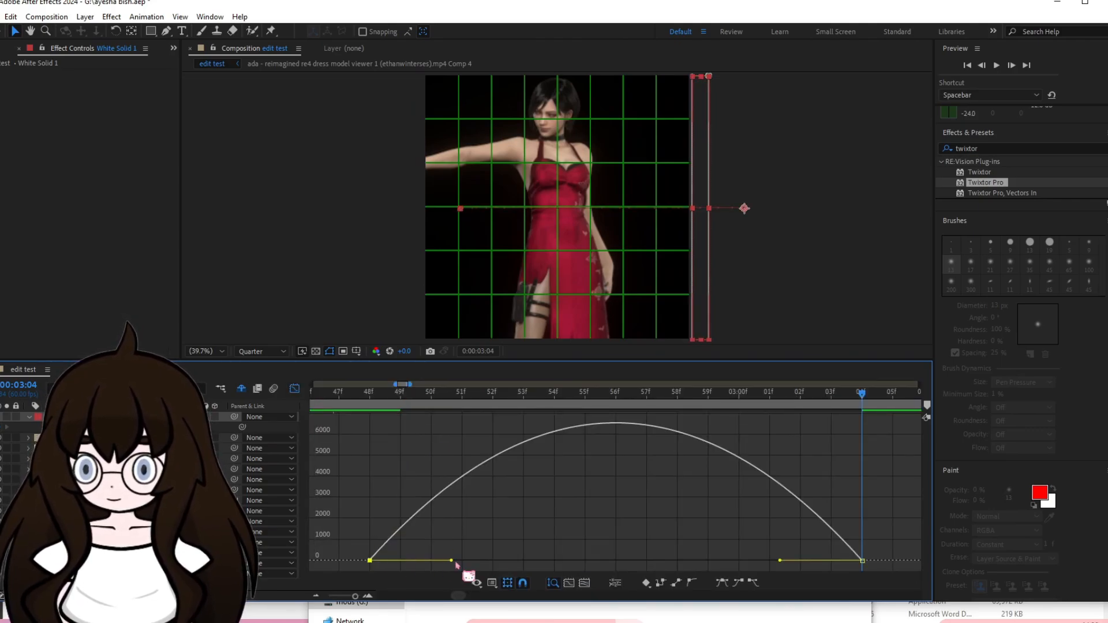
left_click_drag(455, 561, 598, 561)
left_click_drag(862, 395, 590, 491)
left_click_drag(599, 560, 522, 553)
left_click_drag(780, 561, 678, 561)
left_click_drag(585, 397, 361, 484)
scroll(361, 484, "right", 2)
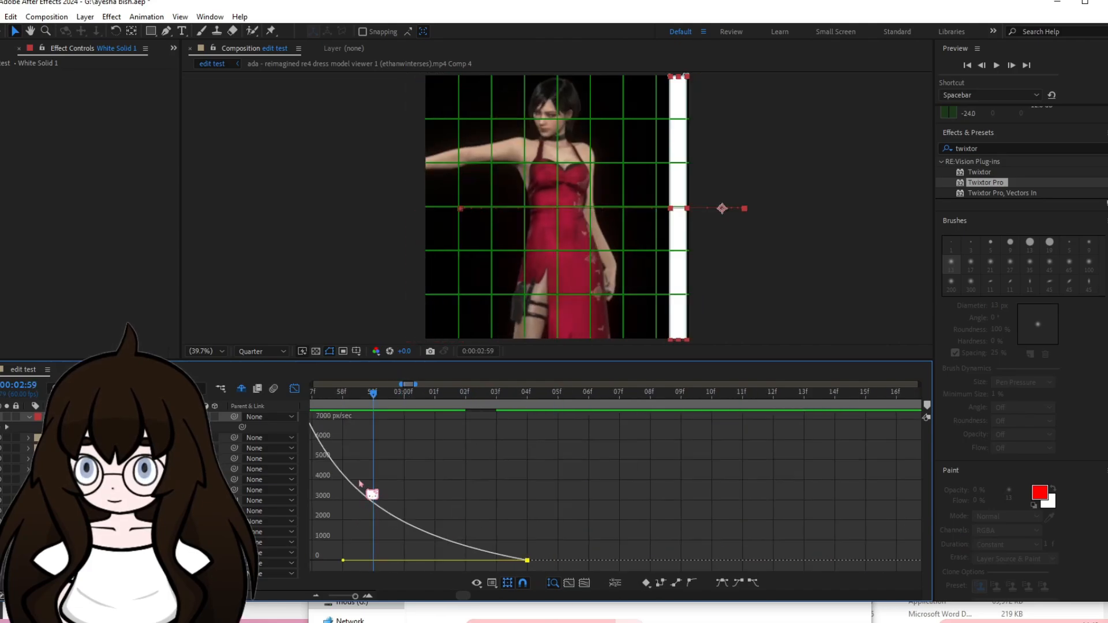
Preview the white strip's sweep from 0:00:02:43, and move on to the following ada clip at 0:00:03:56.
key("shift+F3")
scroll(476, 455, "down", 4)
left_click(442, 397)
key("space")
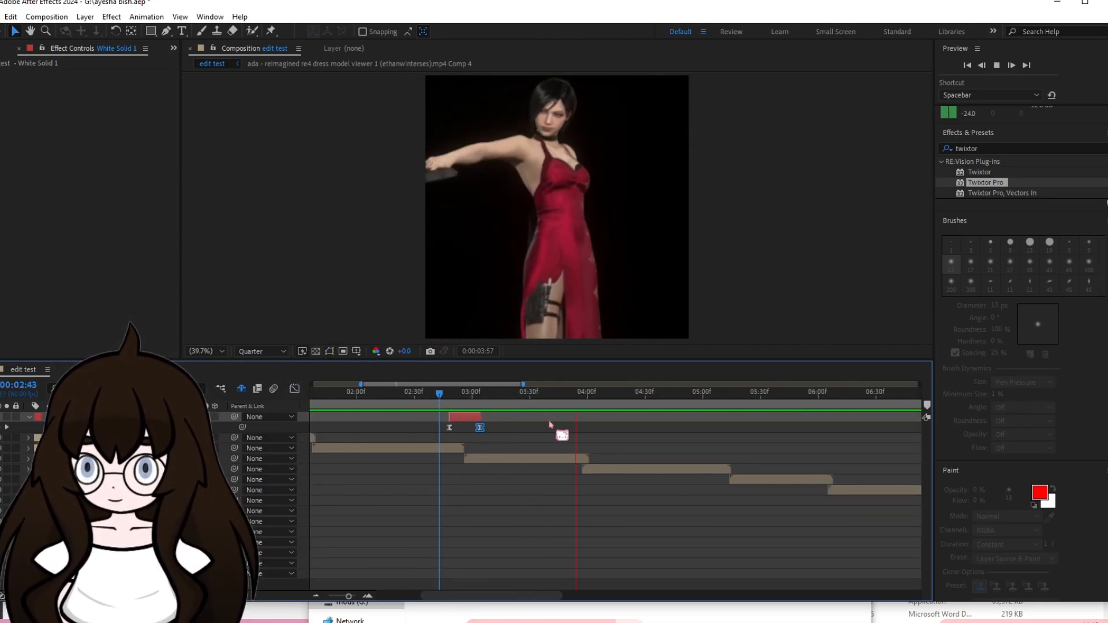
key("space")
scroll(577, 456, "down", 4)
left_click(591, 470)
left_click_drag(404, 399, 434, 420)
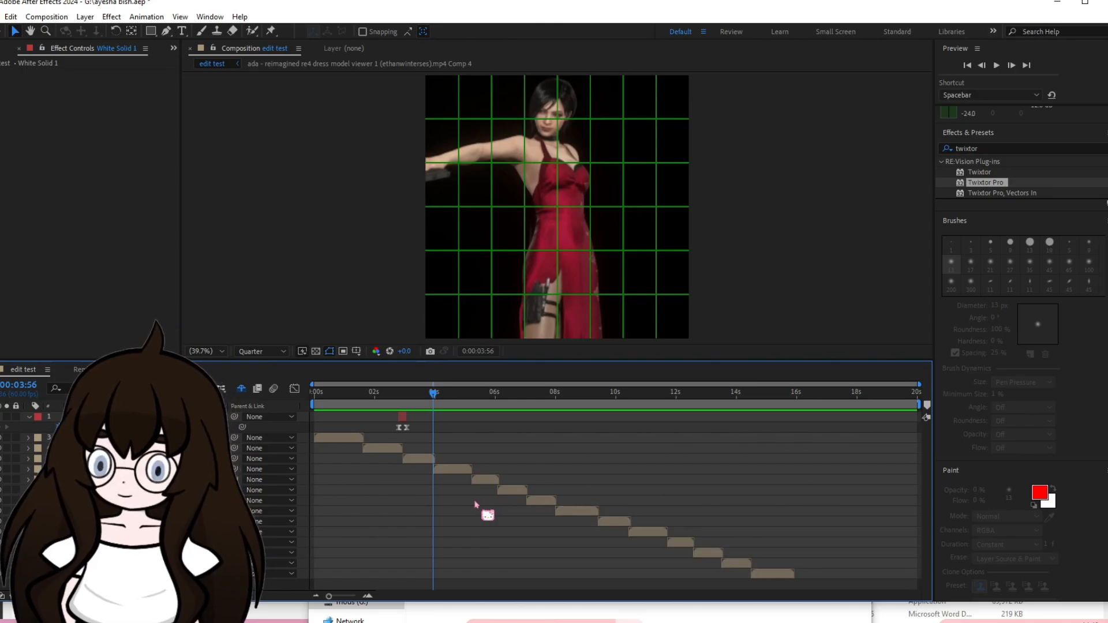
left_click(465, 470)
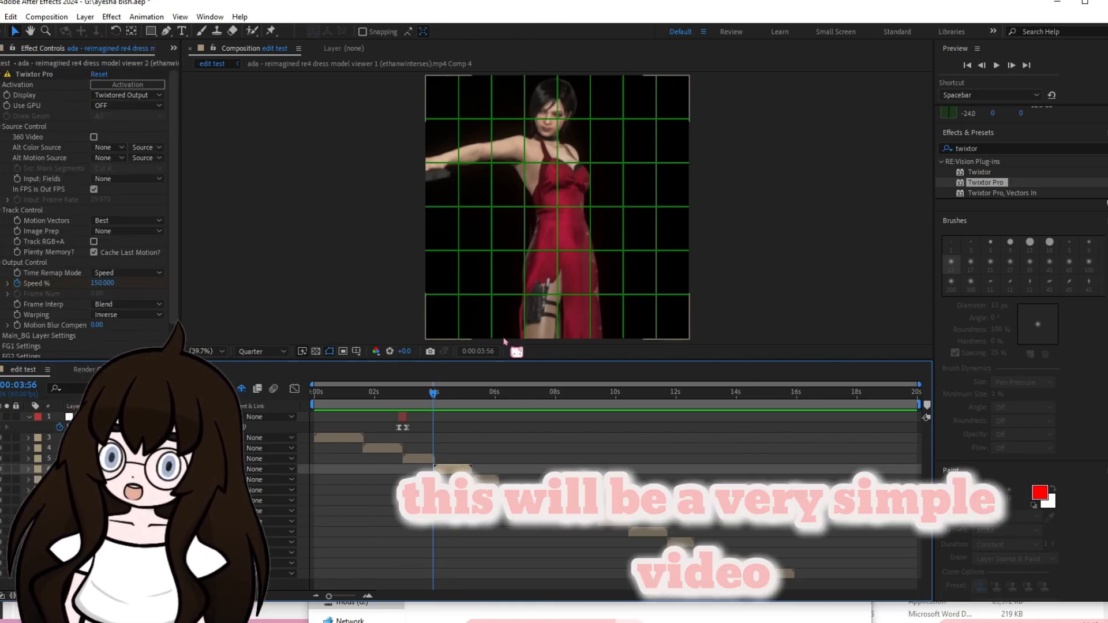
Play the edit from 0:00:07:39 past the two short white solids and look over the remaining clips.
left_click_drag(437, 395, 542, 417)
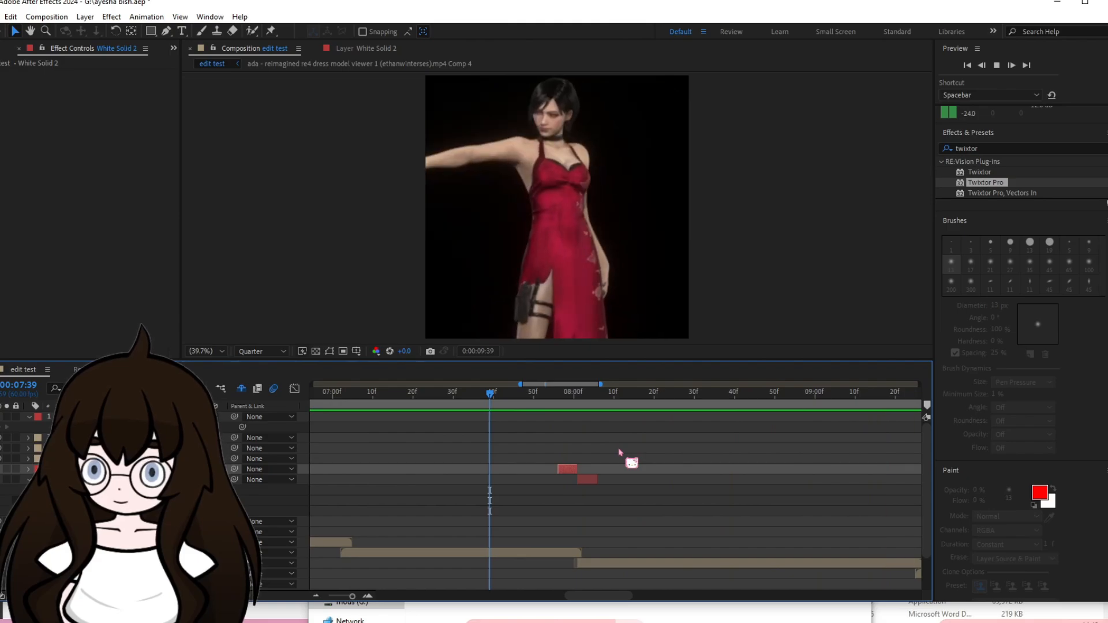
key("semicolon")
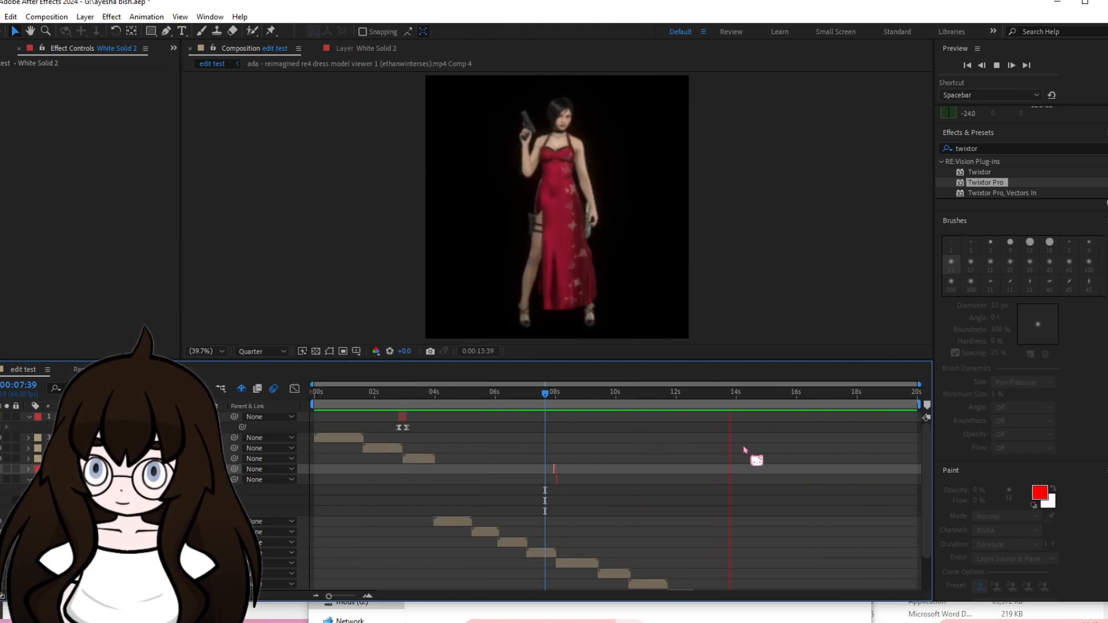
key("space")
scroll(770, 460, "down", 1)
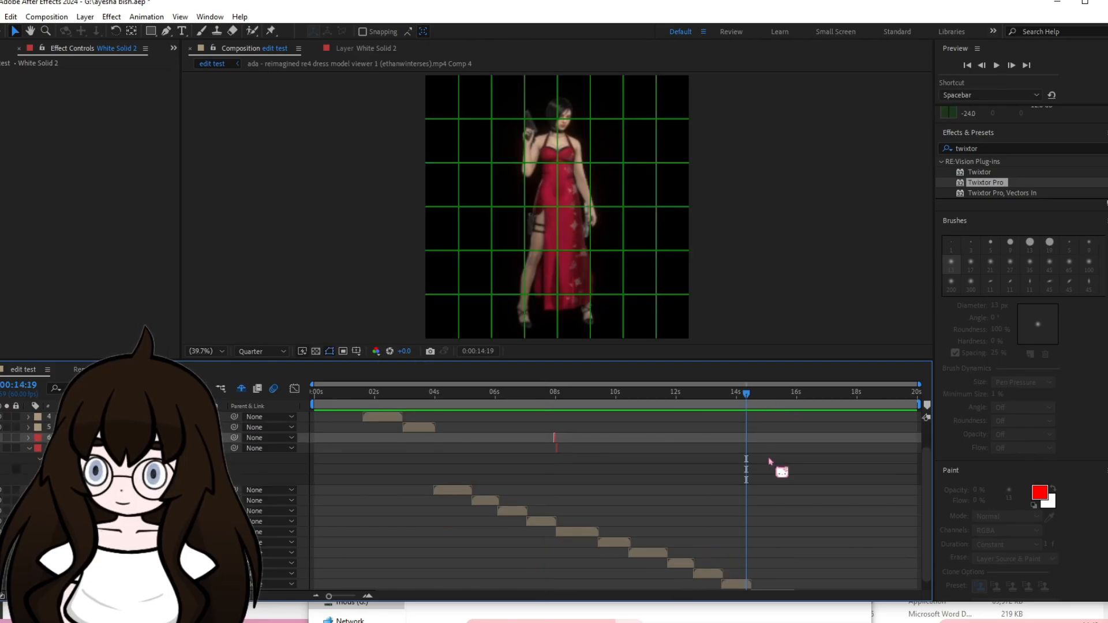
scroll(649, 456, "down", 1)
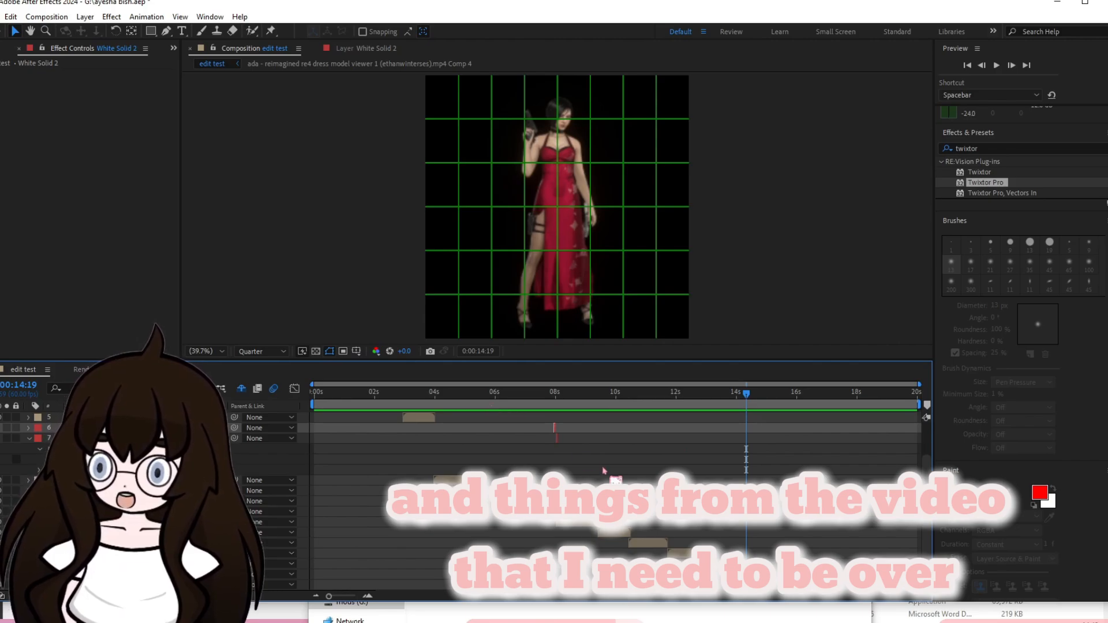
Go to the end of the last clip at 0:00:15:54 and copy that timecode.
left_click(780, 407)
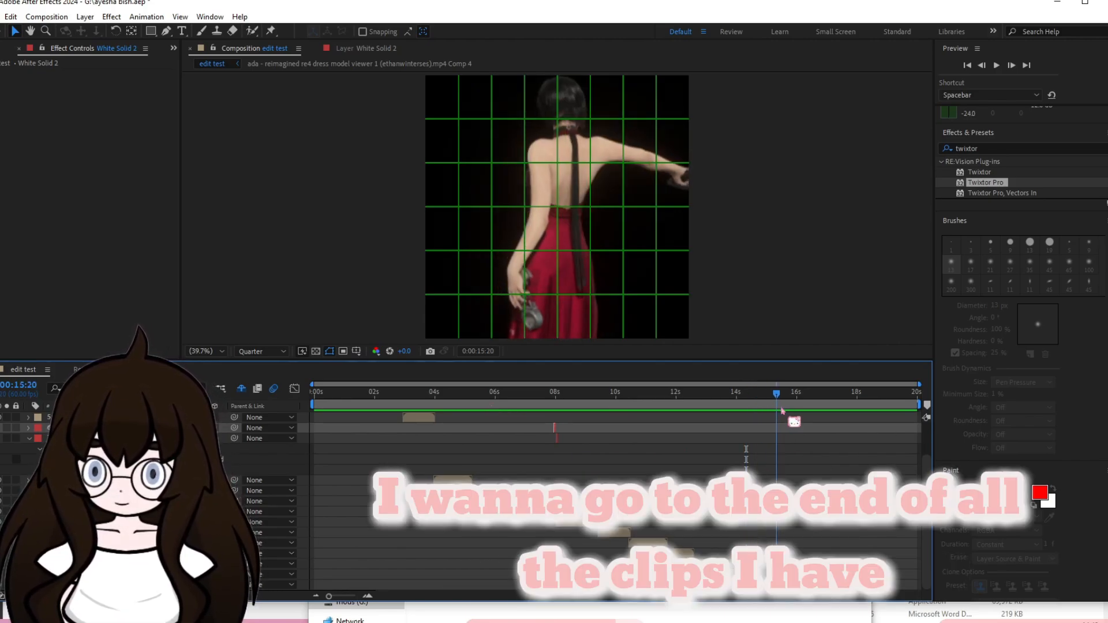
left_click_drag(781, 409, 793, 423)
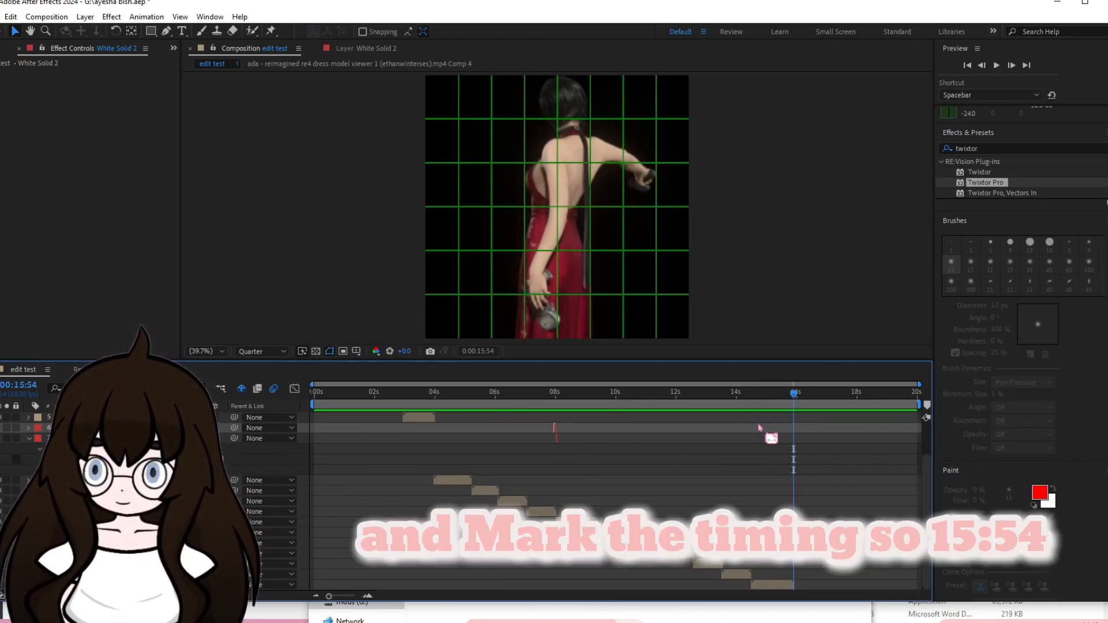
left_click(477, 351)
key("ctrl+c")
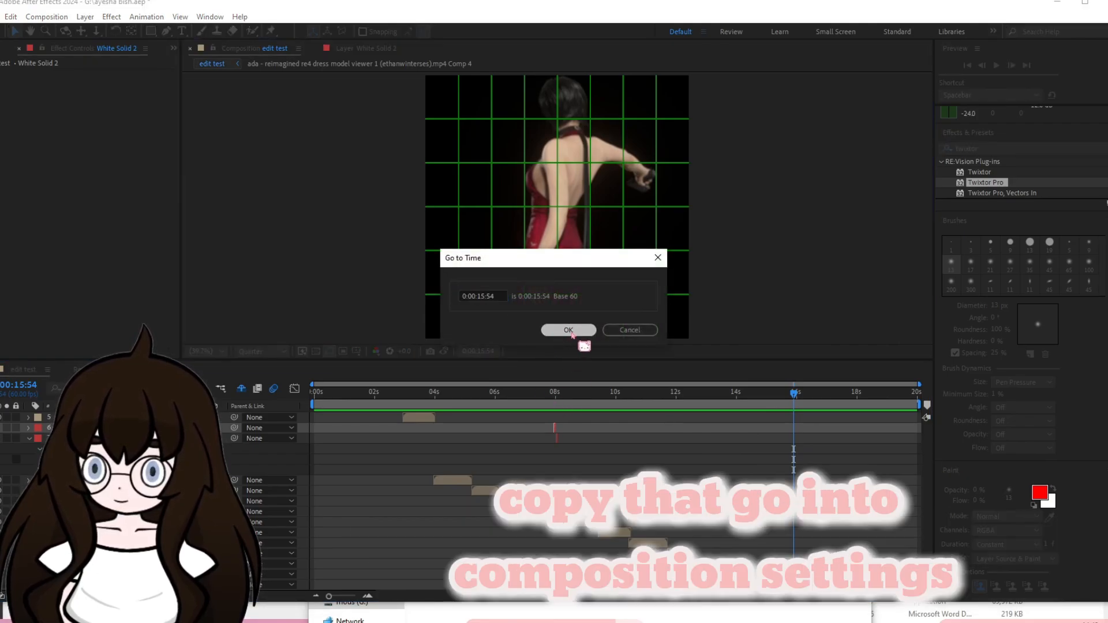
left_click(570, 331)
Set the edit test composition's duration to 0:00:15:54 using the copied timecode.
left_click(54, 17)
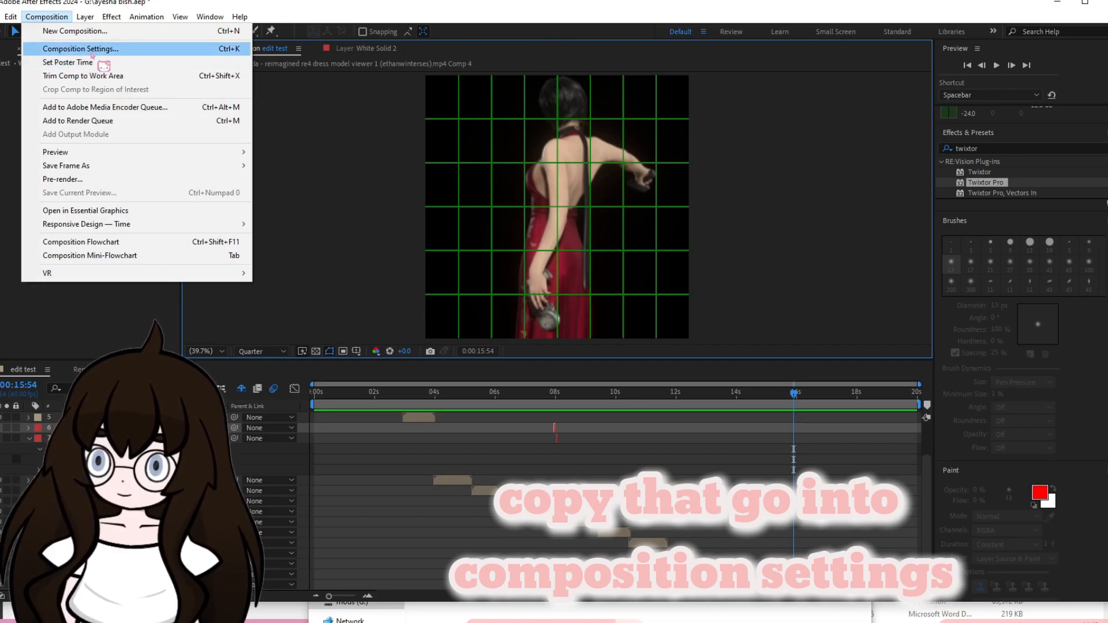
left_click(80, 48)
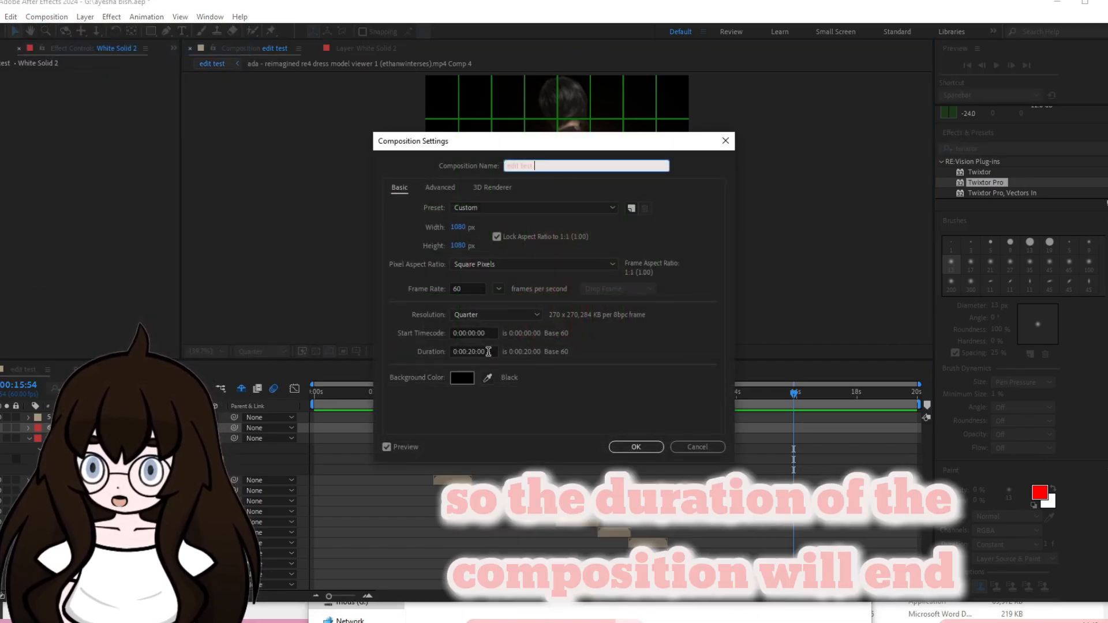
left_click(471, 352)
key("ctrl+v")
left_click(637, 448)
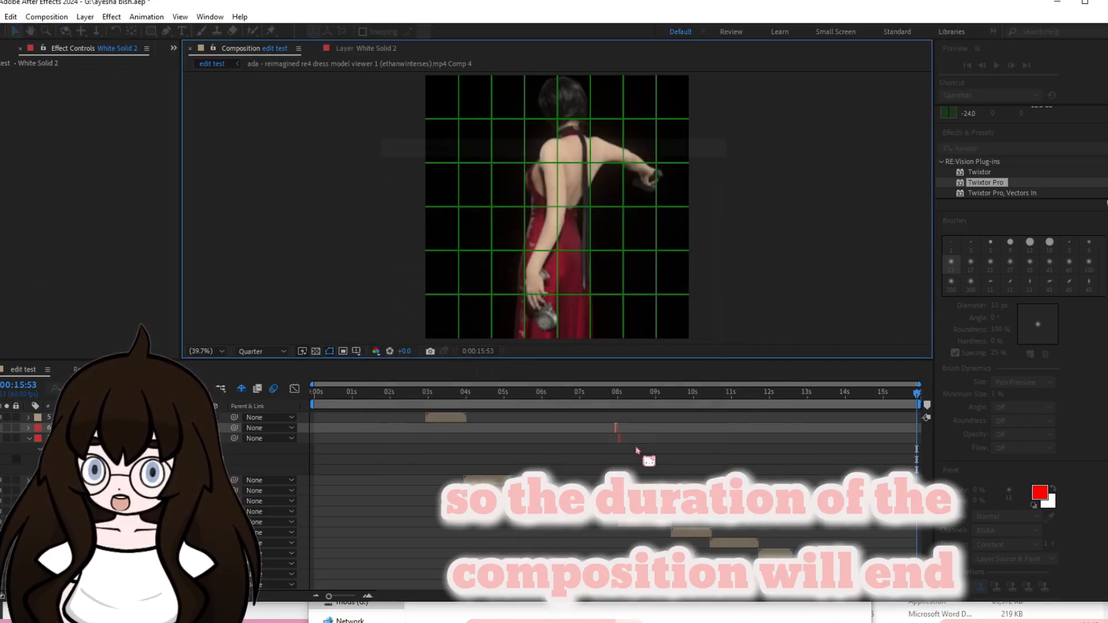
Return to the composition's start, examine the clip overlap around 0:00:04:00, and play the shortened timeline.
left_click_drag(917, 394, 294, 525)
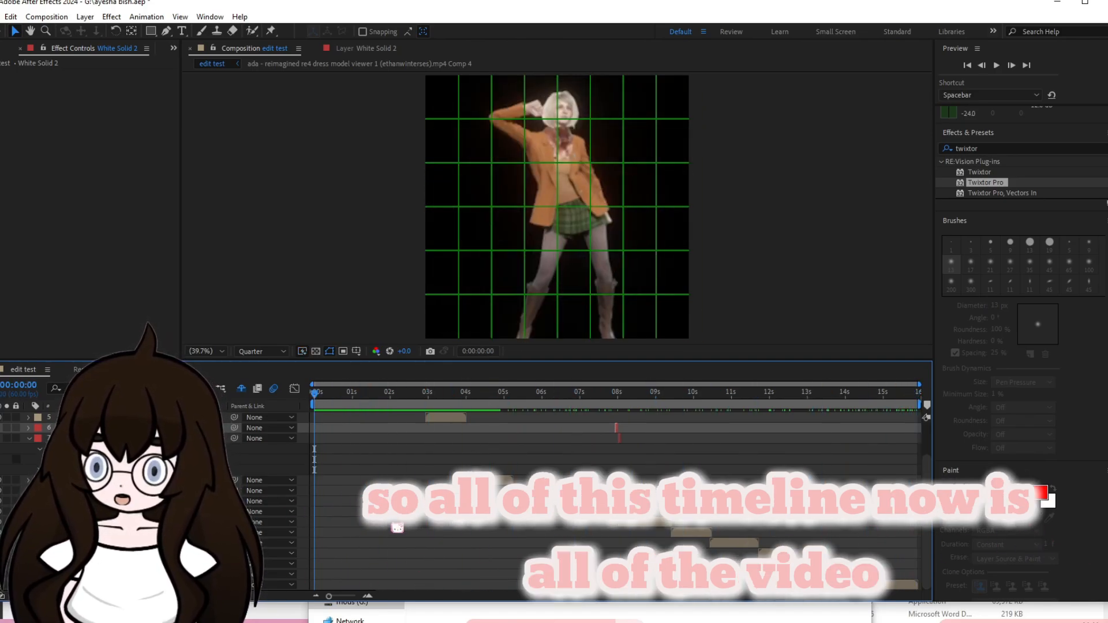
scroll(456, 516, "up", 6)
key("h")
left_click_drag(491, 503, 231, 524)
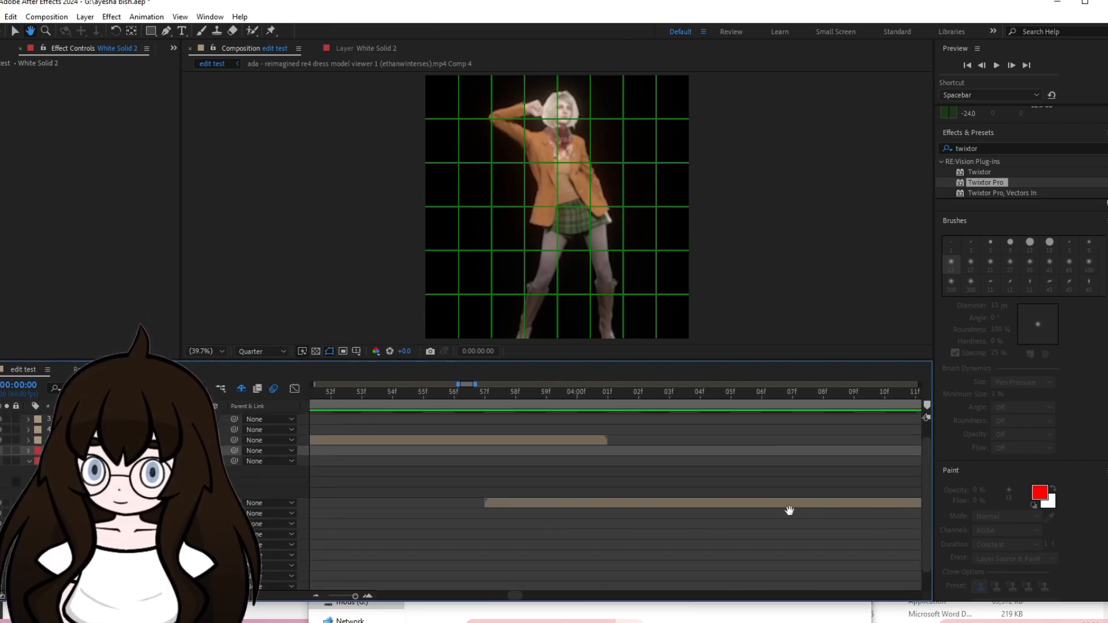
left_click_drag(789, 512, 277, 519)
left_click_drag(866, 451, 646, 491)
key("v")
scroll(648, 495, "down", 6)
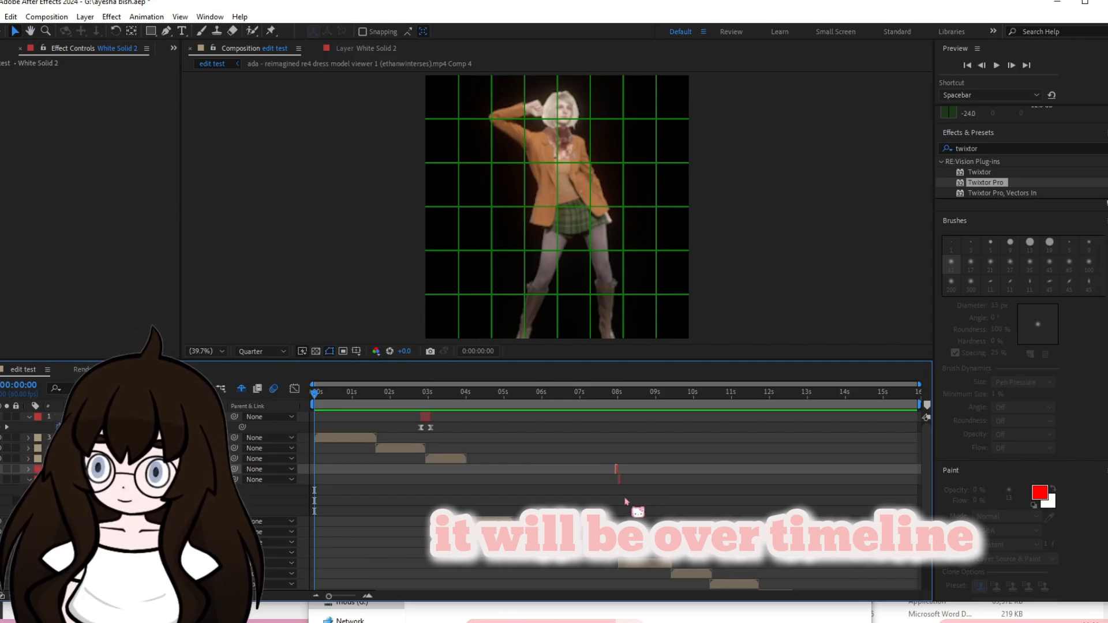
left_click_drag(315, 395, 374, 406)
key("space")
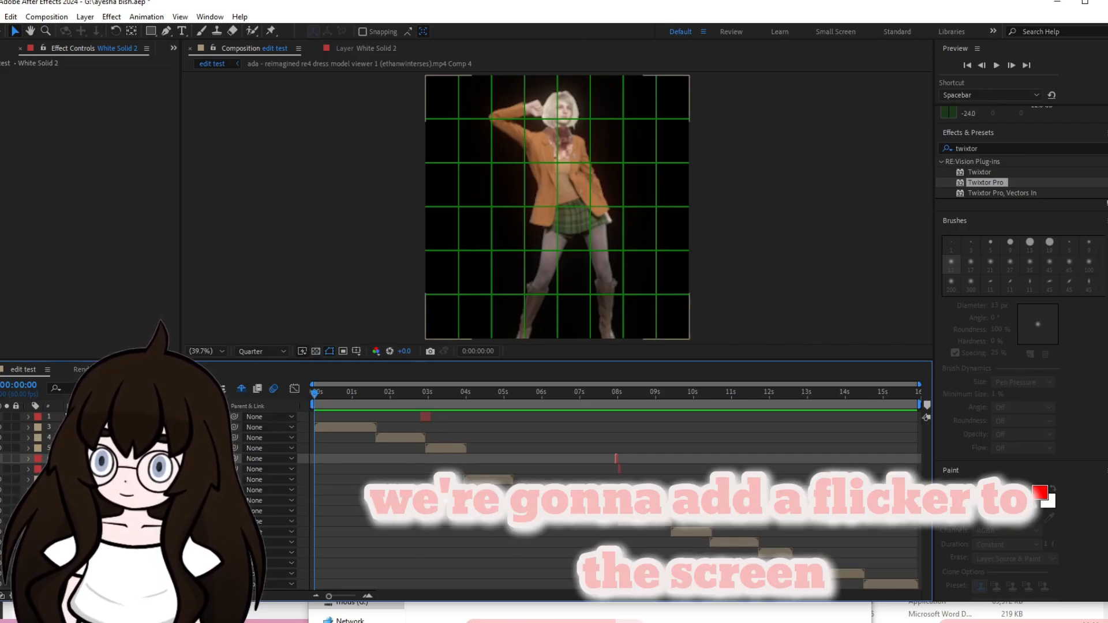
Select the topmost white solid layer and hide the proportional grid in the composition view.
left_click(110, 417)
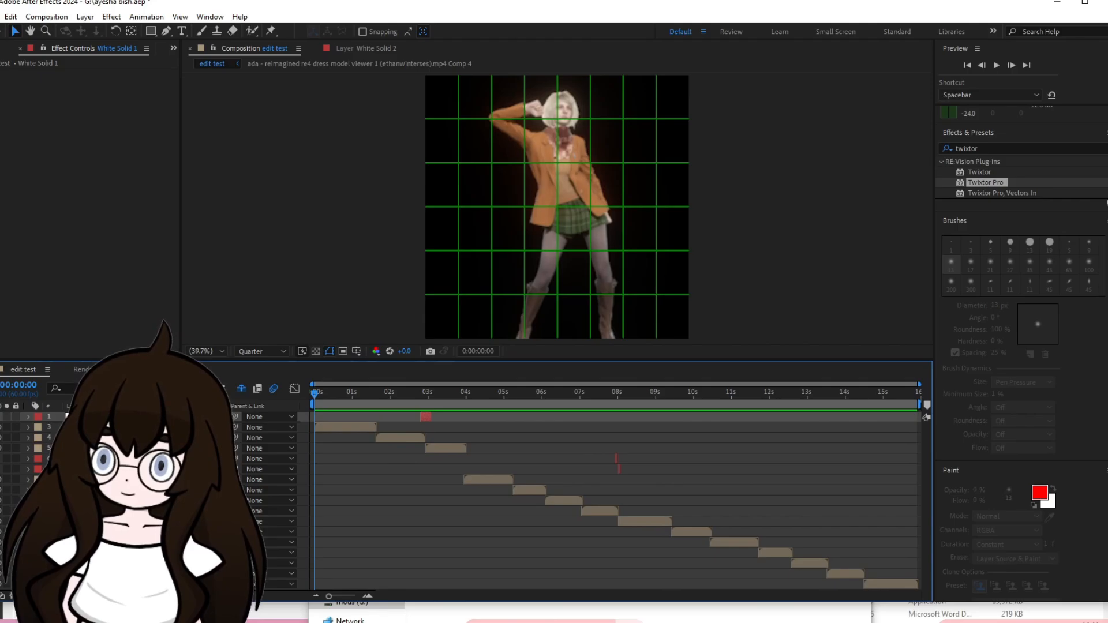
left_click(356, 351)
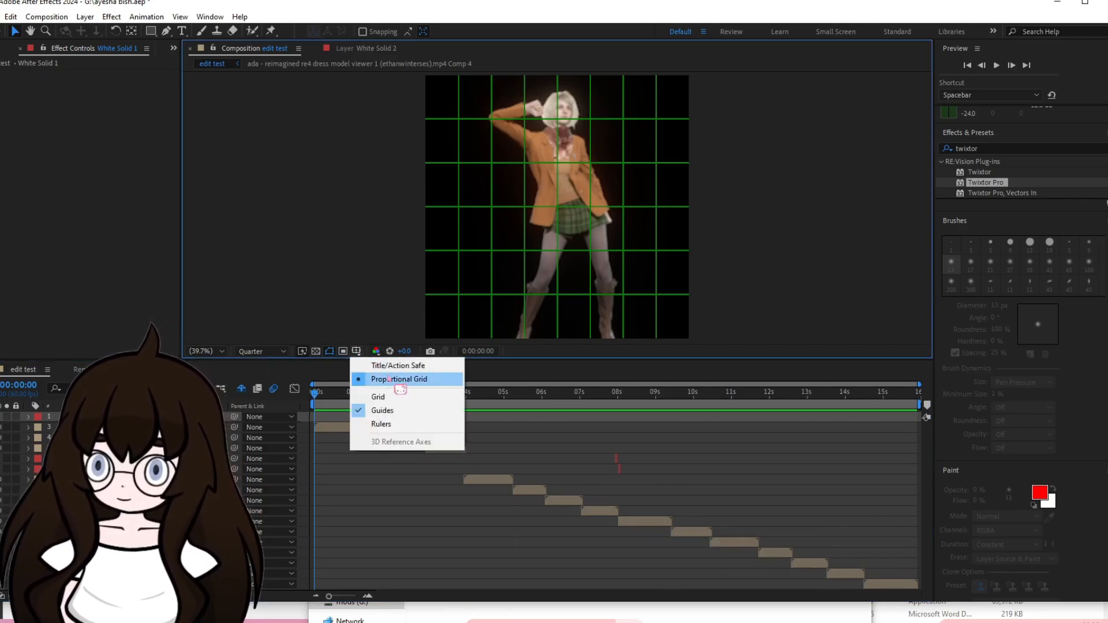
left_click(388, 379)
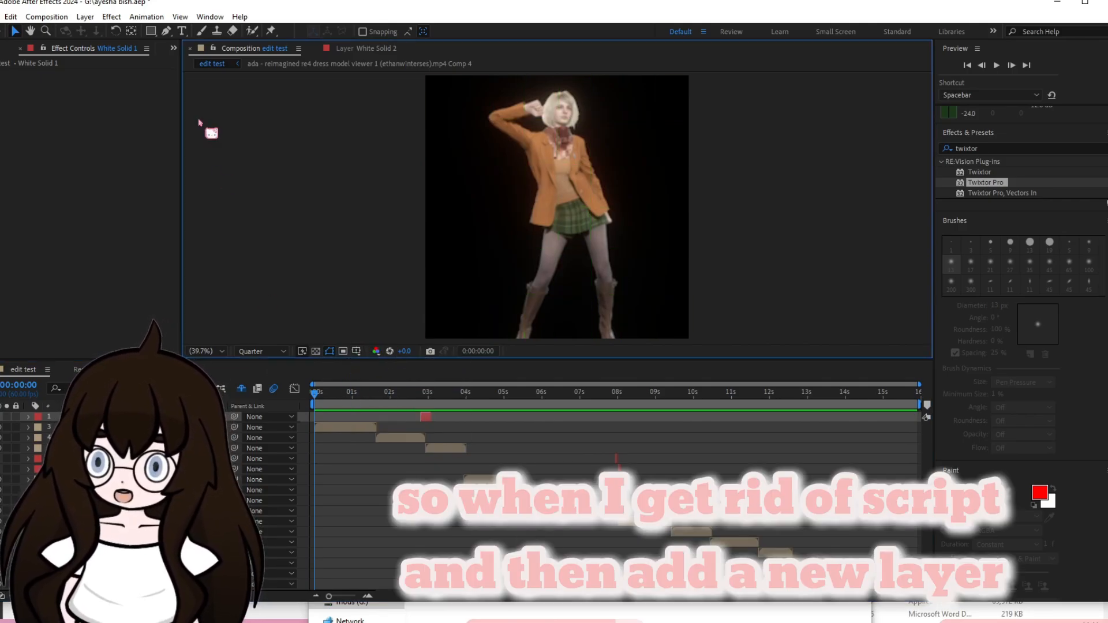
Add a 1080 x 1080 px pure black (000000) solid layer above all the clips.
left_click(85, 16)
mouse_move(173, 31)
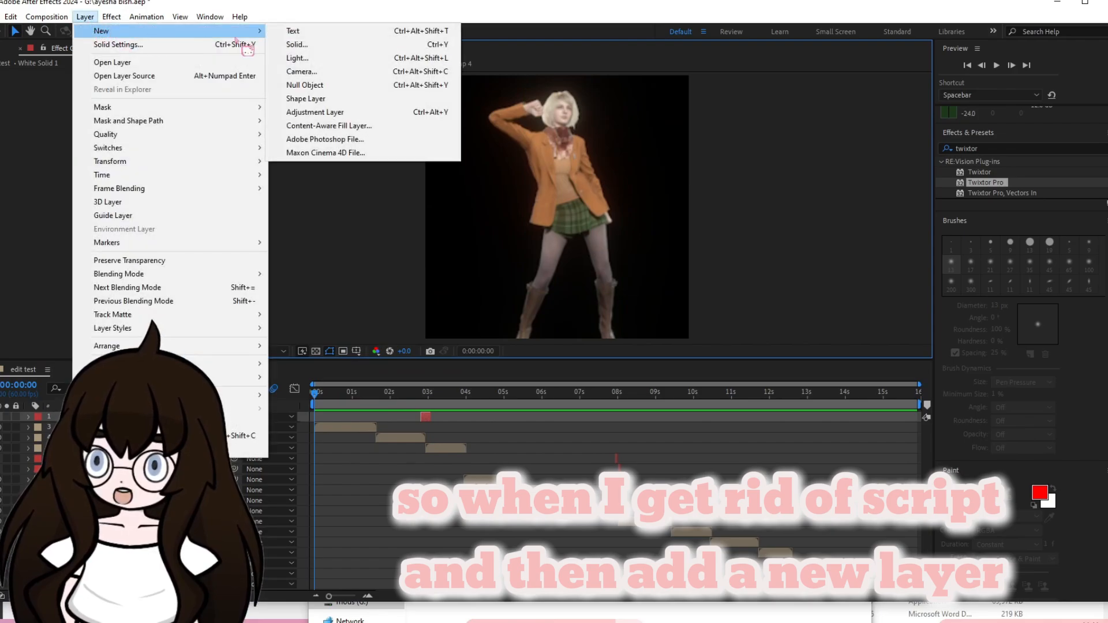
left_click(323, 45)
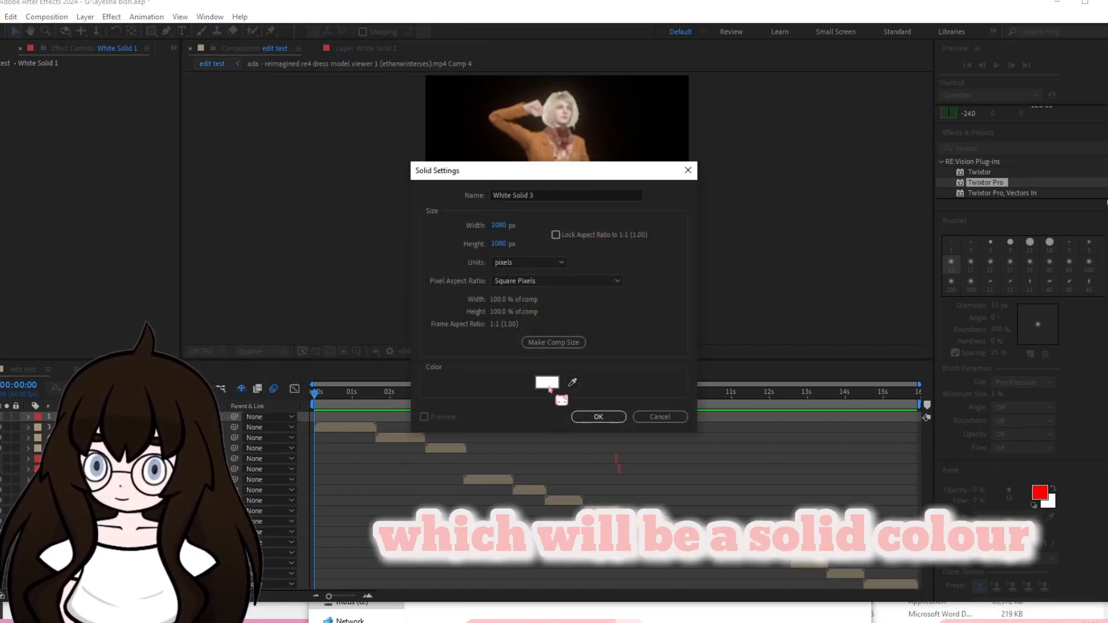
left_click(547, 383)
left_click_drag(488, 315, 410, 383)
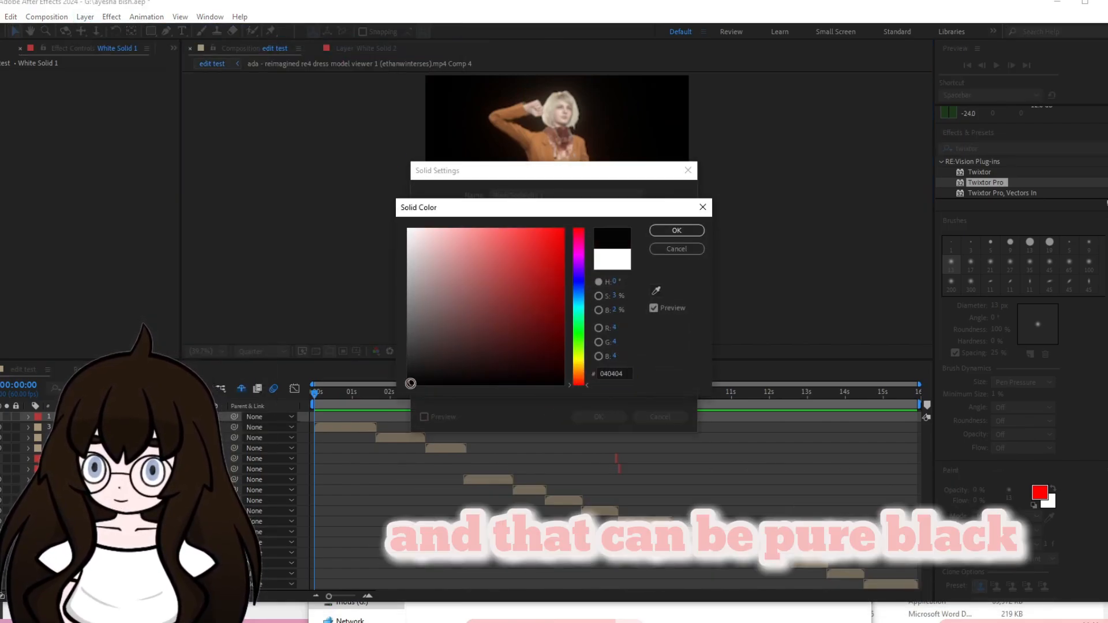
left_click(677, 231)
left_click(594, 416)
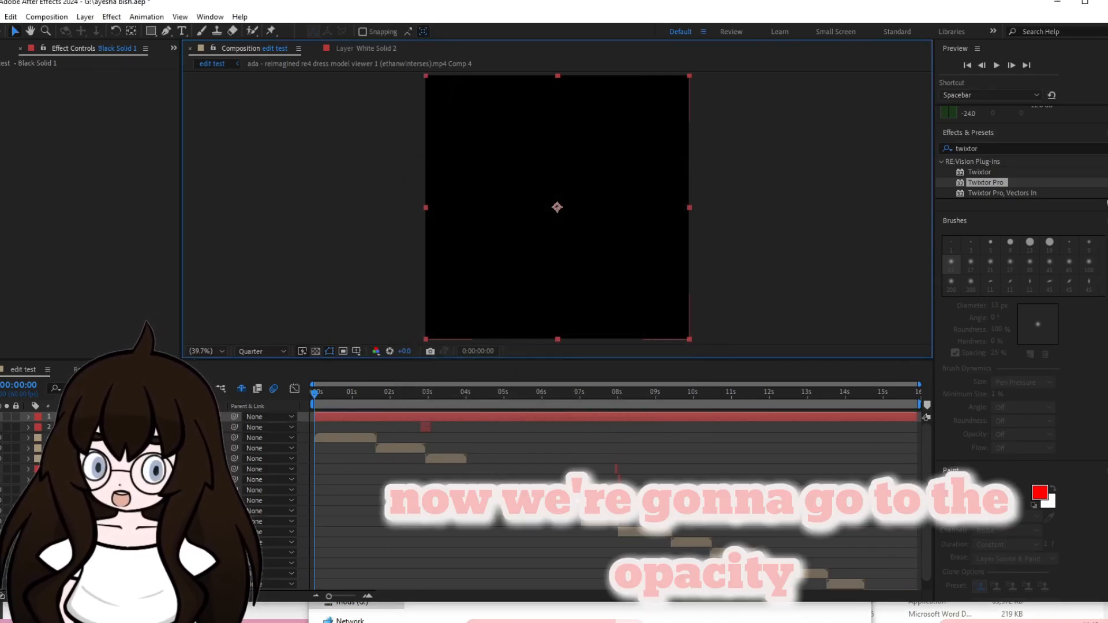
Add the expression wiggle(15,10)-90 to the black solid's opacity to create a screen flicker.
key("t")
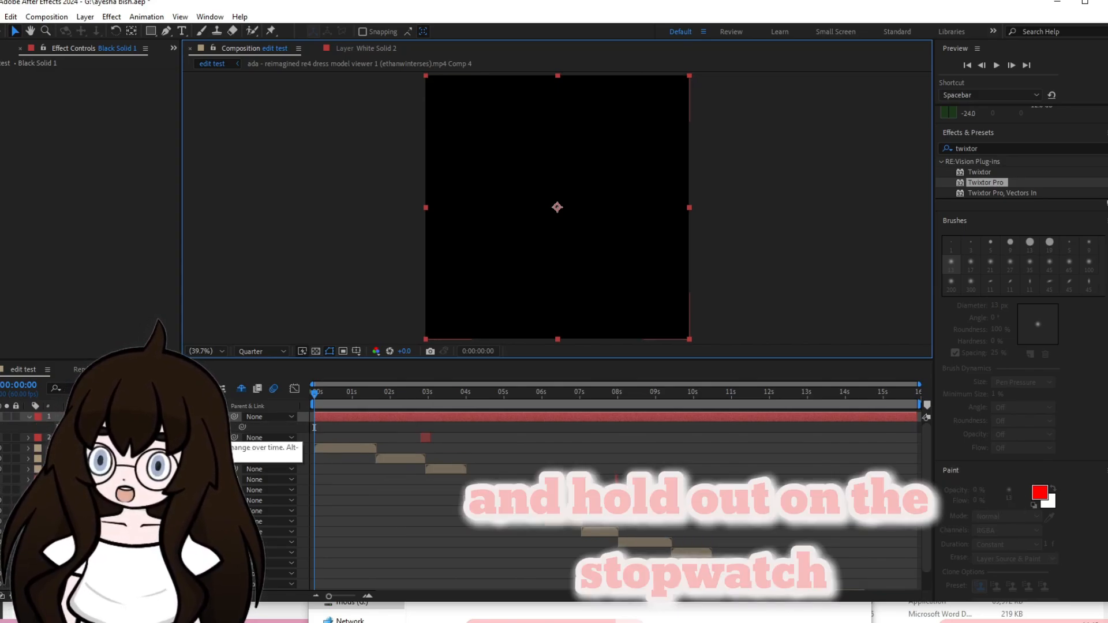
left_click(60, 428, "alt")
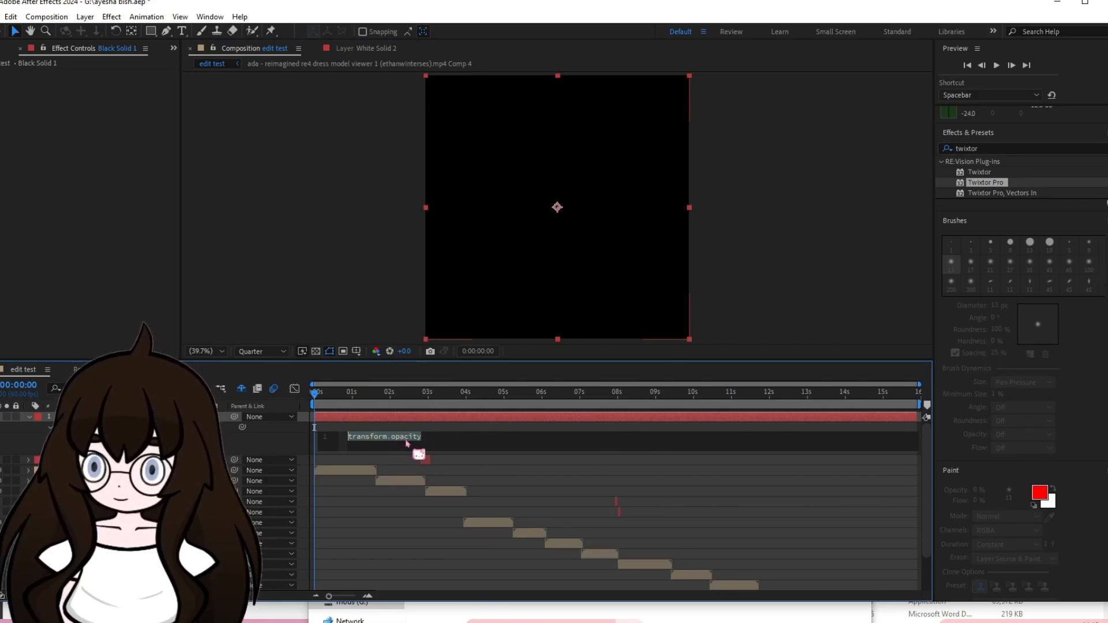
type("wiggle")
key("Return")
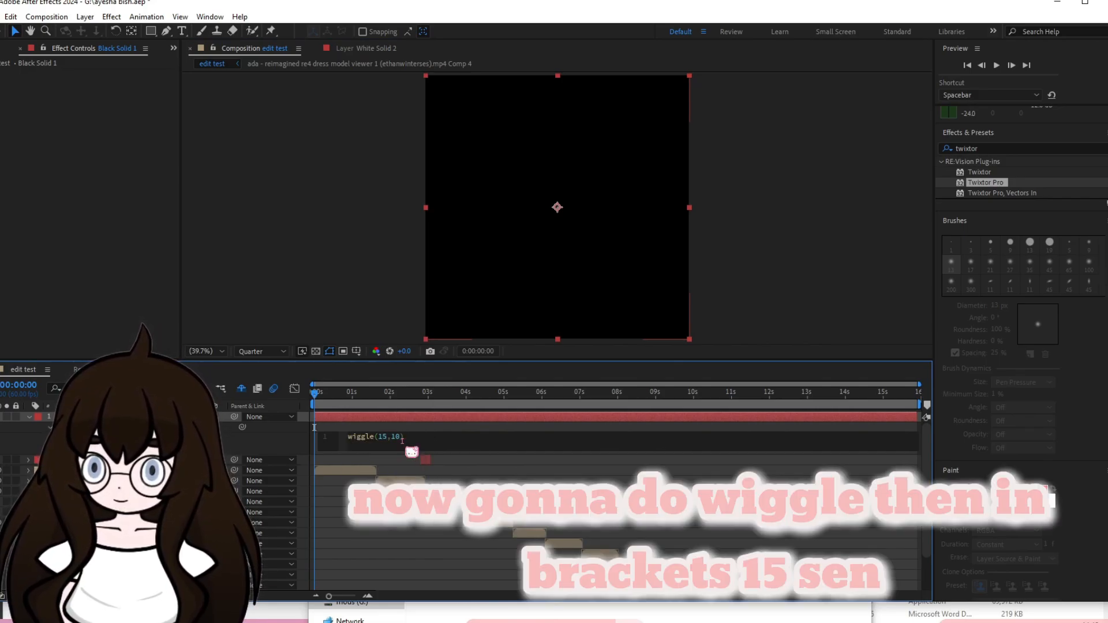
type("-90")
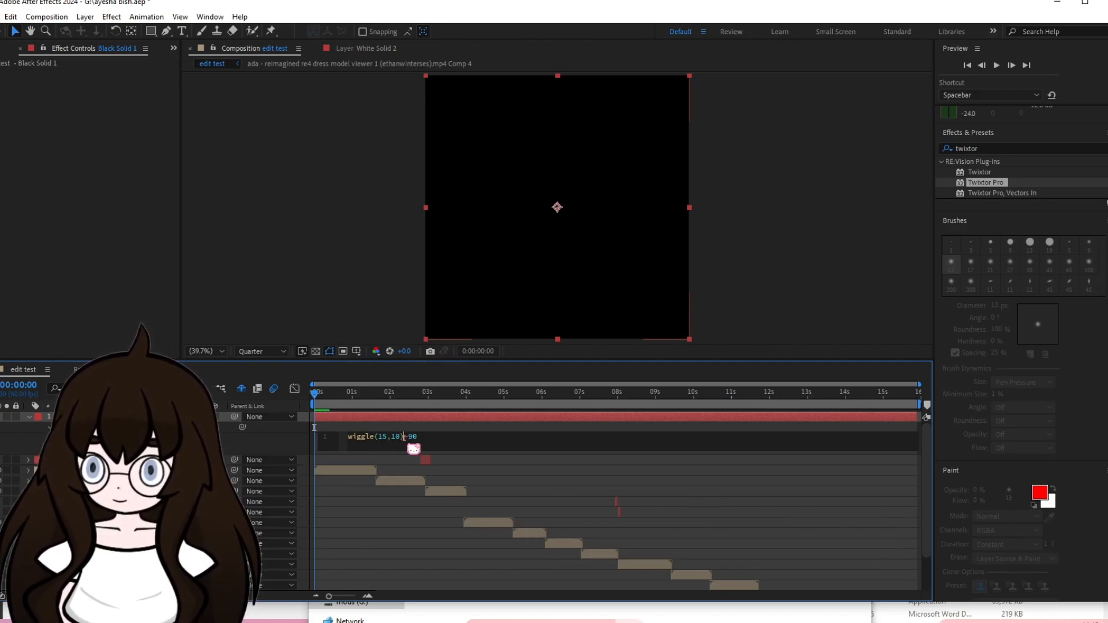
left_click(464, 453)
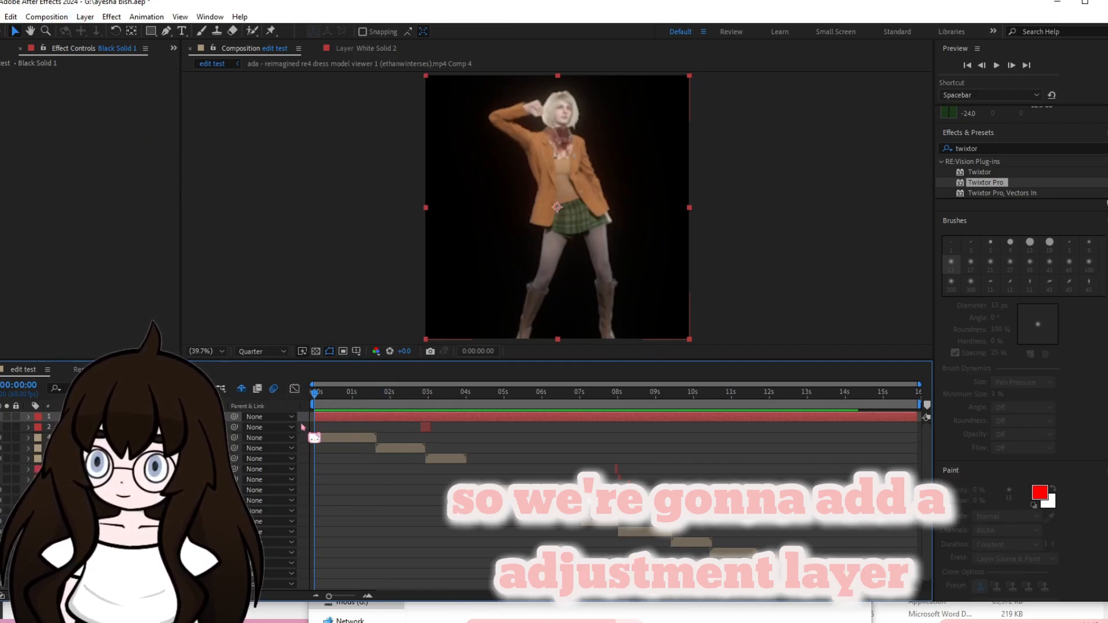
Add a new adjustment layer above all the clips and solids and select it in the timeline.
left_click(85, 17)
mouse_move(132, 36)
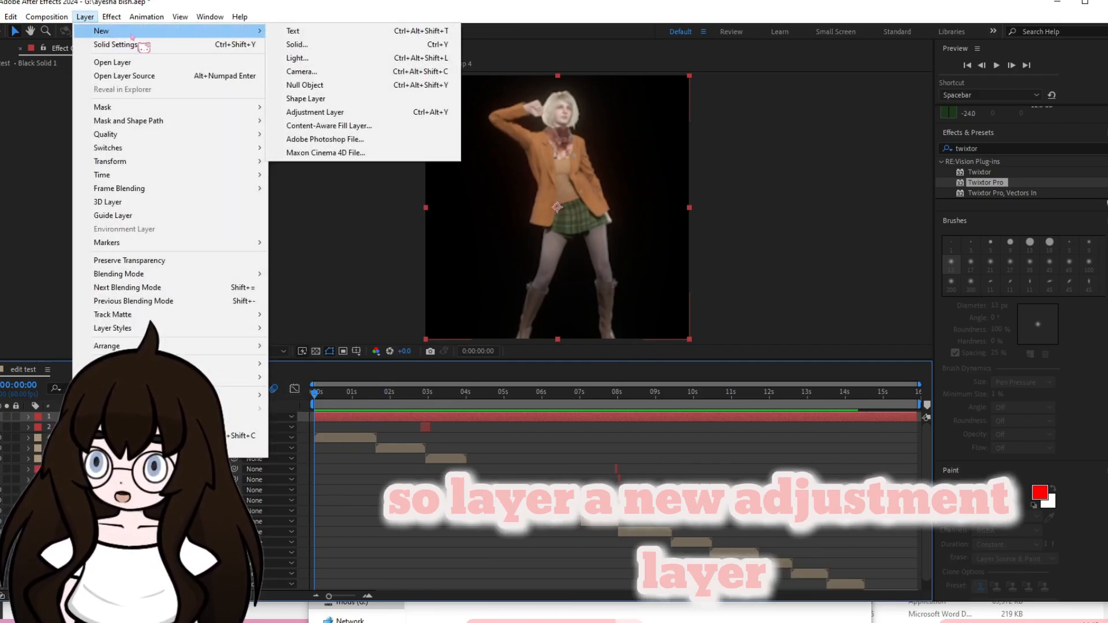
left_click(349, 112)
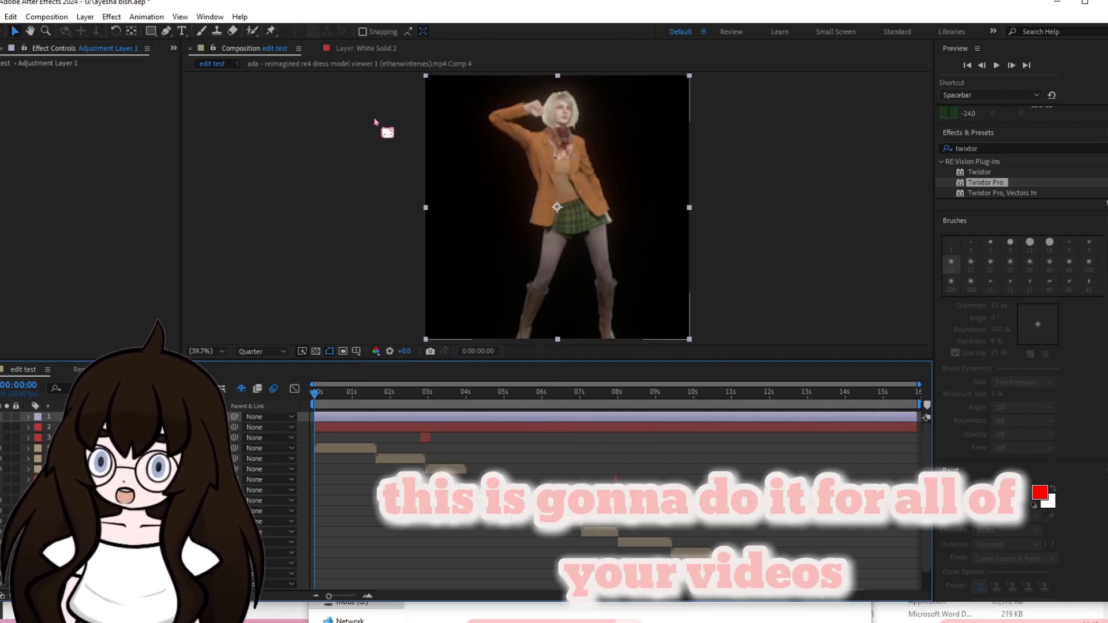
left_click(364, 451)
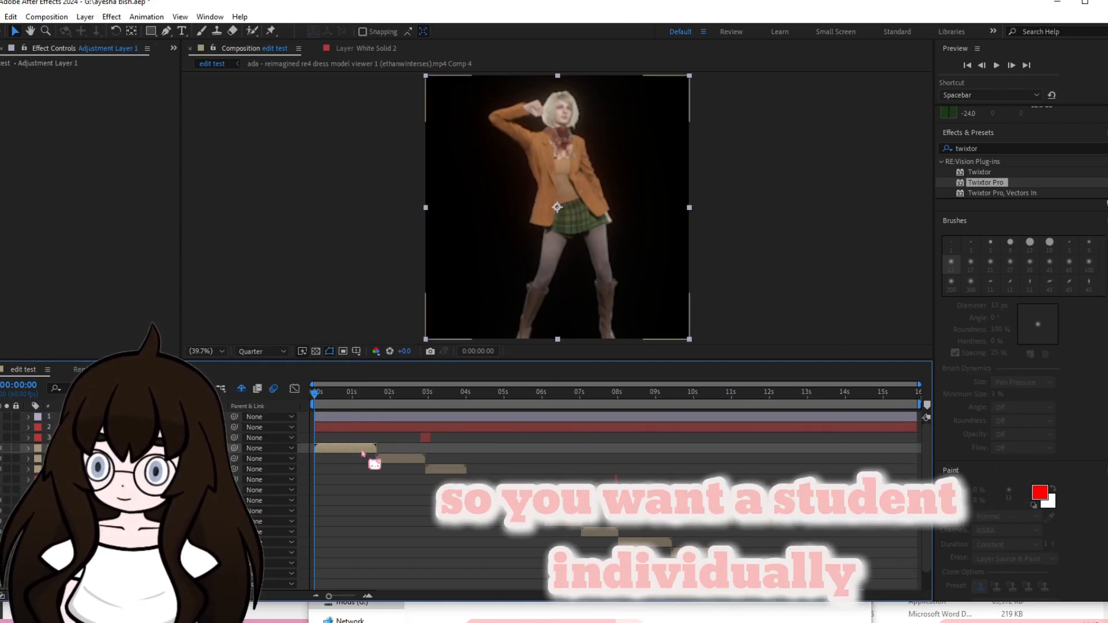
left_click(402, 462)
left_click(380, 421)
left_click(381, 423)
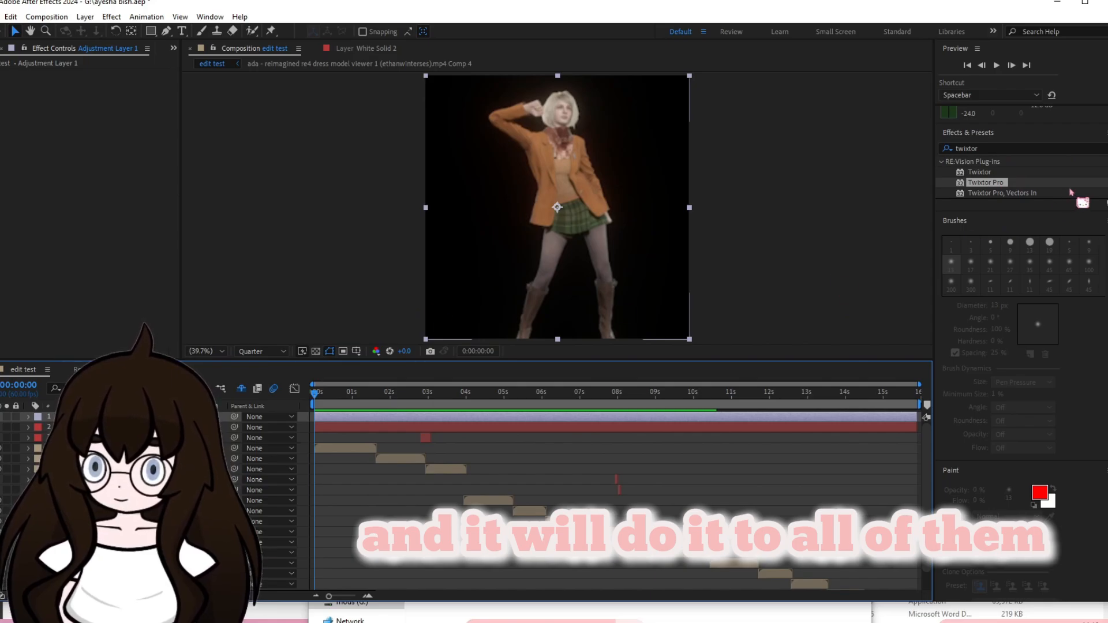
Apply the Sharpen effect to the adjustment layer with a Sharpen Amount of 50.
left_click(1107, 149)
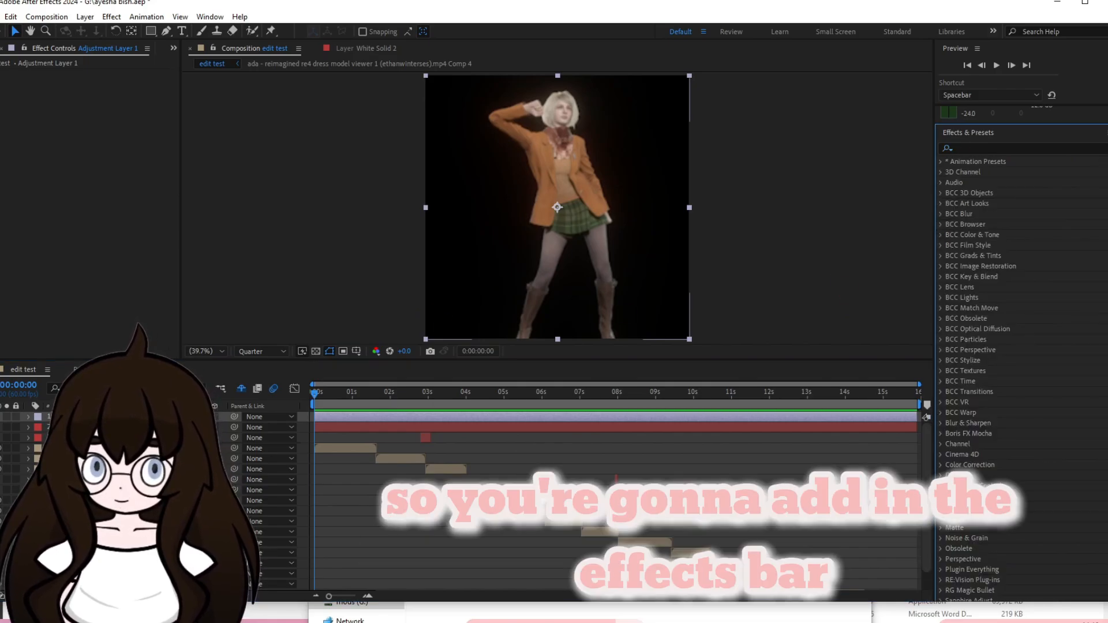
left_click(1041, 146)
type("hsape")
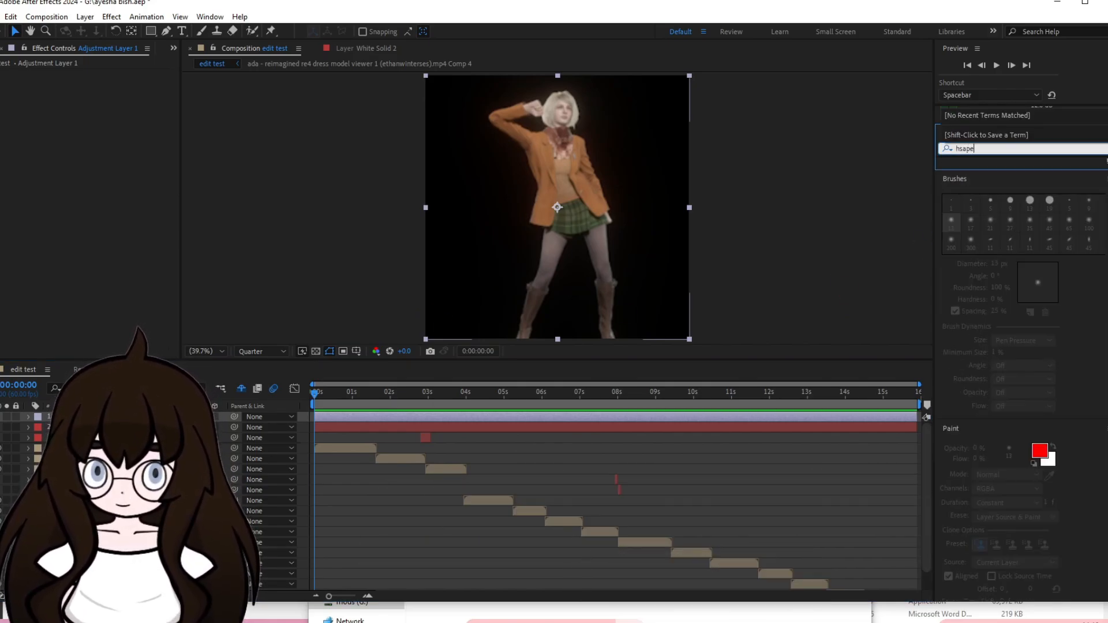
key("BackSpace")
key("BackSpace")
key("BackSpace")
key("BackSpace")
key("BackSpace")
type("sharp")
left_click_drag(1022, 247, 662, 417)
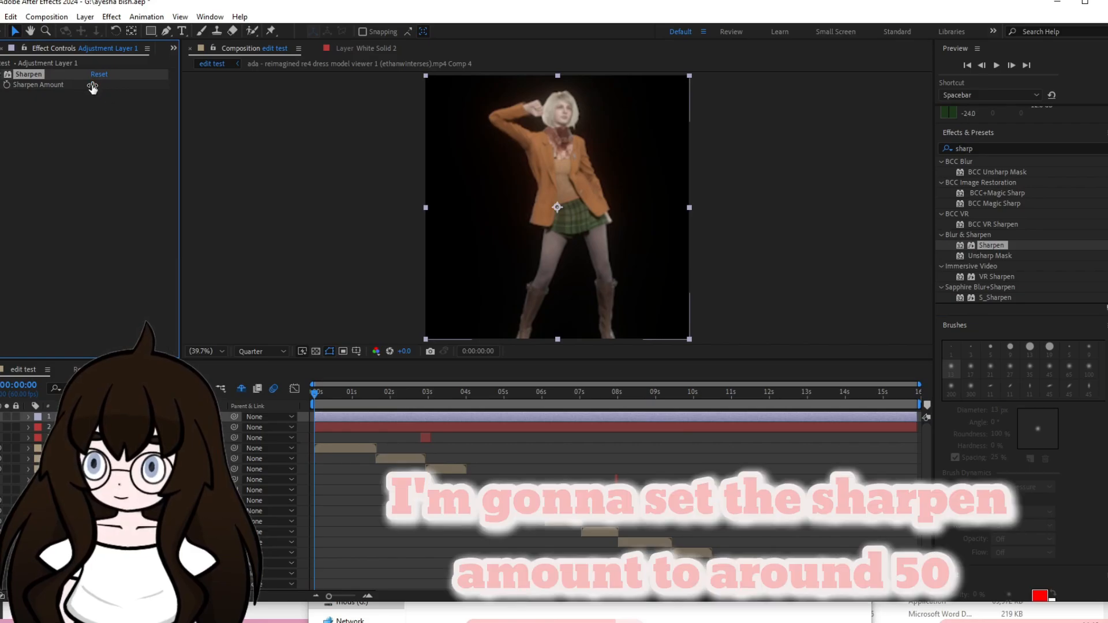
key("Return")
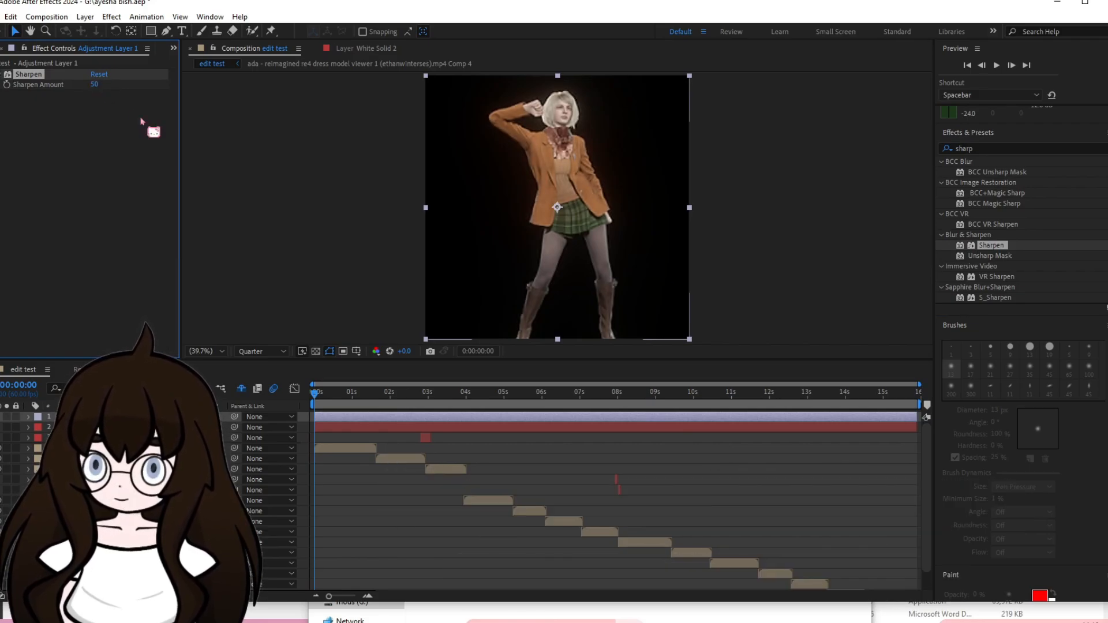
Apply the Unsharp Mask effect to the adjustment layer with Amount 15 and Radius 30.
left_click(993, 149)
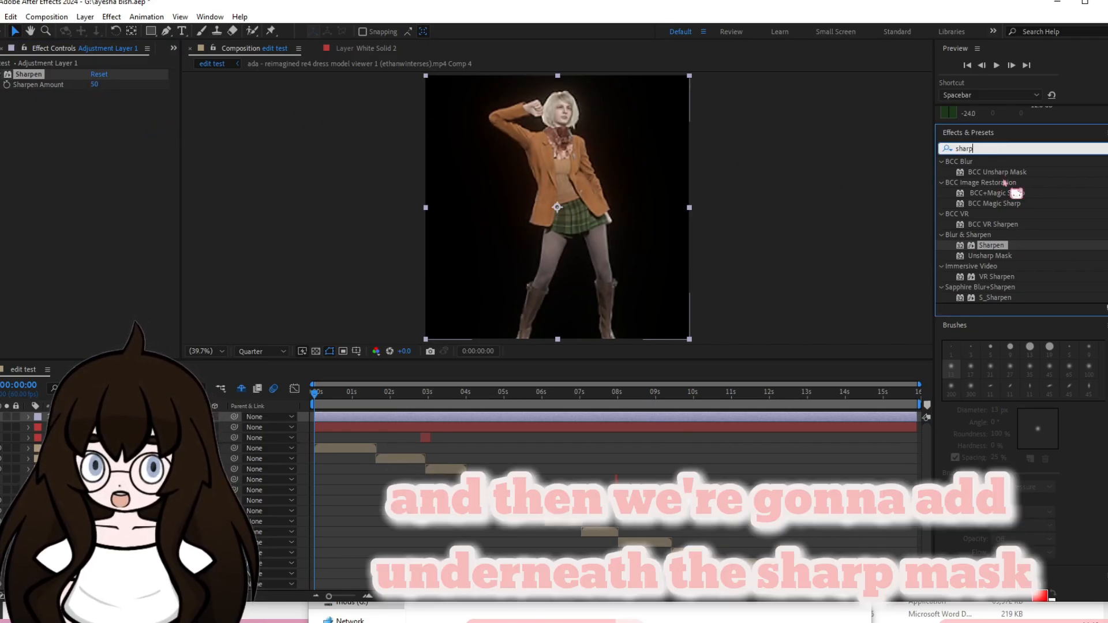
left_click(995, 257)
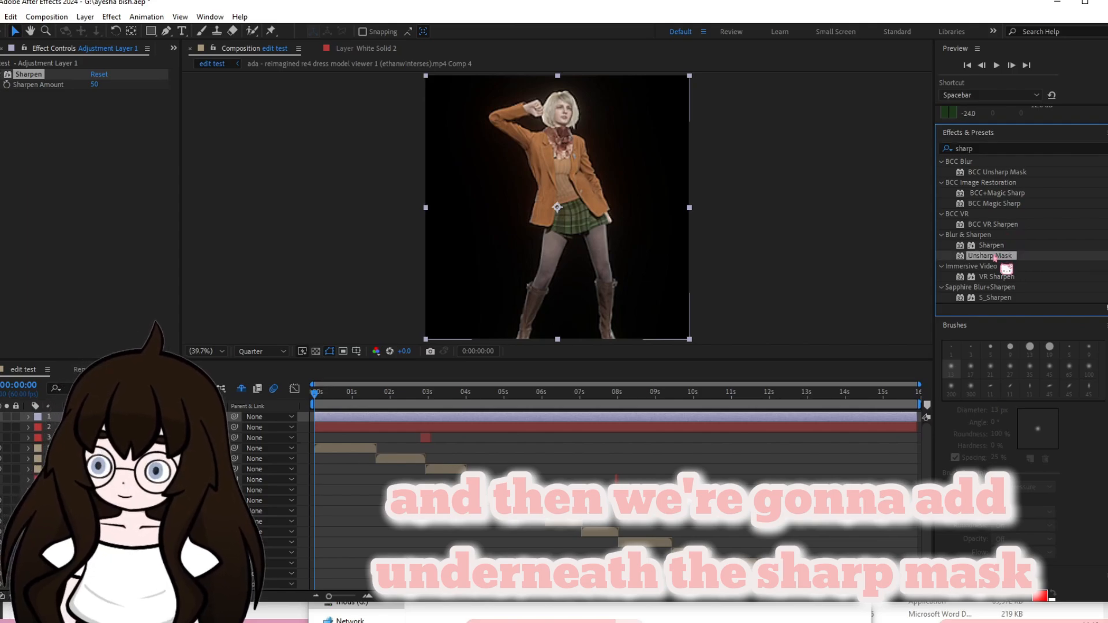
left_click_drag(995, 257, 516, 422)
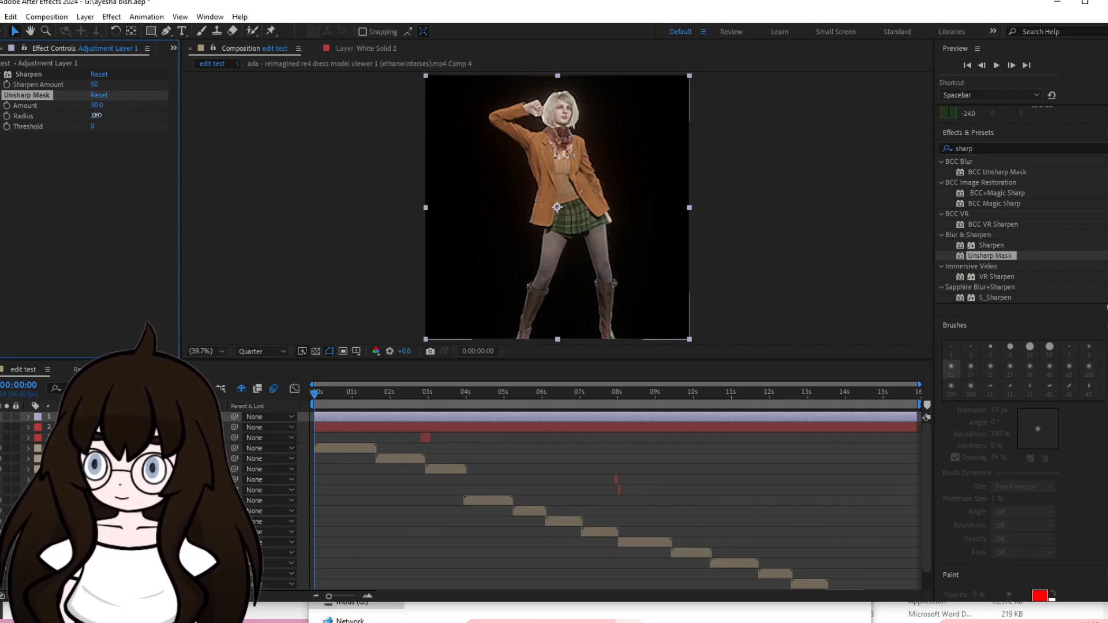
left_click(96, 115)
left_click(143, 179)
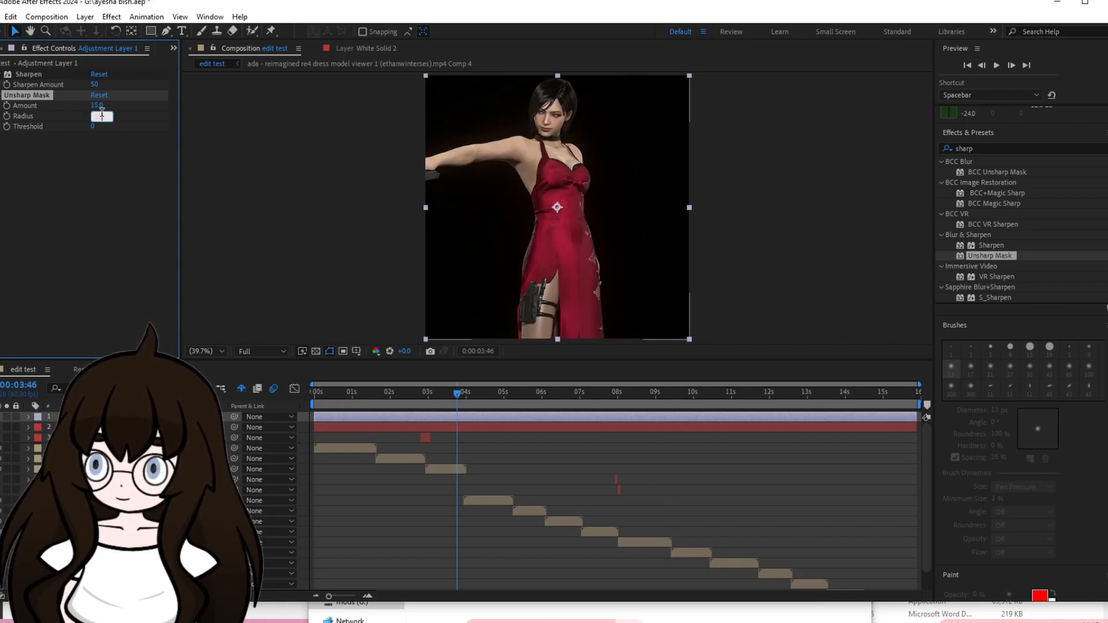
type("30")
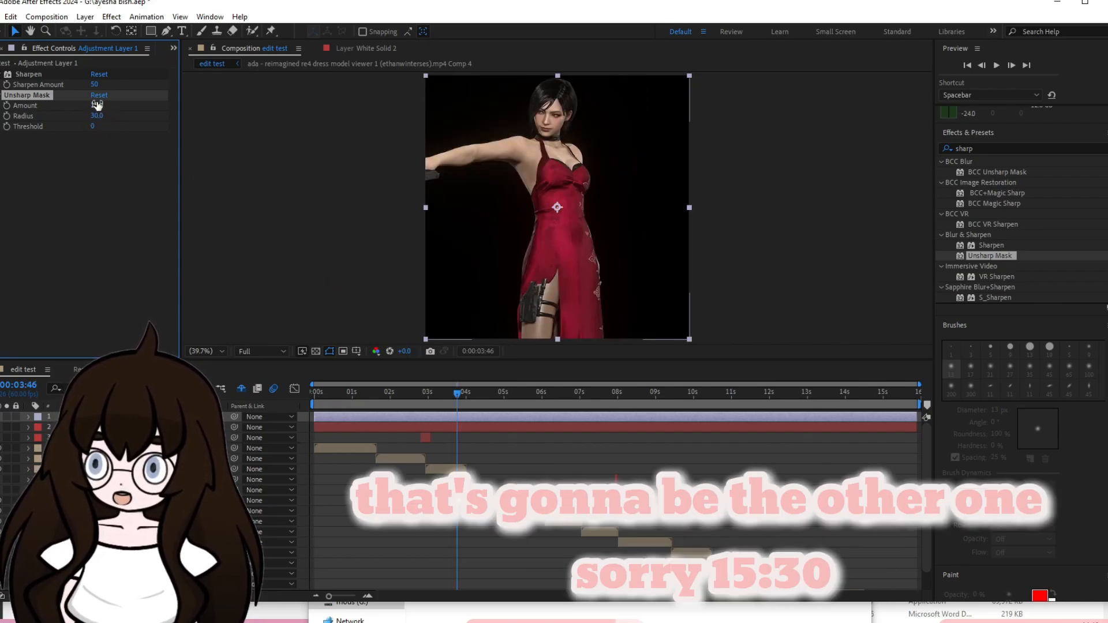
Set the composition preview resolution to Third and examine the sharpened clips between 0:00:03:58 and 0:00:05:11.
left_click(465, 405)
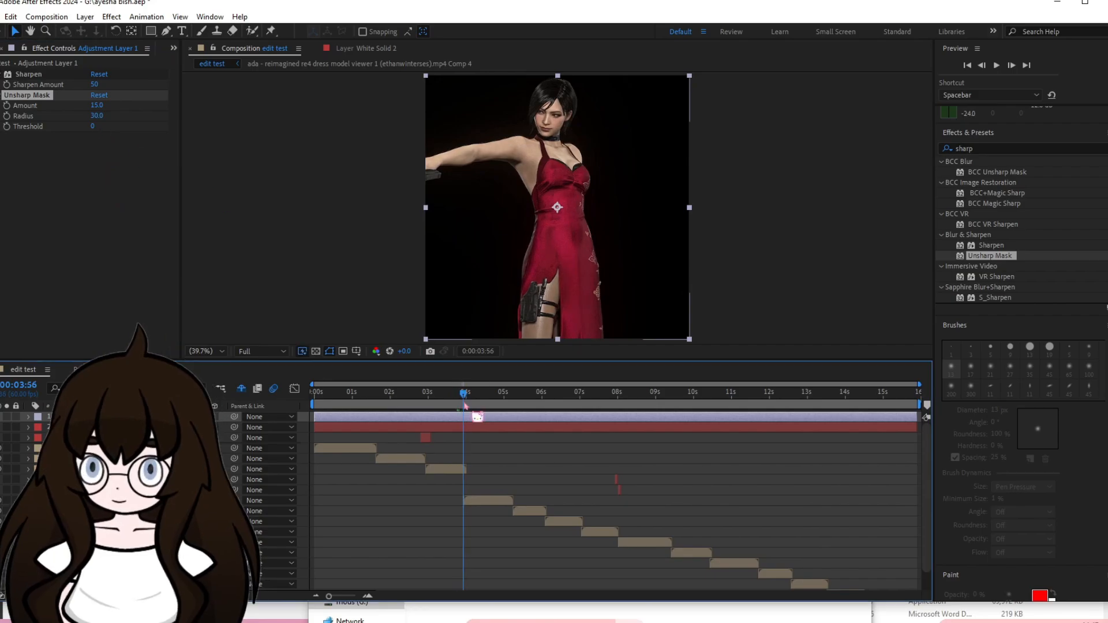
left_click(282, 351)
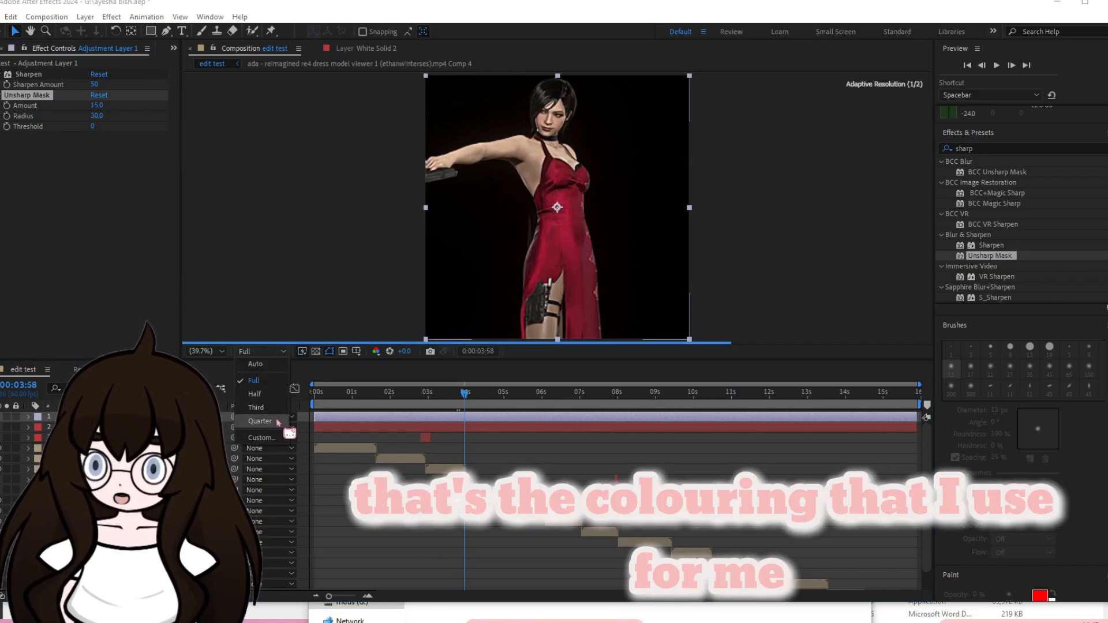
left_click(275, 412)
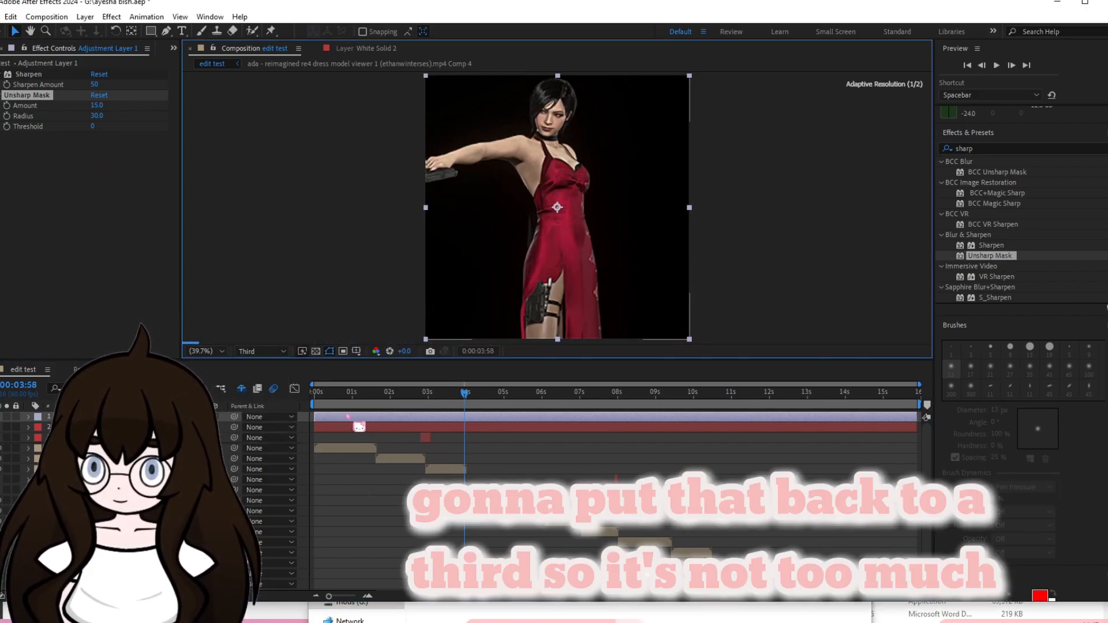
left_click_drag(482, 396, 509, 407)
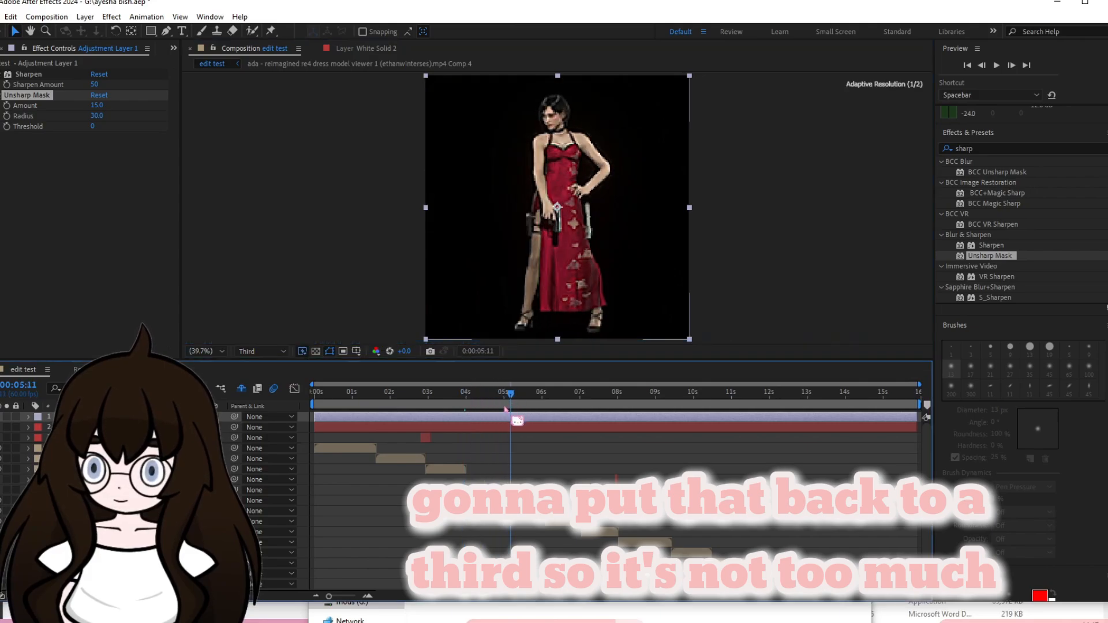
Apply the RG Magic Bullet Looks effect to the adjustment layer and open its look editor.
left_click_drag(977, 149, 919, 149)
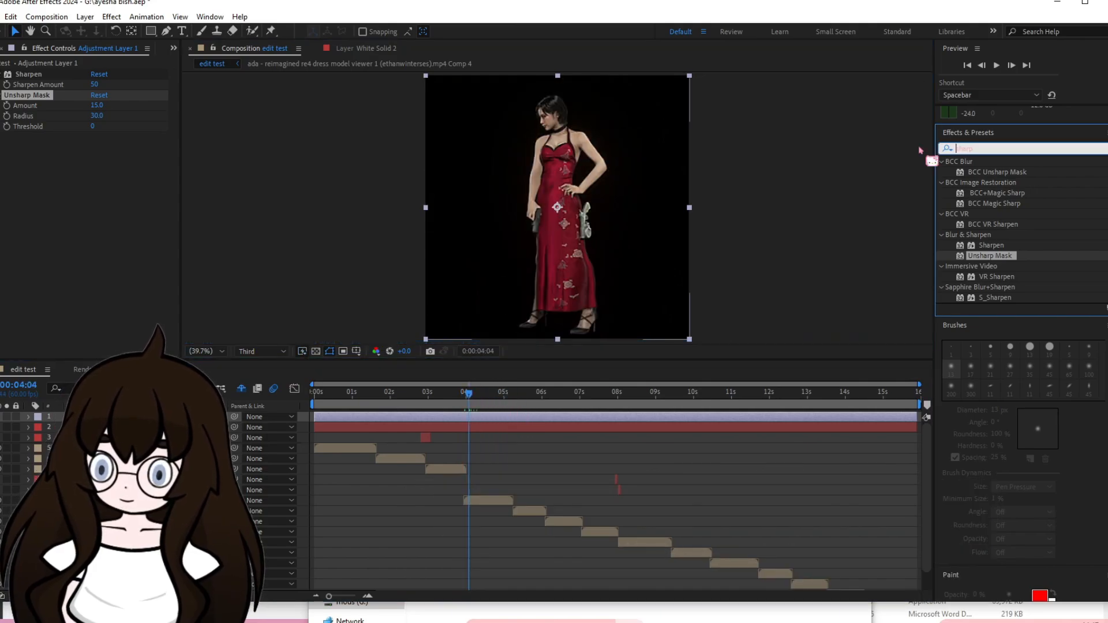
type("magic")
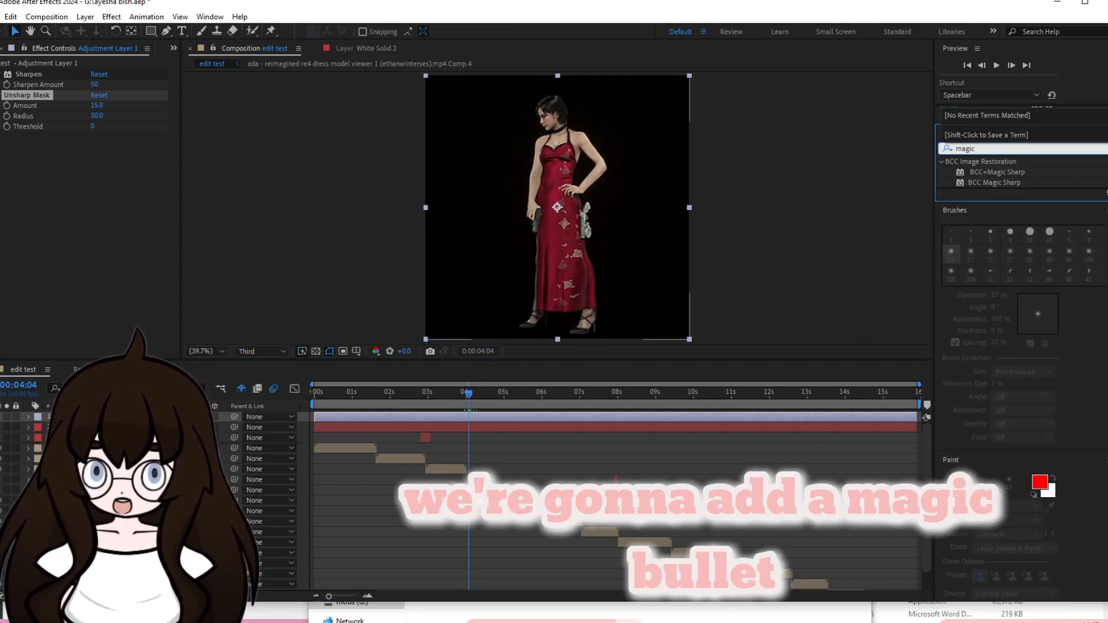
type("looks")
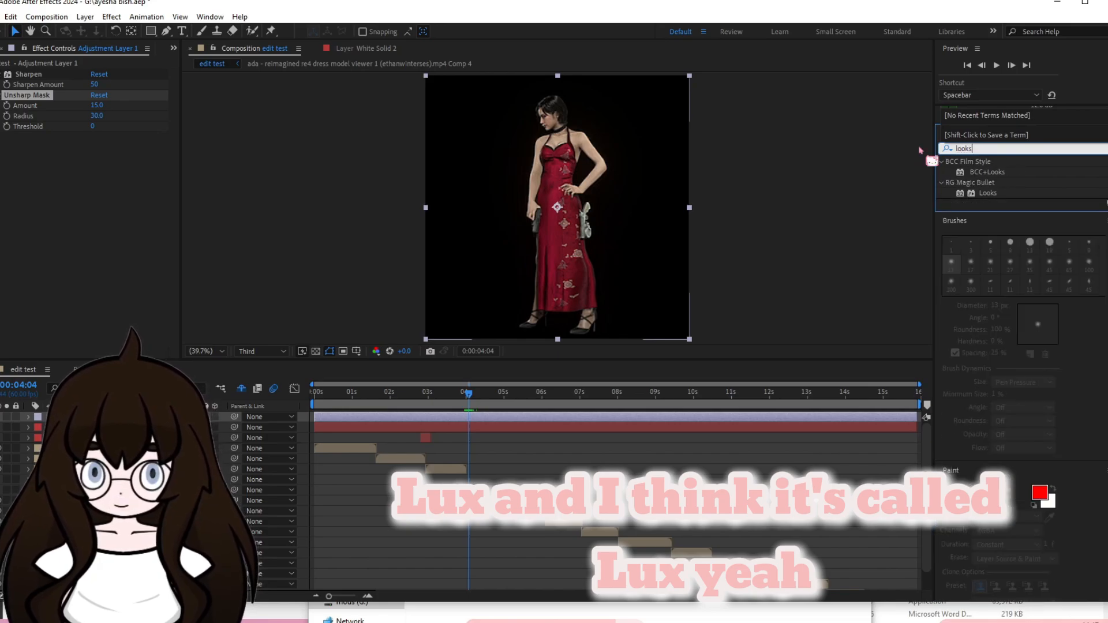
left_click(992, 195)
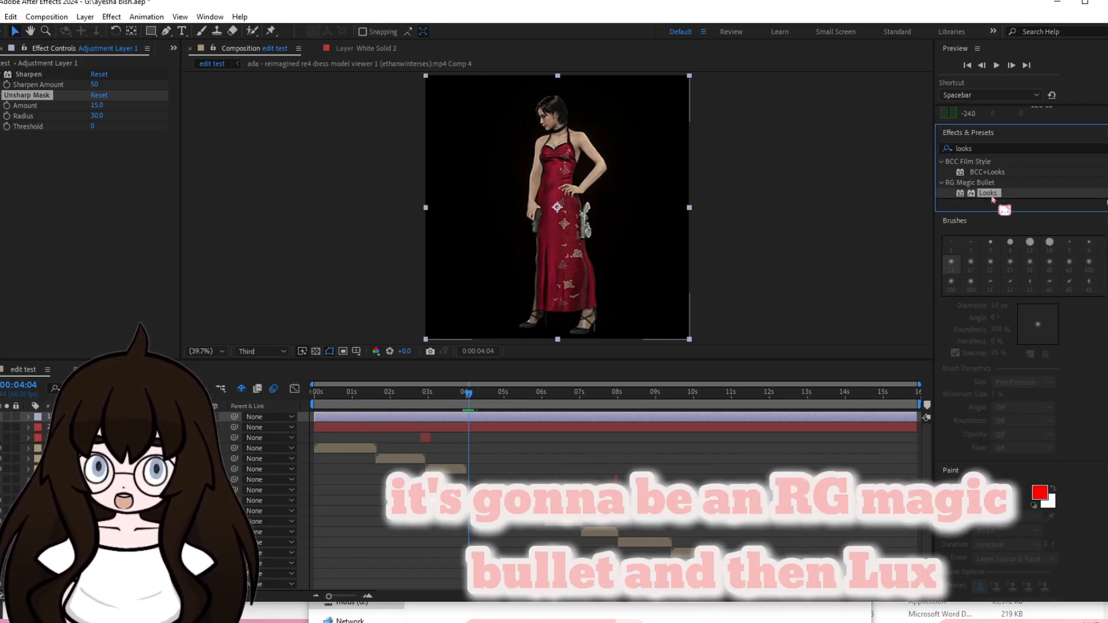
left_click_drag(992, 198, 639, 420)
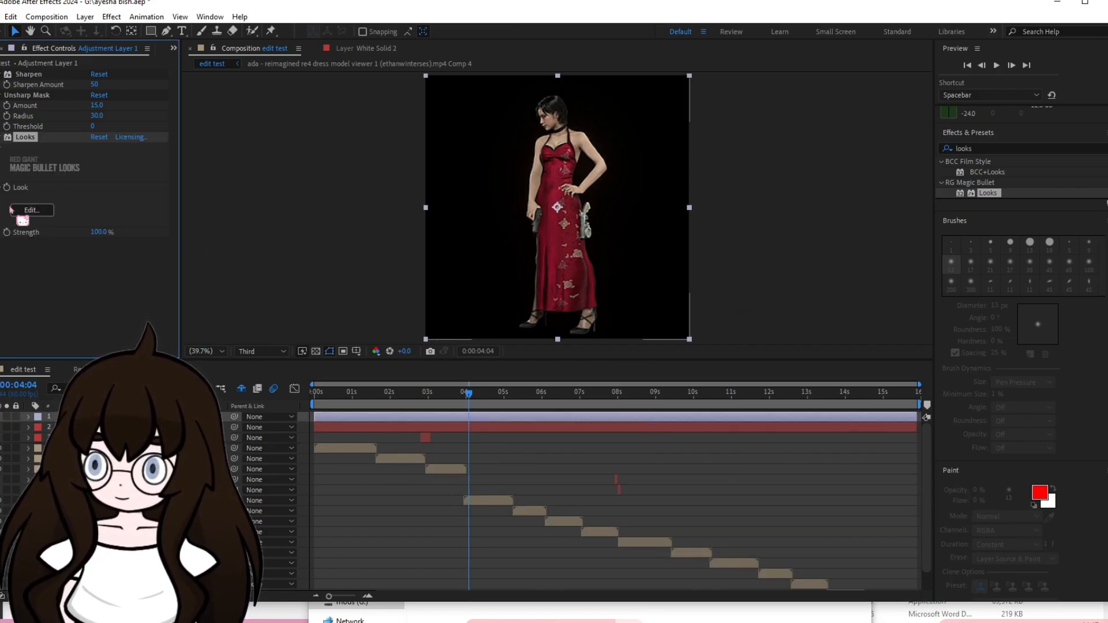
left_click(30, 210)
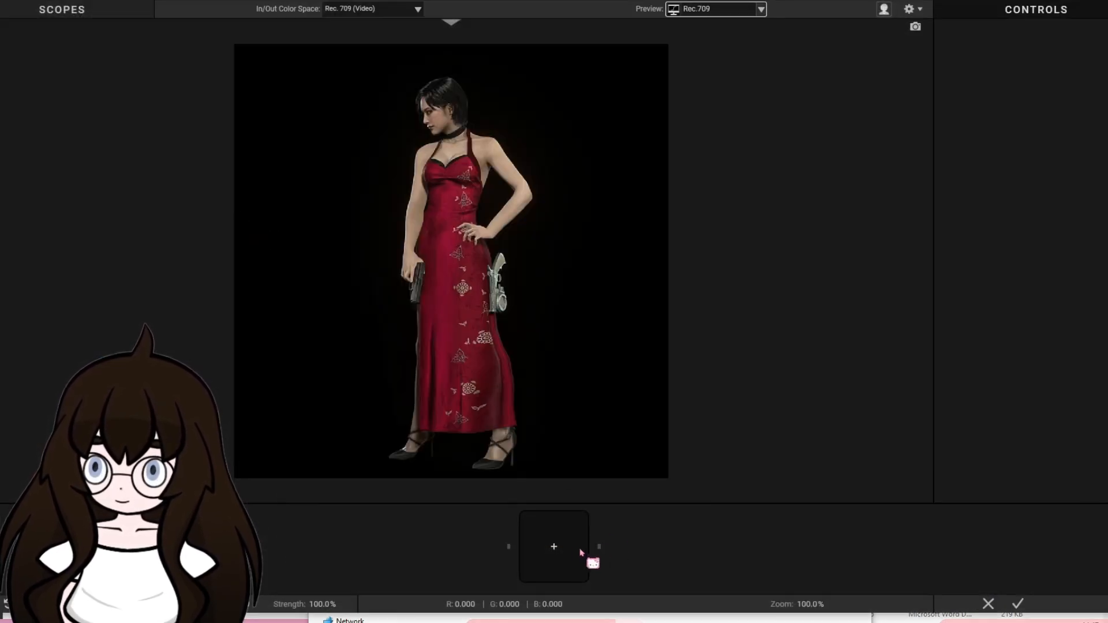
Add a Colorista tool to the look and set its Exposure to +0.71 and Contrast to +0.13.
left_click(557, 546)
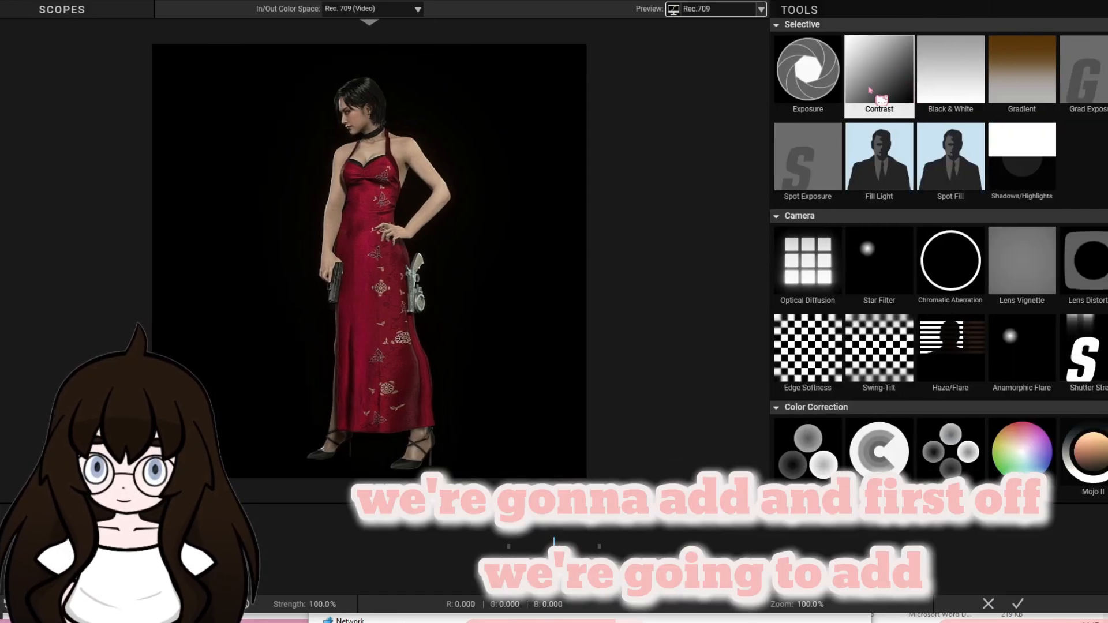
scroll(918, 456, "down", 2)
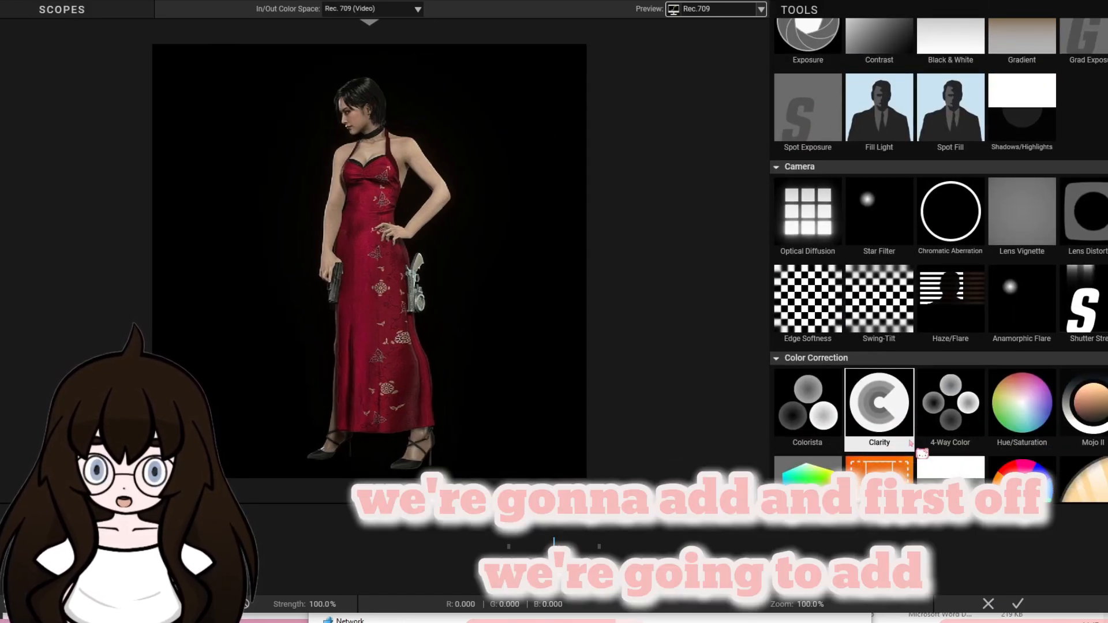
scroll(918, 436, "down", 1)
double_click(790, 286)
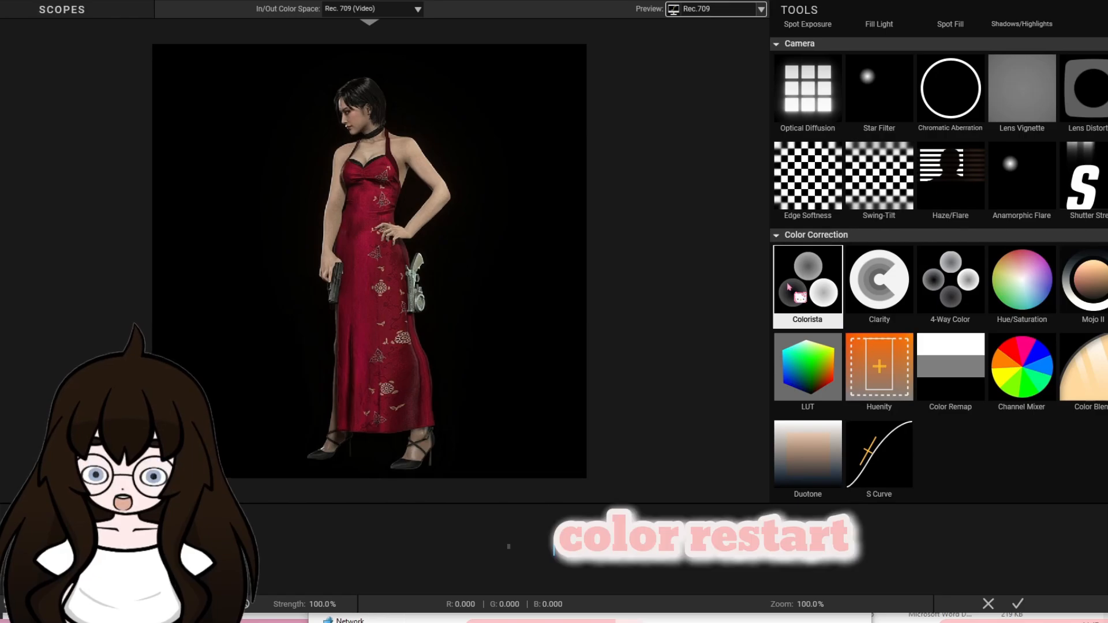
left_click(563, 565)
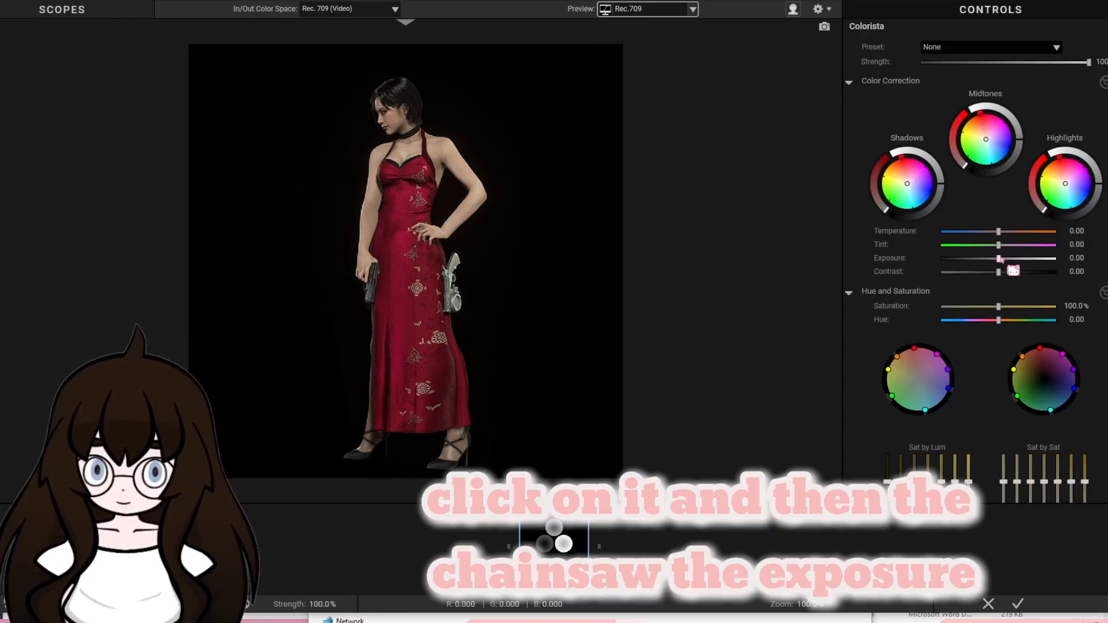
mouse_move(1000, 259)
left_mouse_down()
mouse_move(1010, 261)
mouse_move(1001, 273)
left_mouse_up()
scroll(986, 322, "down", 1)
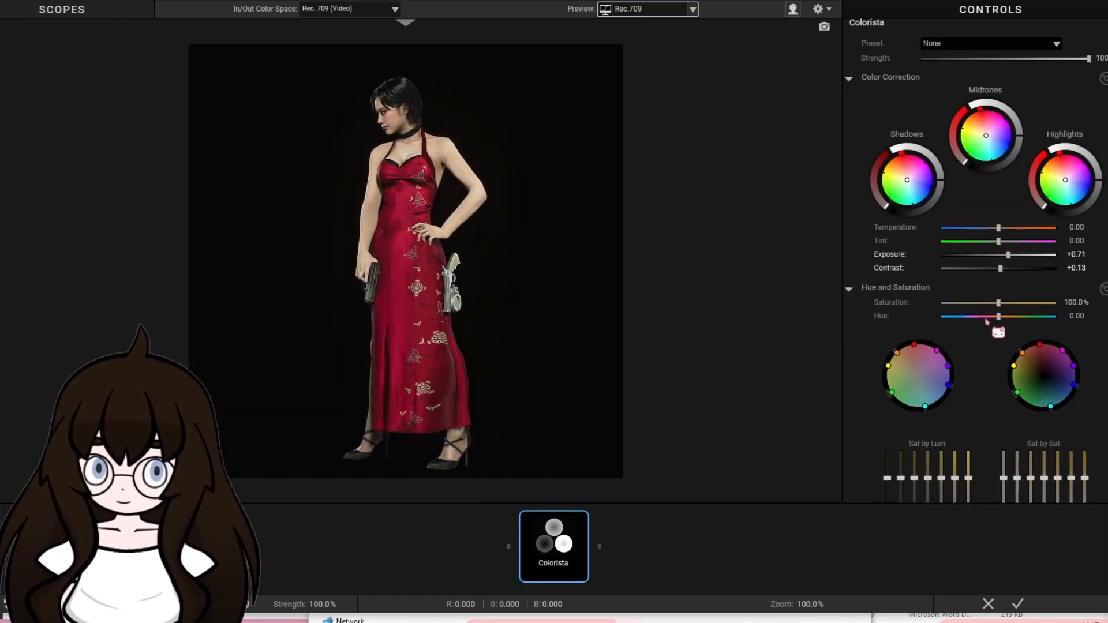
scroll(986, 322, "up", 1)
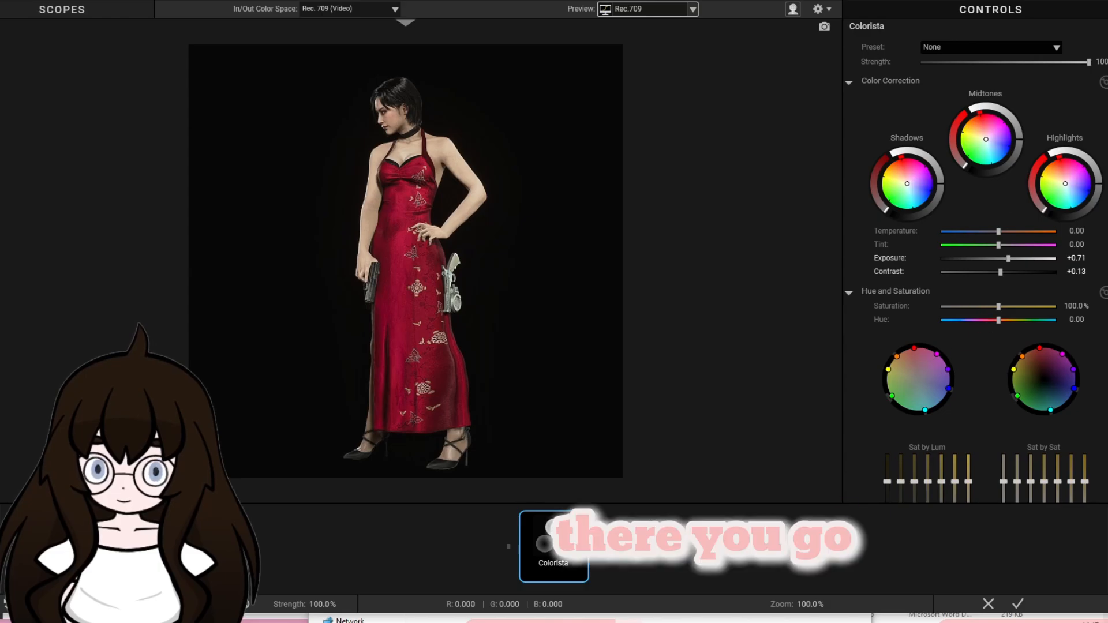
Try a Haze/Flare tool from the Camera group in front of Colorista.
left_click(1101, 604)
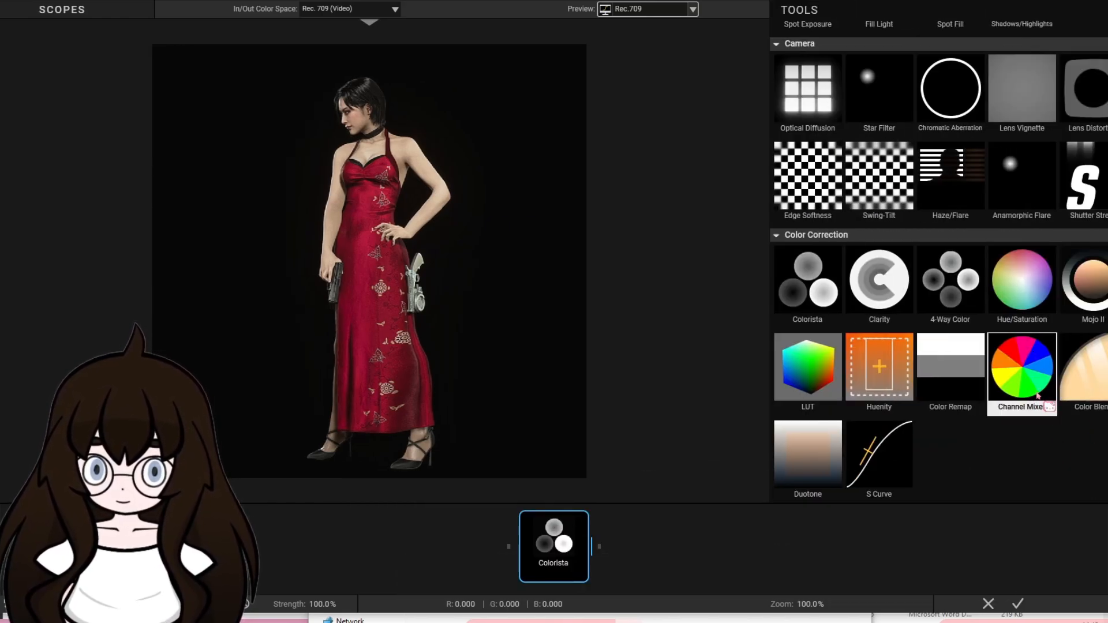
scroll(1036, 395, "up", 1)
left_click(951, 201)
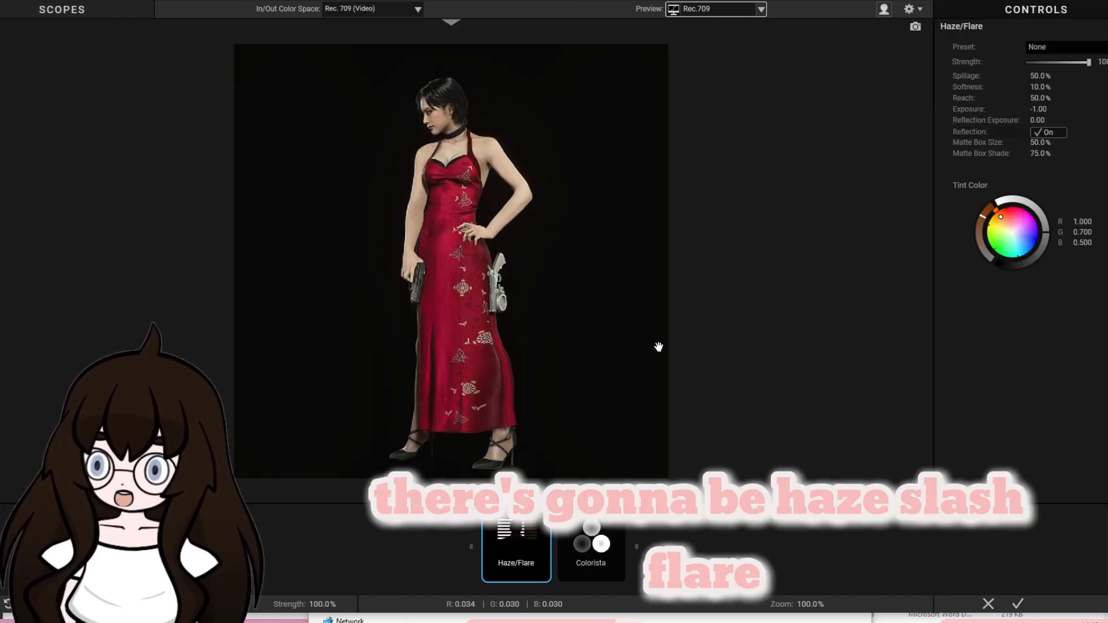
left_click(1101, 604)
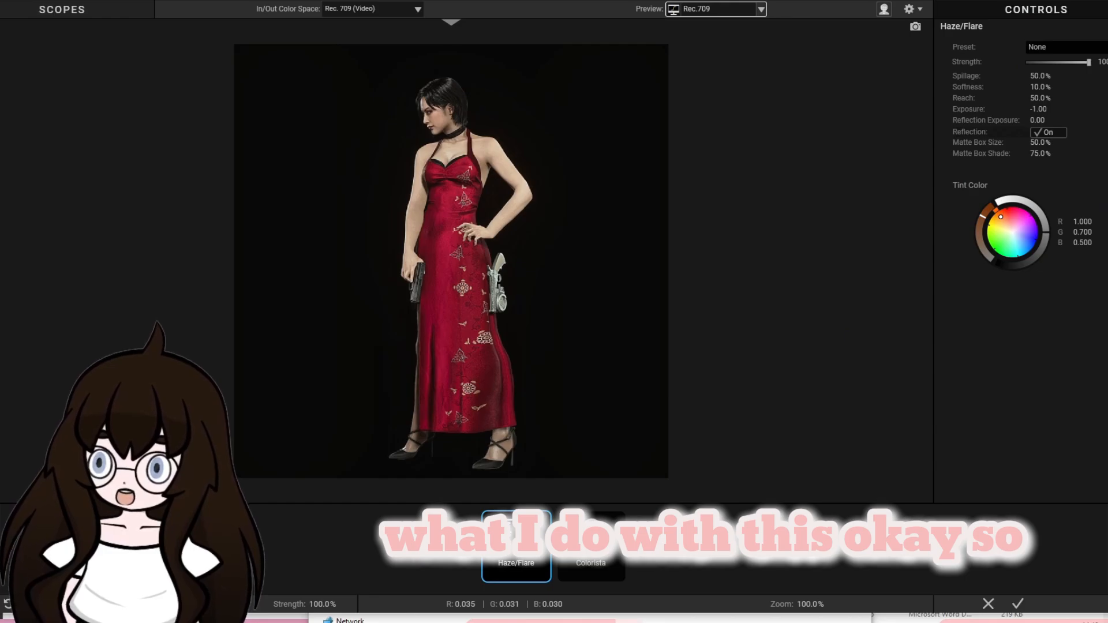
Set Colorista's Exposure to +0.22, Contrast to +1.07 and Saturation to 86.7%, and delete the Haze/Flare tool.
left_click(604, 562)
left_click(501, 560)
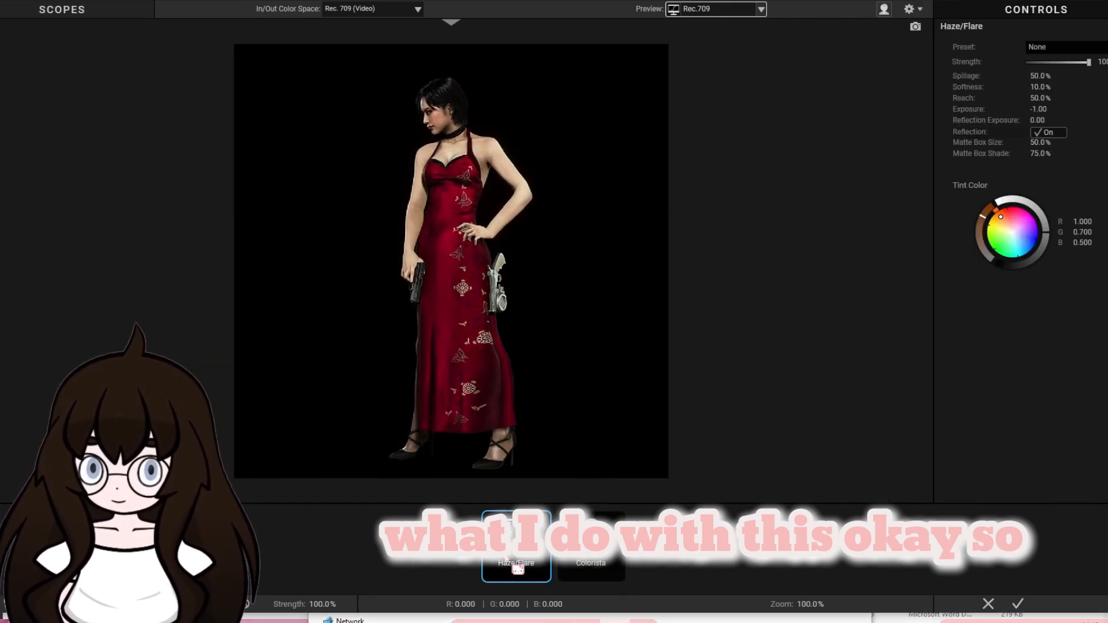
key("Delete")
left_click(1099, 604)
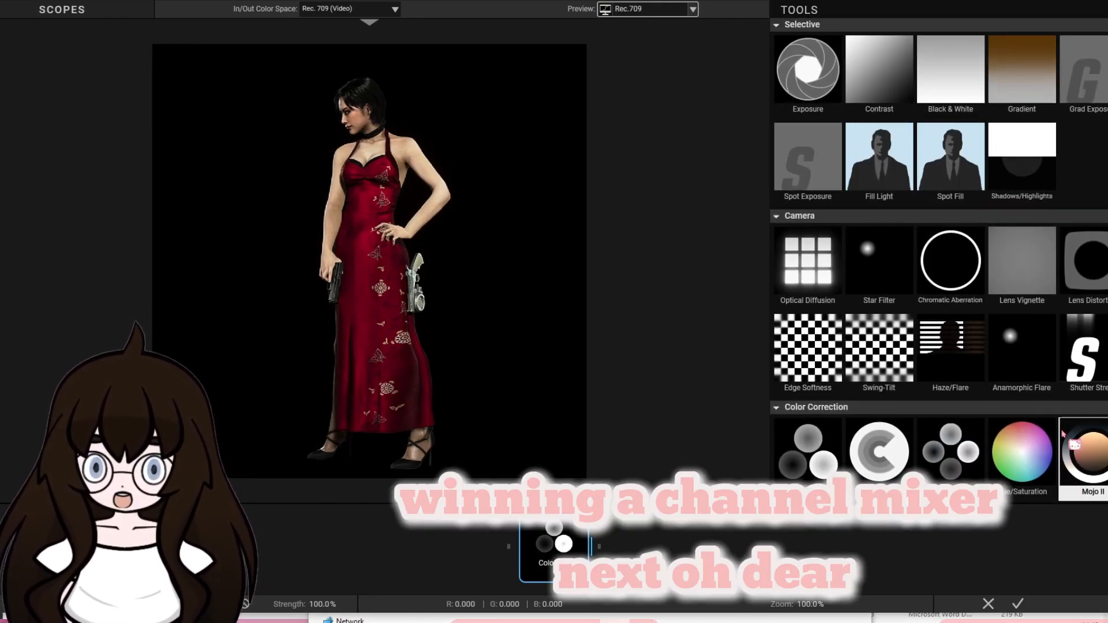
scroll(1075, 444, "down", 2)
double_click(951, 365)
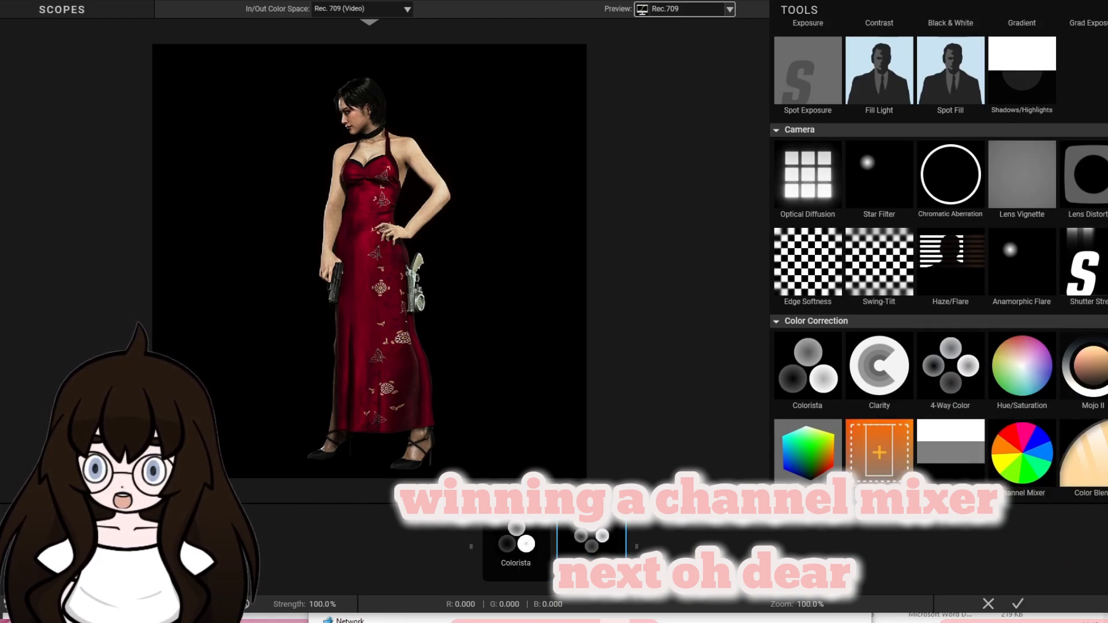
key("Delete")
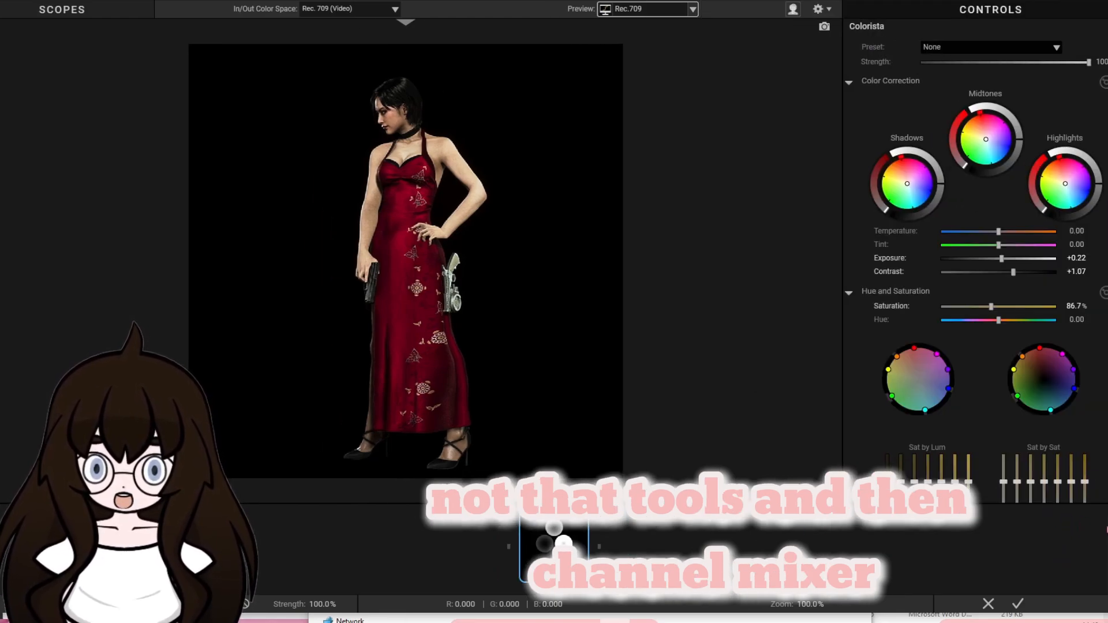
Add a Channel Mixer tool, raise Green and Blue in its Red group to about +0.2, lower Red slightly, and apply the look.
left_click(1099, 604)
double_click(1020, 455)
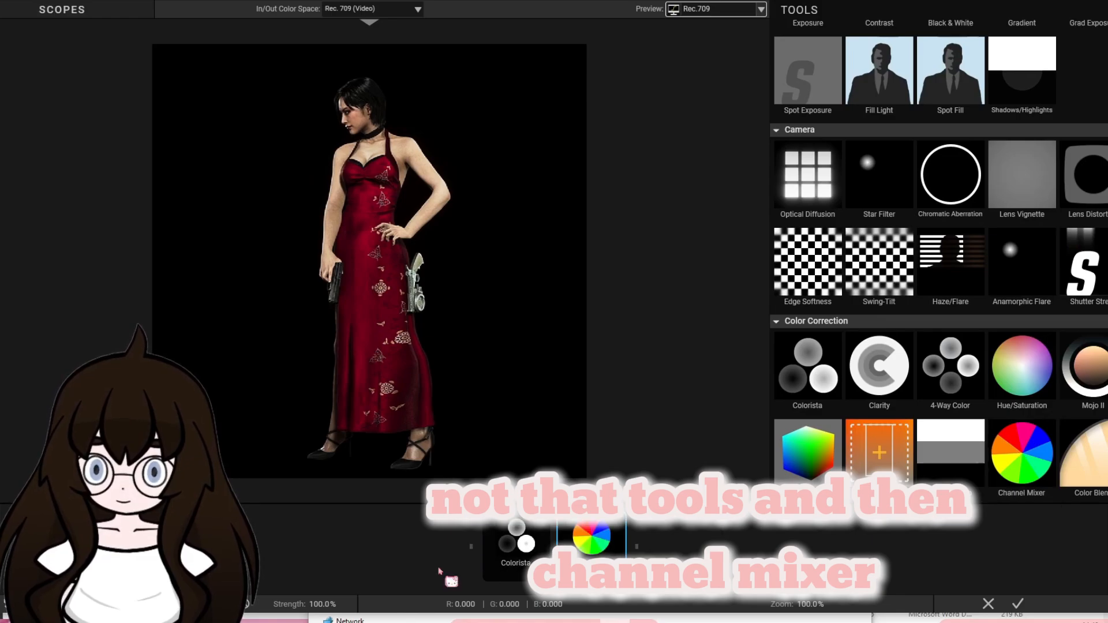
left_click(601, 557)
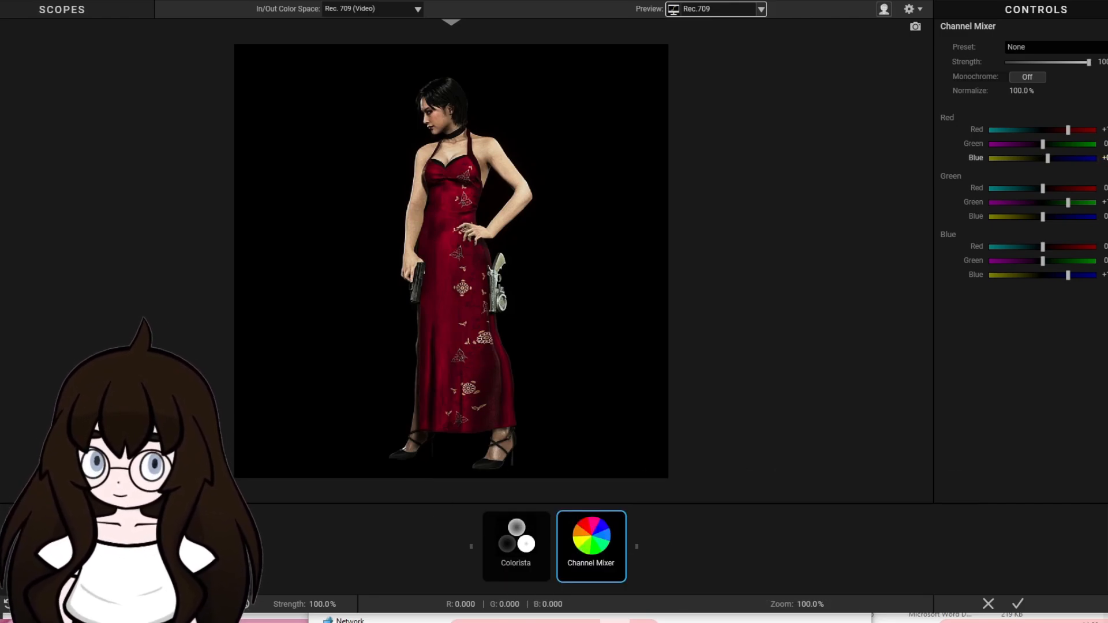
left_click_drag(1043, 144, 1048, 144)
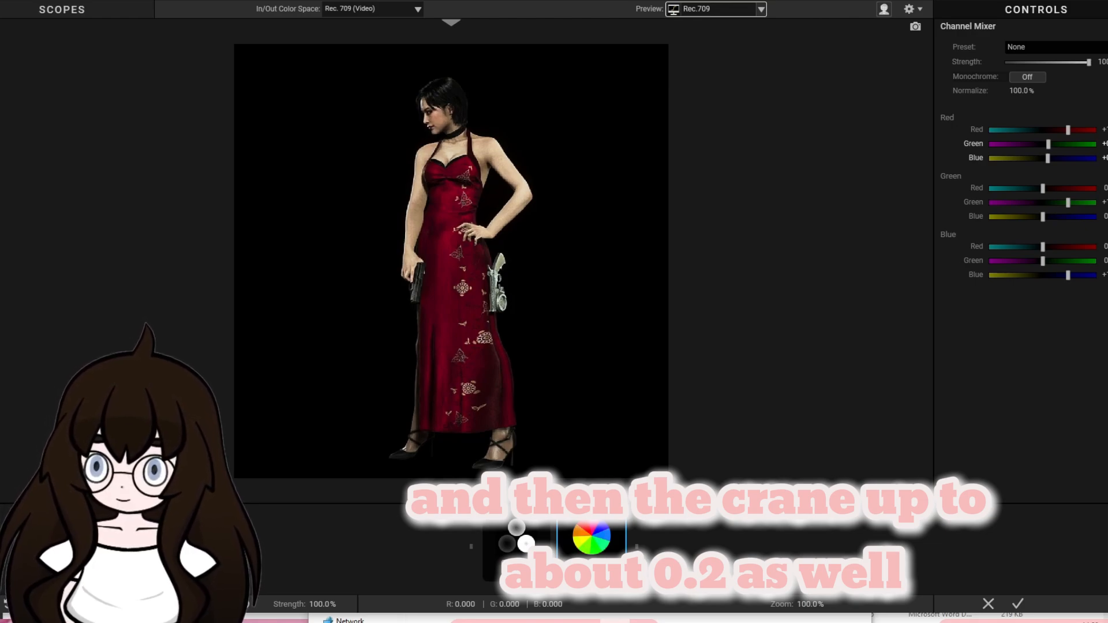
left_click_drag(1068, 130, 1067, 130)
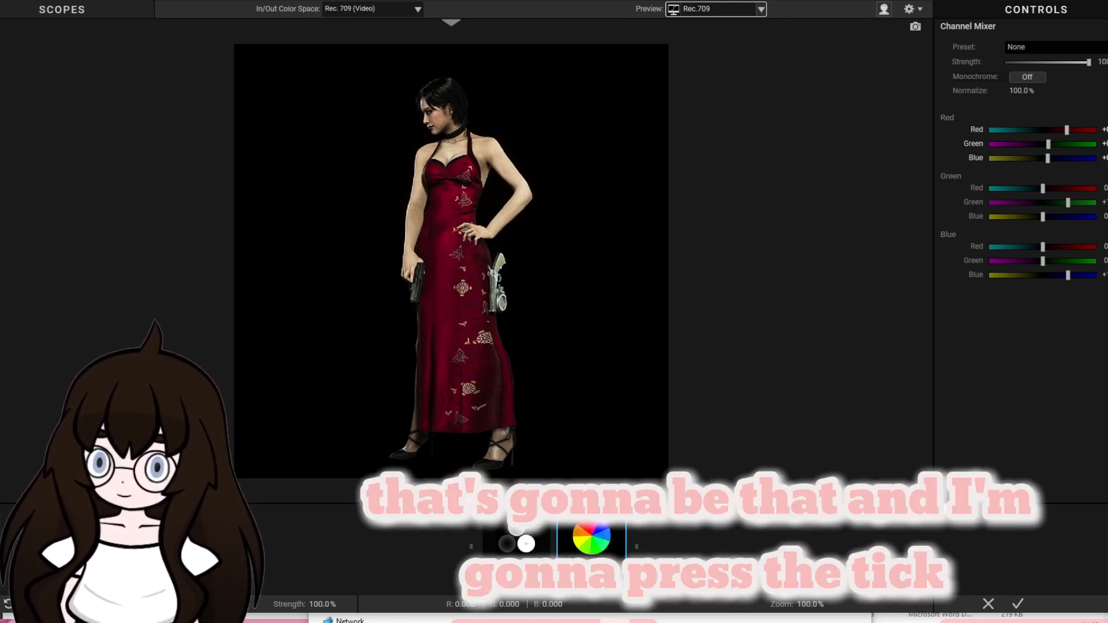
left_click(1018, 603)
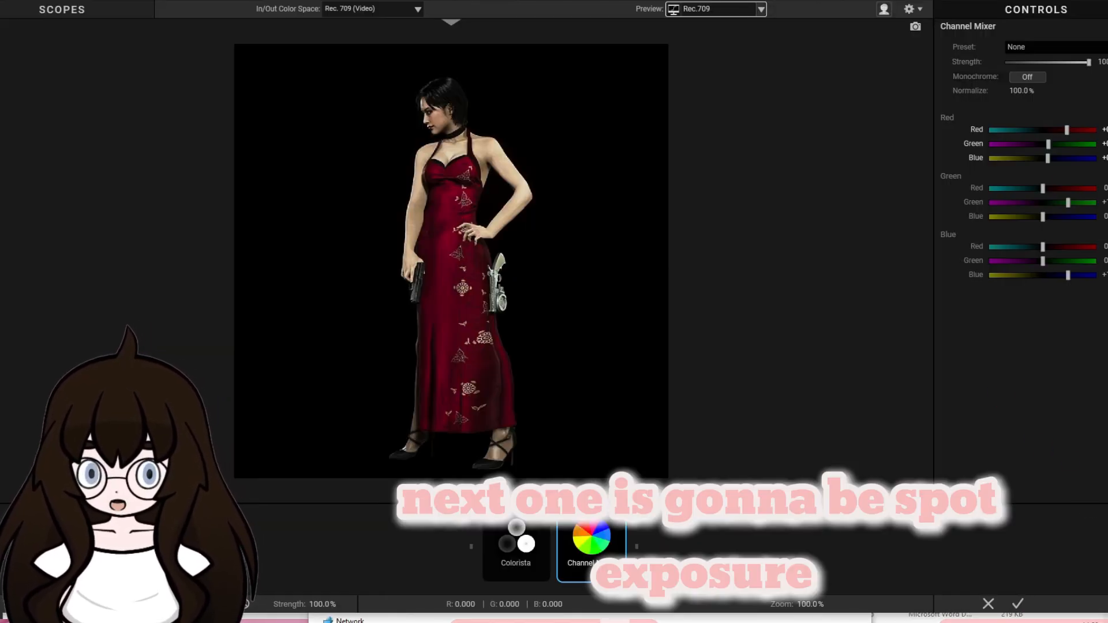
Add a Spot Exposure tool to the look with Stops +0.40 and Color Balance R 1.000, G 0.986, B 0.985, and apply it.
mouse_move(1072, 508)
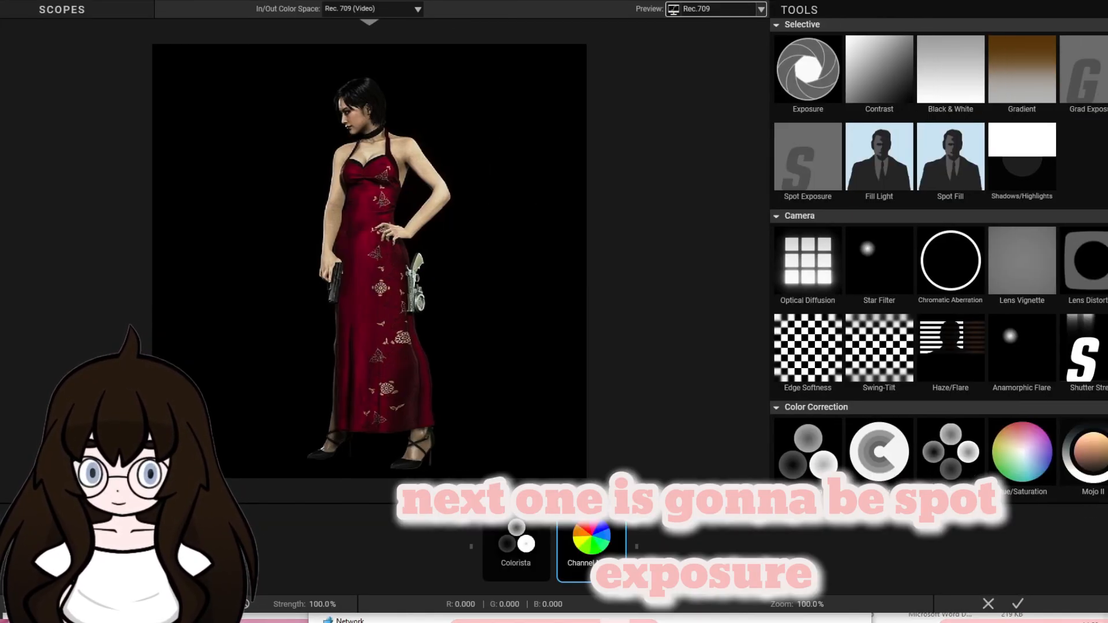
double_click(819, 192)
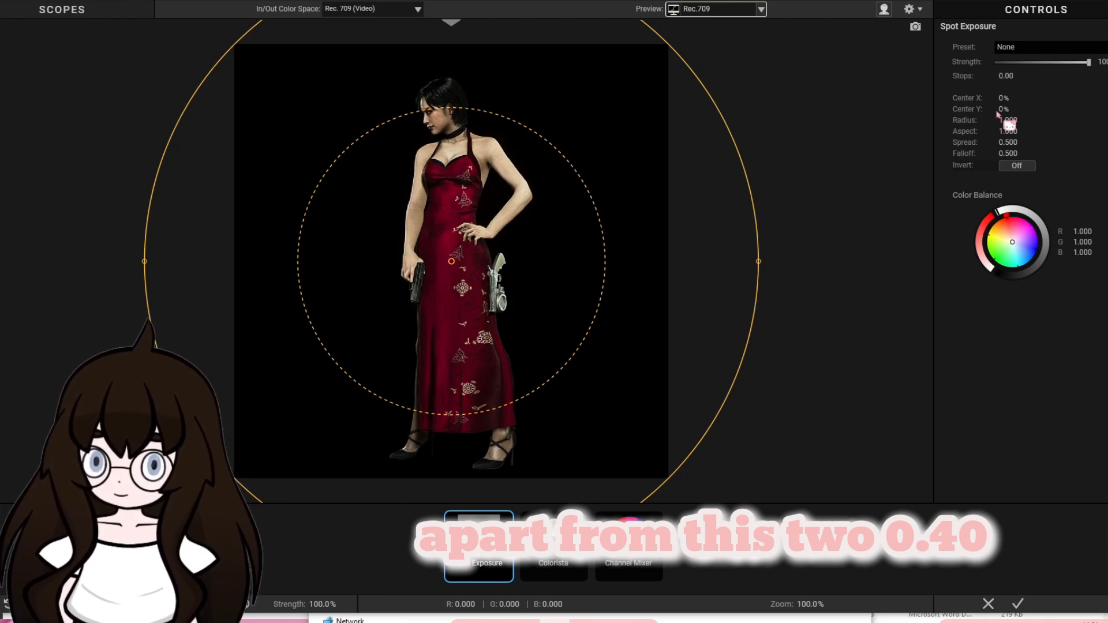
left_click(1011, 76)
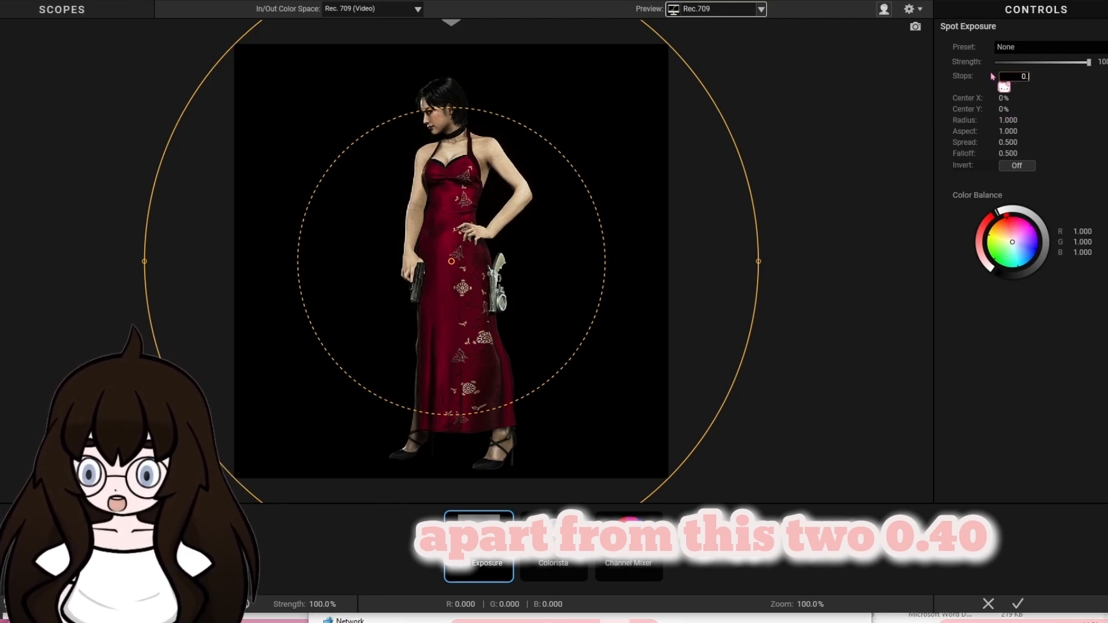
key("Return")
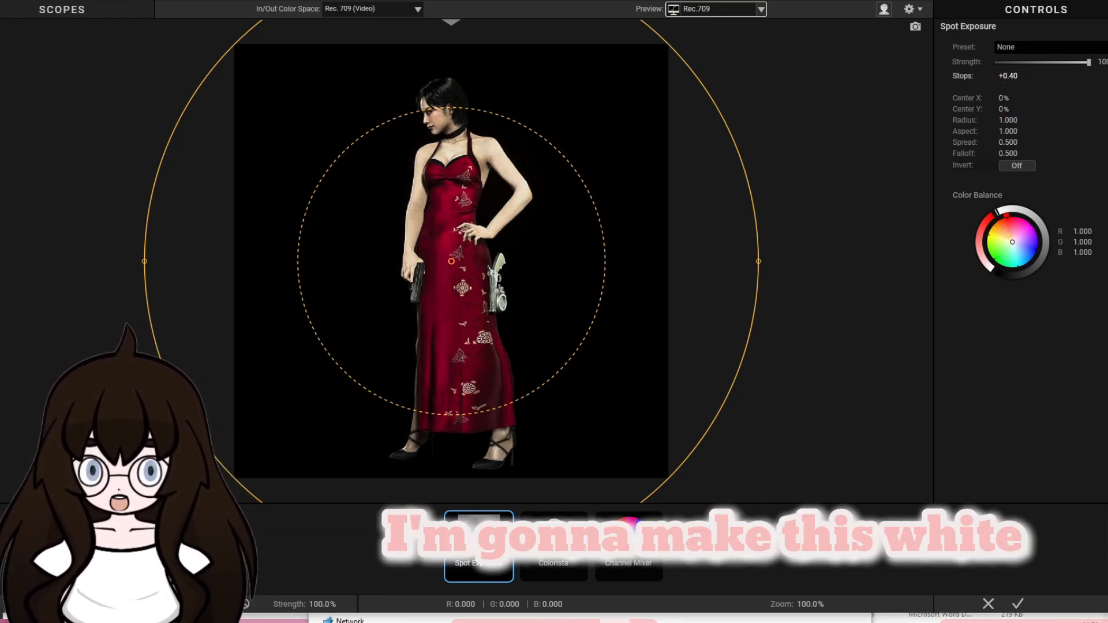
mouse_move(1013, 242)
left_mouse_down()
mouse_move(1008, 229)
mouse_move(1012, 238)
left_mouse_up()
double_click(1012, 243)
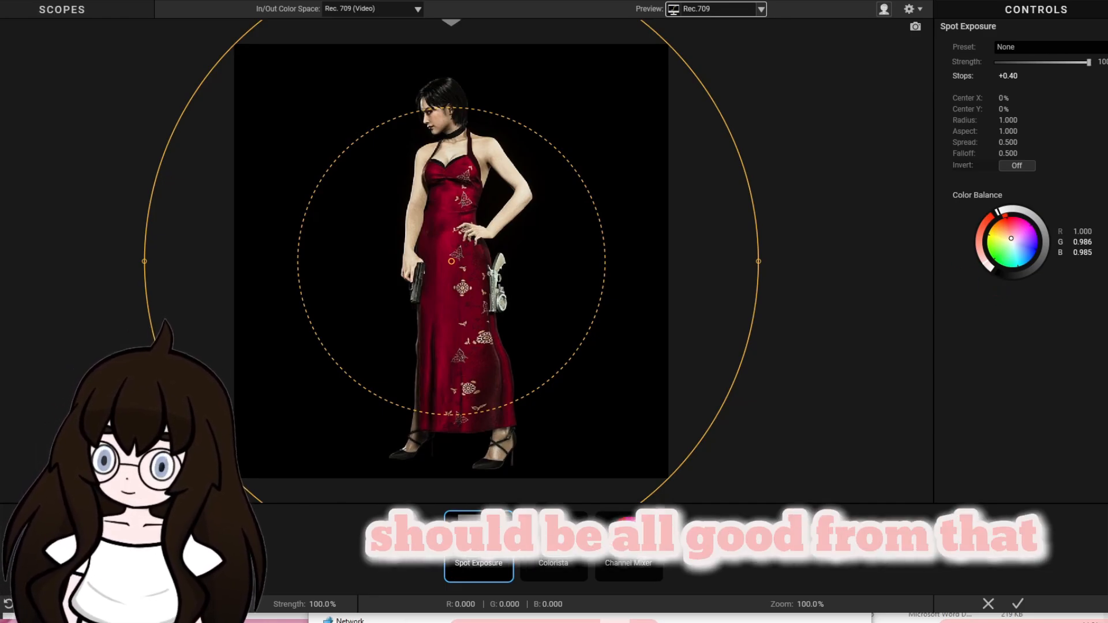
left_click(1018, 603)
Apply the Curves effect to the adjustment layer and pull the lower-middle part of the RGB curve slightly down.
left_click_drag(1029, 150, 897, 142)
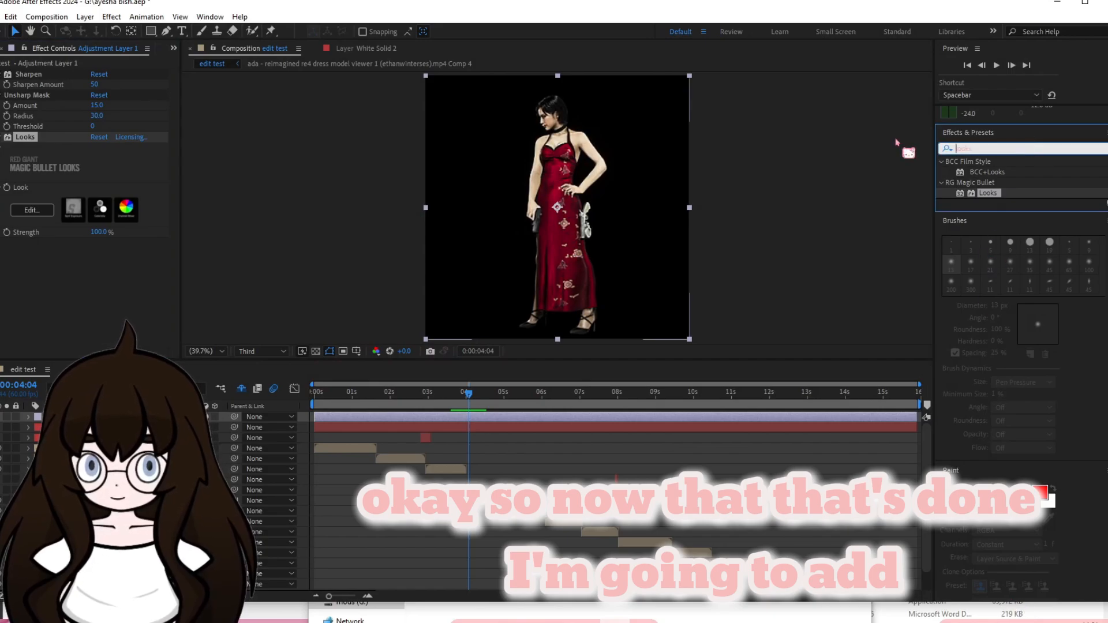
type("curve")
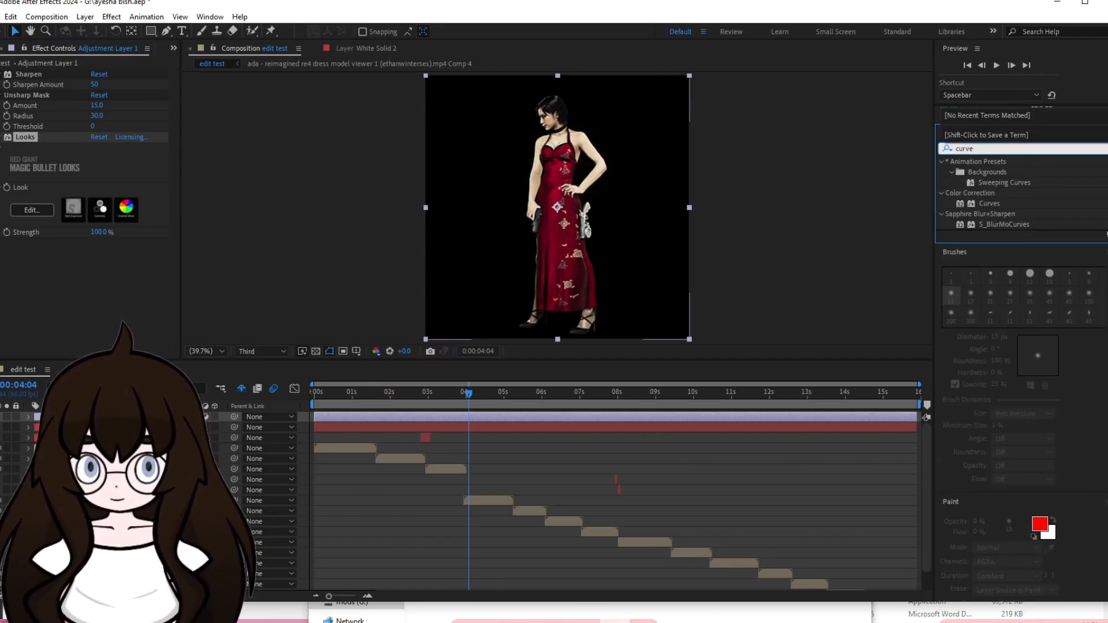
left_click_drag(990, 203, 563, 417)
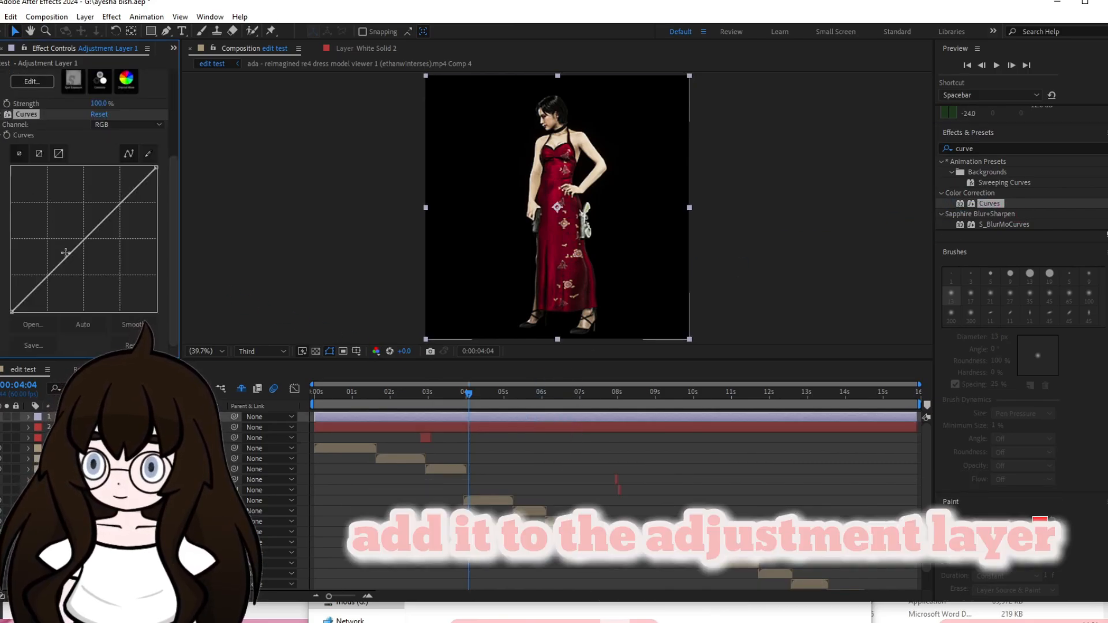
mouse_move(66, 254)
left_mouse_down()
mouse_move(73, 267)
mouse_move(84, 258)
mouse_move(65, 270)
left_mouse_up()
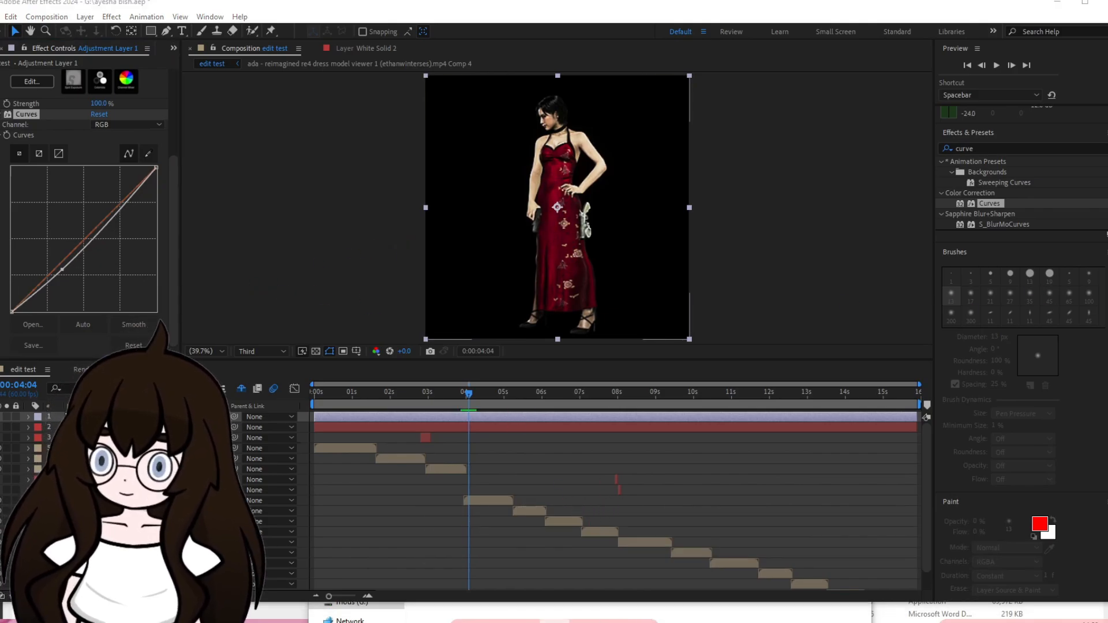
Apply the Hue/Saturation effect to the adjustment layer and set its Master Saturation to 12.
left_click(1021, 147)
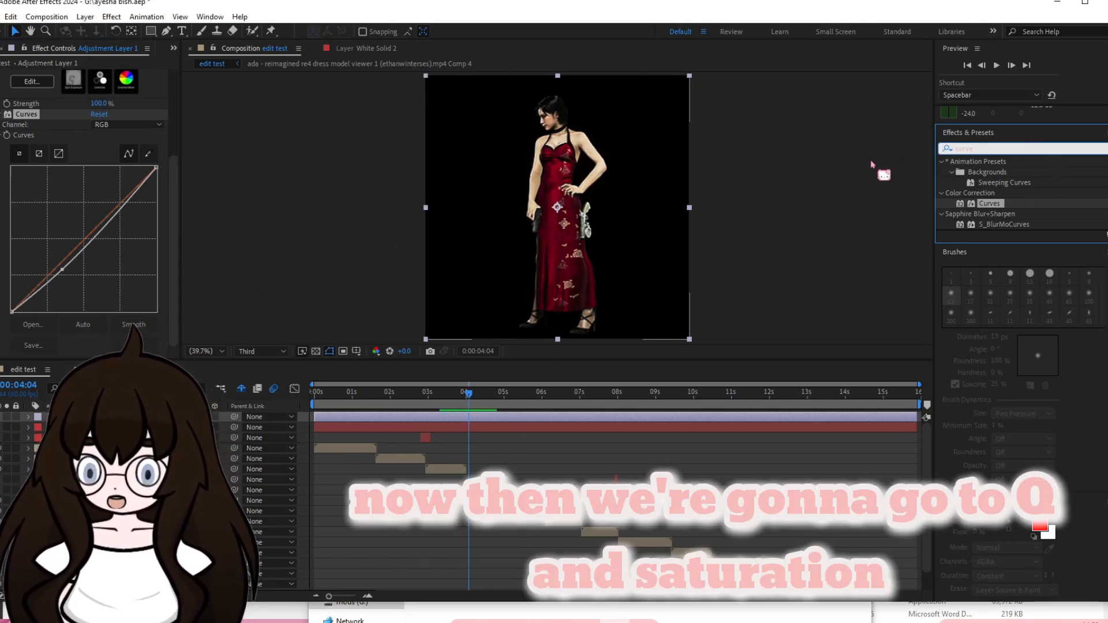
type("hue")
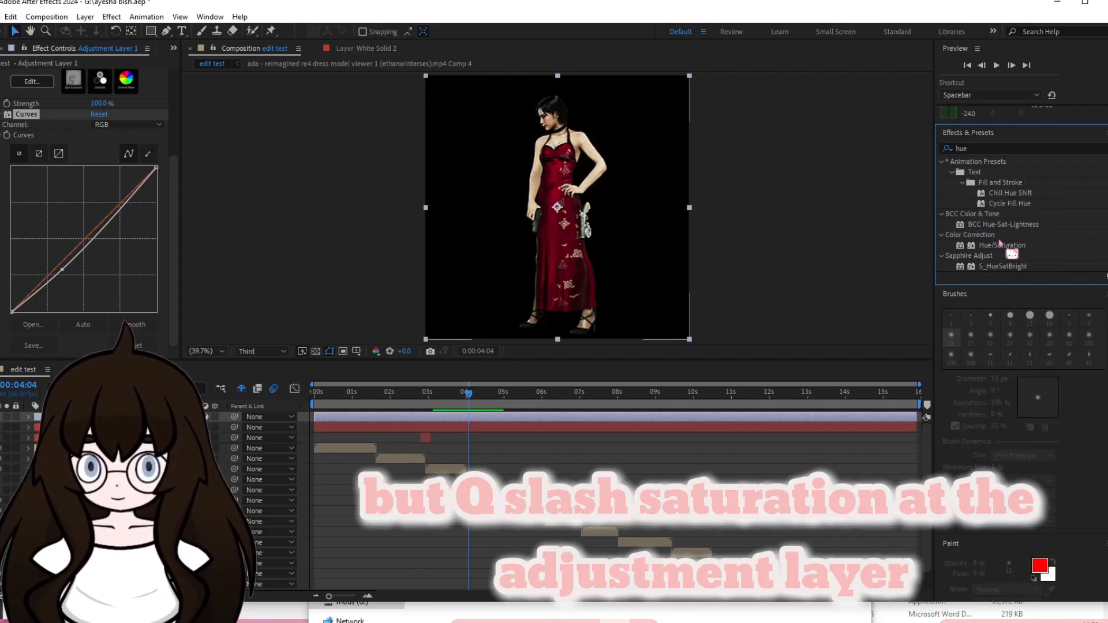
left_click_drag(1007, 245, 668, 433)
left_click(94, 268)
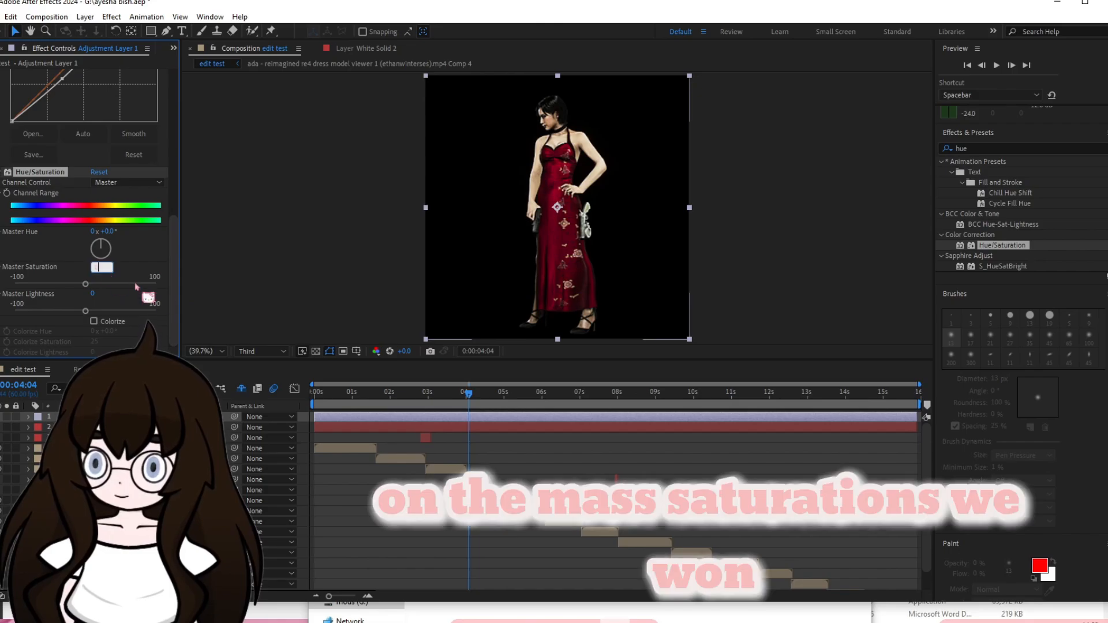
type("1")
key("Return")
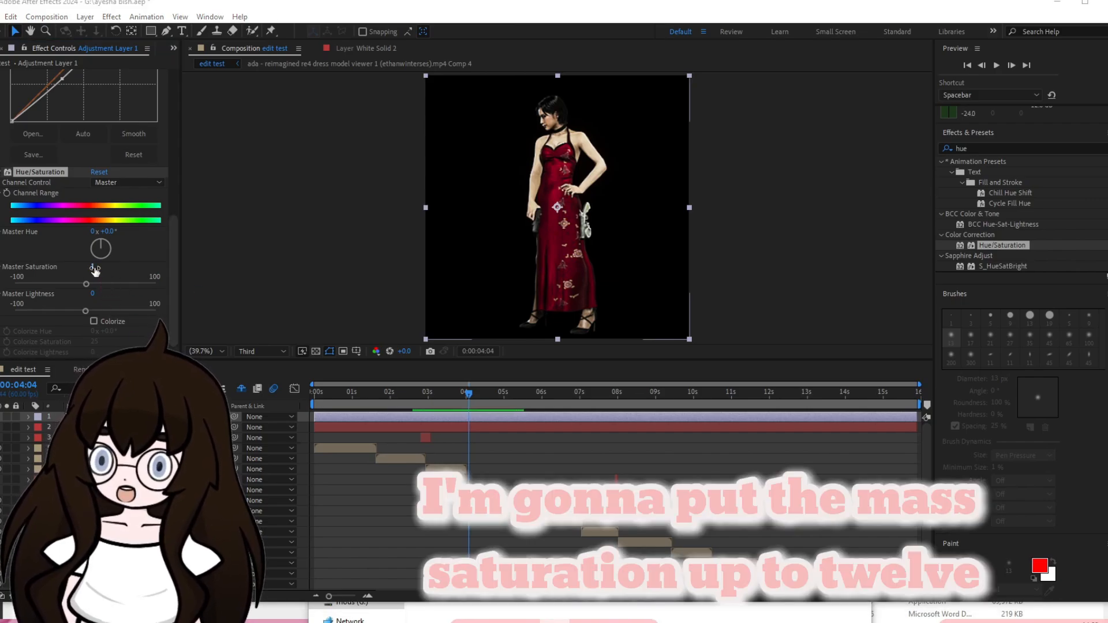
left_click(93, 267)
type("12")
key("Return")
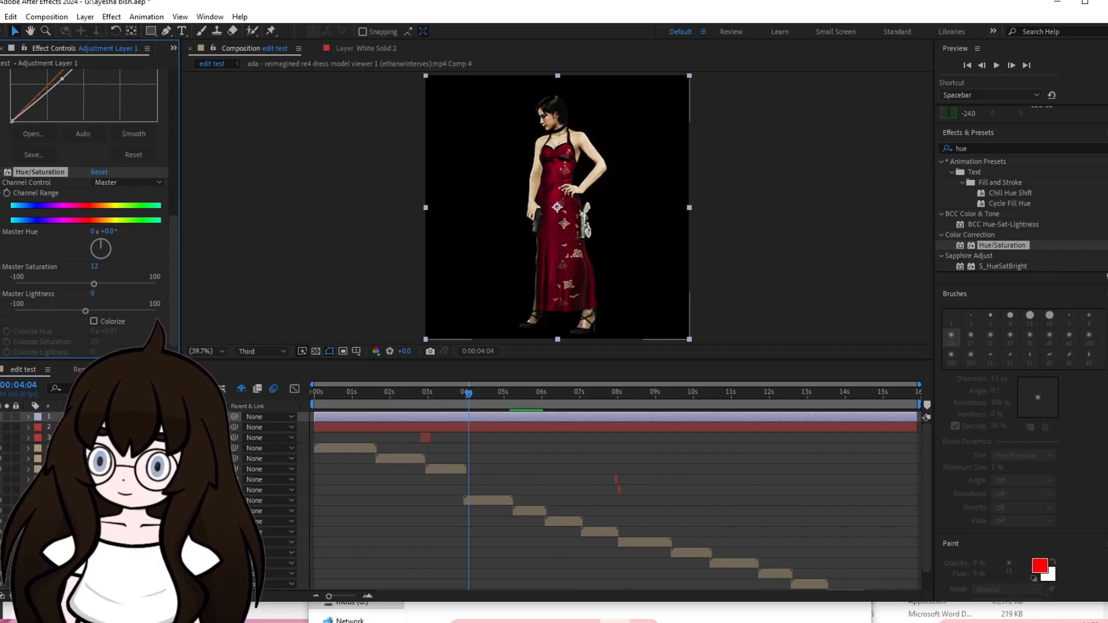
left_click_drag(173, 299, 191, 343)
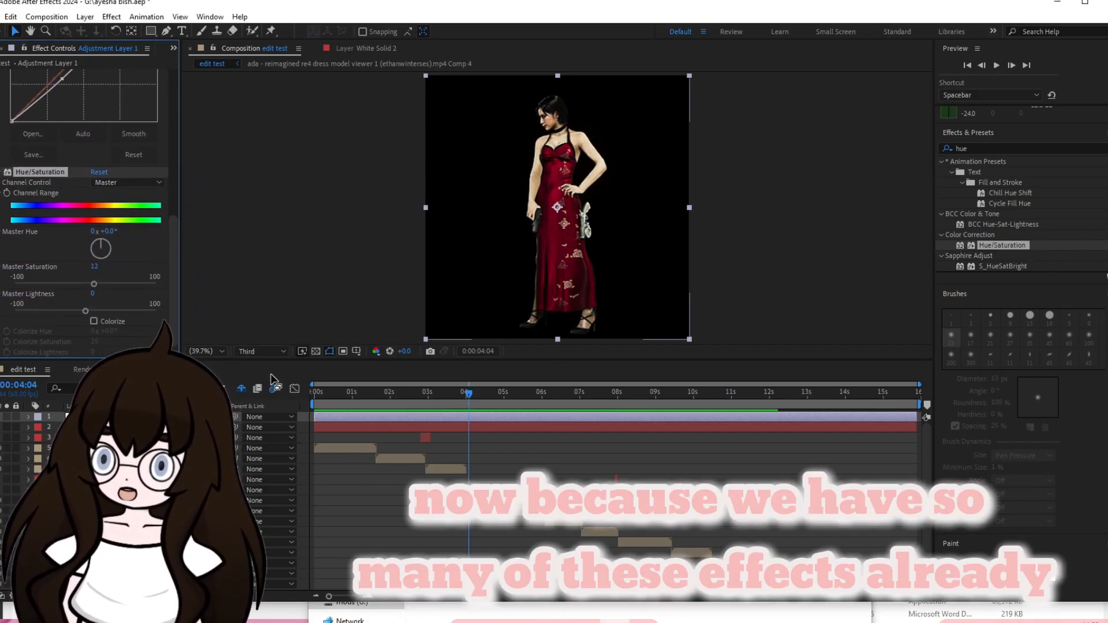
Apply a second RG Magic Bullet Looks effect to the adjustment layer and open its look editor.
left_click_drag(1001, 150, 872, 151)
type("looks")
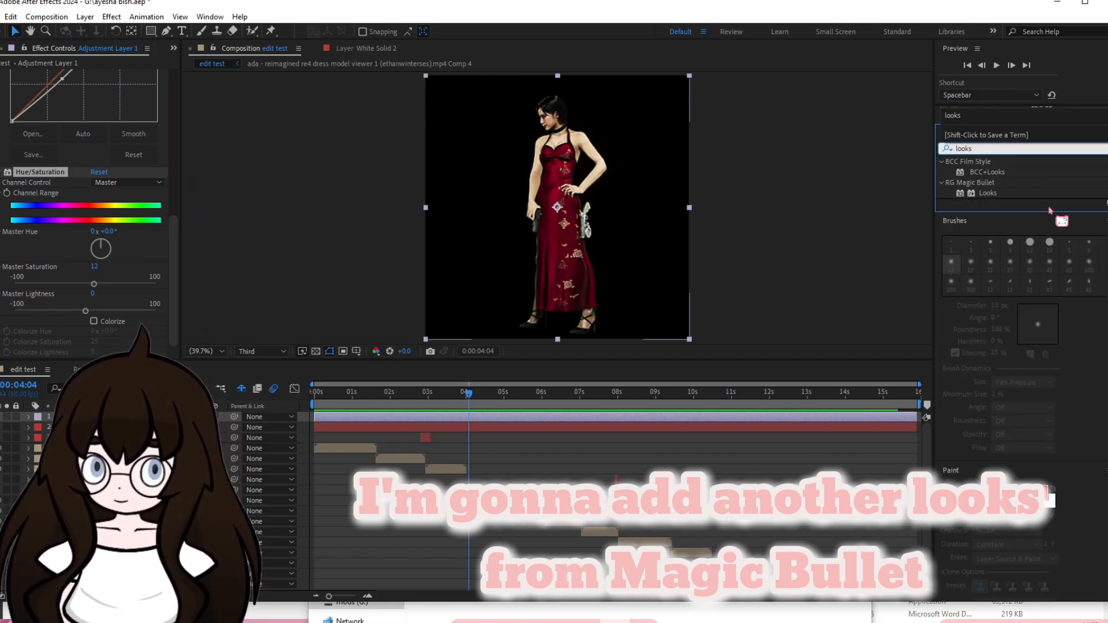
left_click(988, 193)
left_click_drag(888, 205, 606, 421)
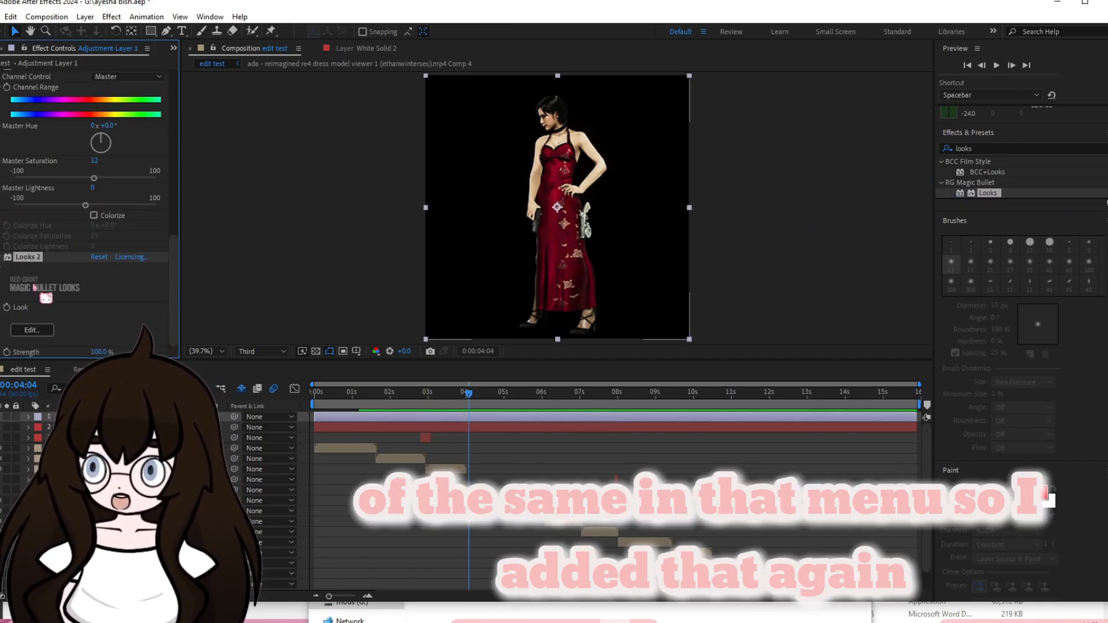
left_click(32, 329)
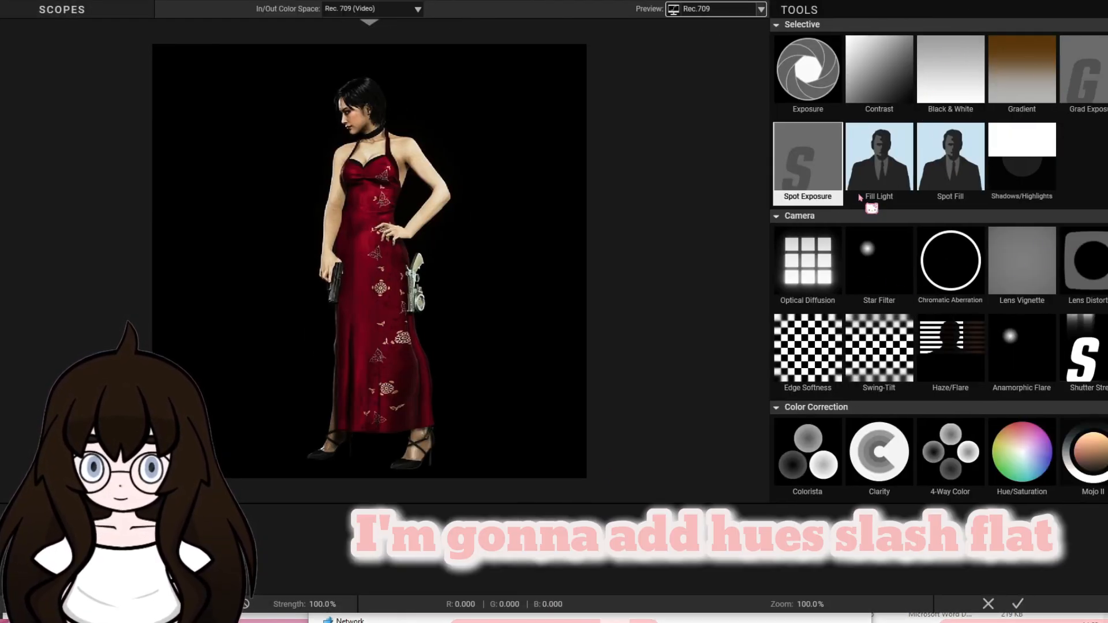
Add a Haze/Flare tool to the look and set its Spillage to 30%, Softness to 65% and Reach to 100%.
left_click_drag(951, 355, 554, 546)
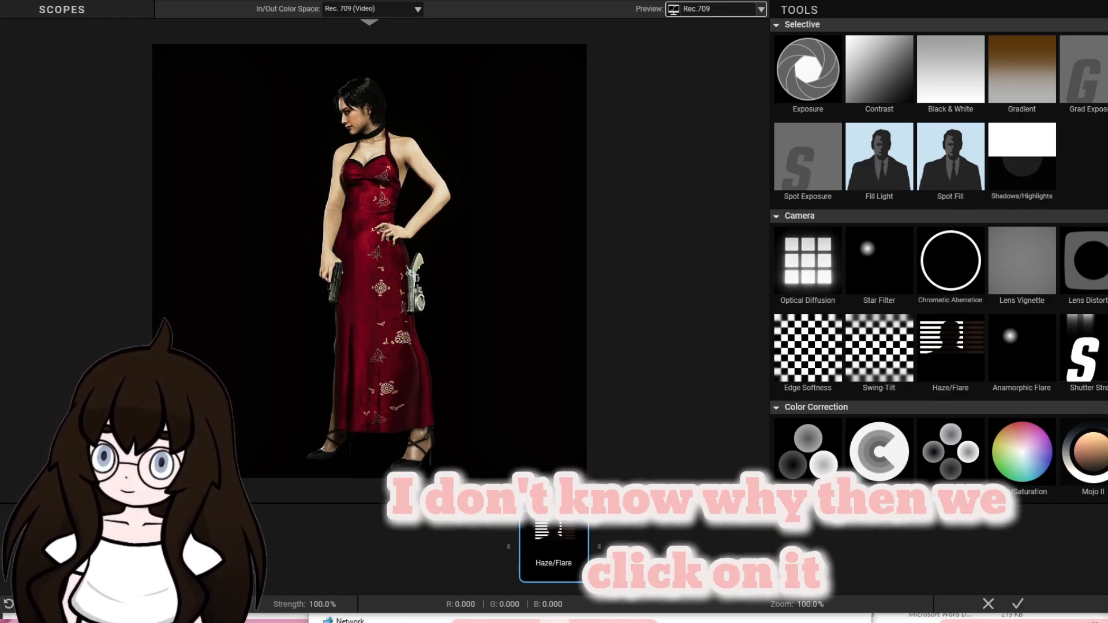
left_click(540, 545)
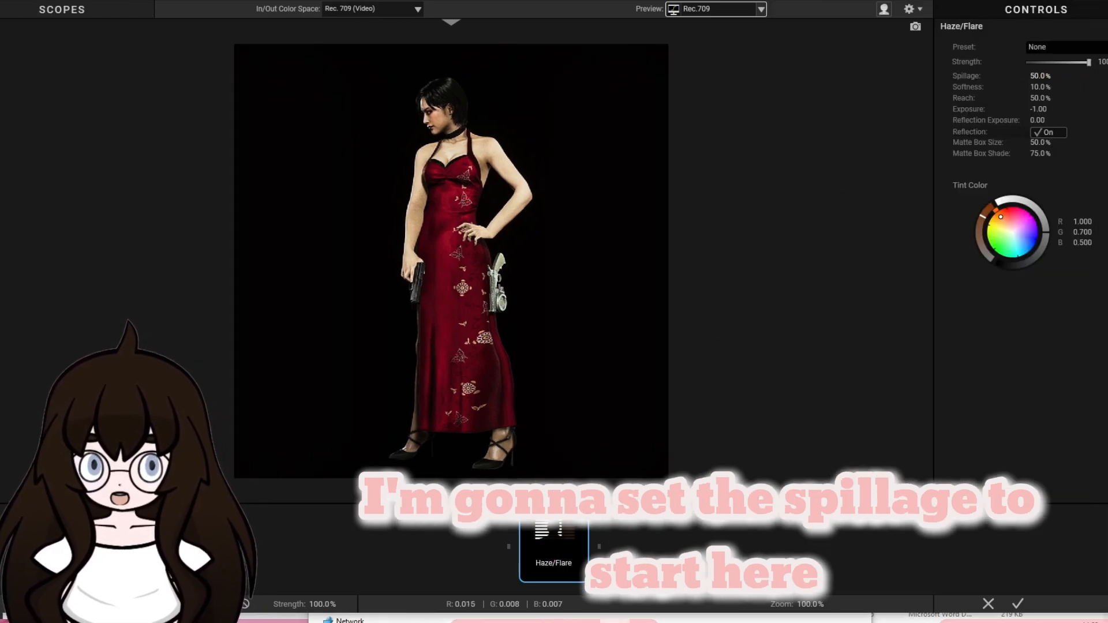
left_click(1041, 75)
type("3")
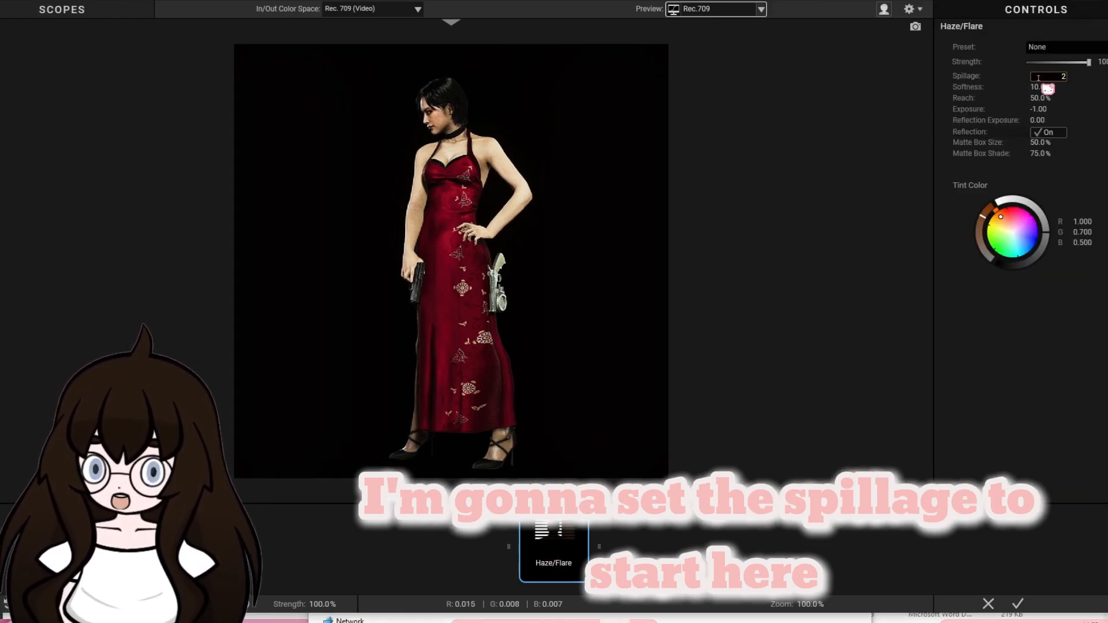
type("0")
key("Return")
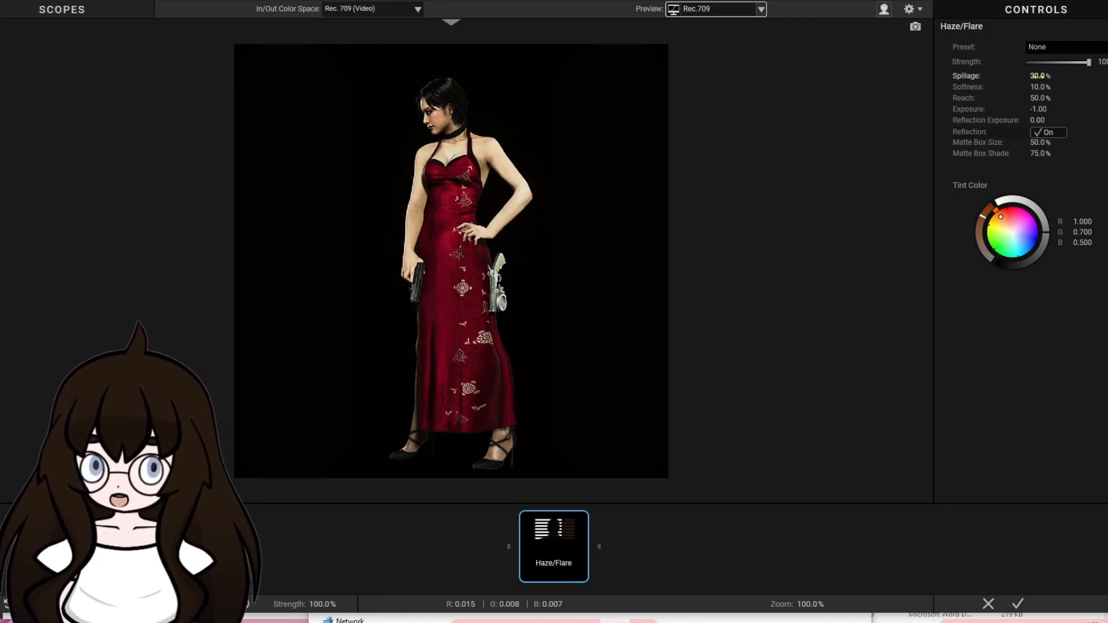
left_click(1048, 87)
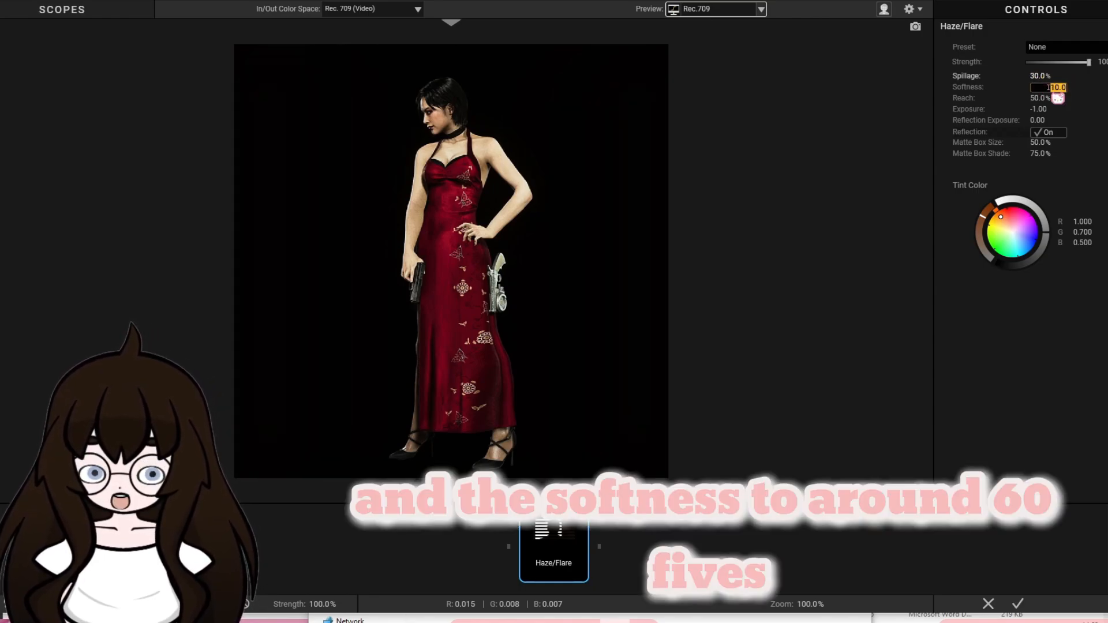
key("Return")
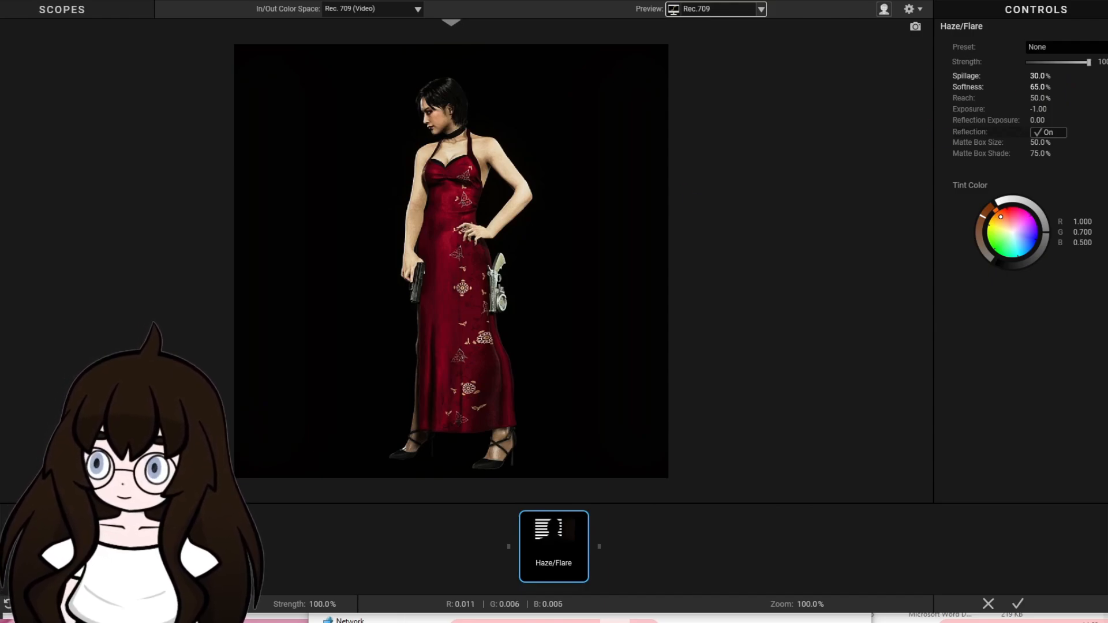
left_click(1033, 98)
key("Return")
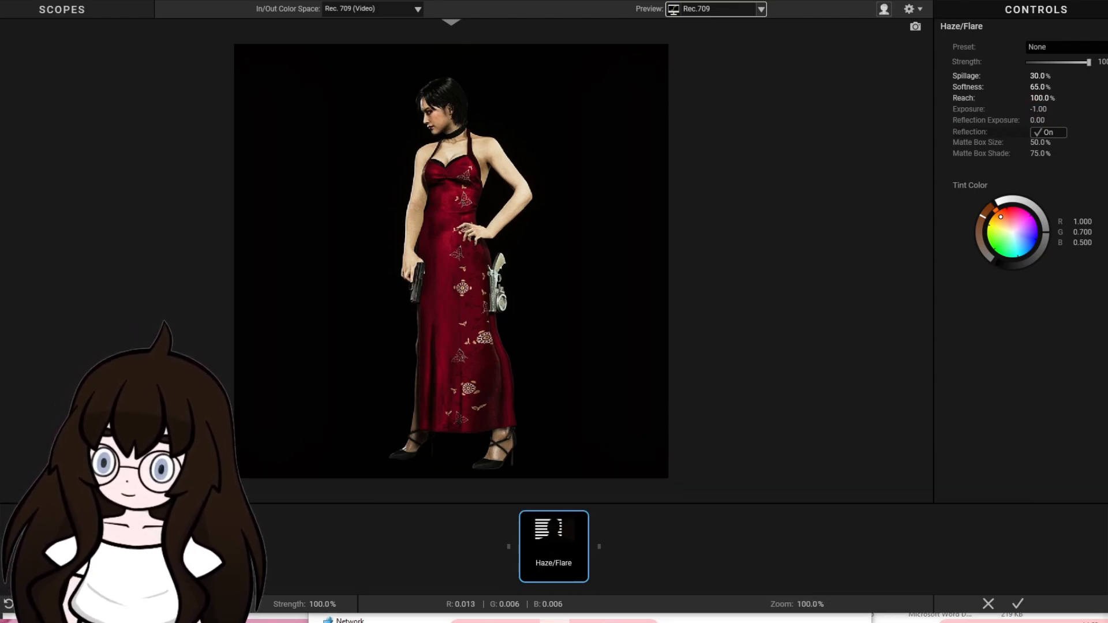
Set Haze/Flare's Exposure to +0.40, make its Tint Color neutral with R, G and B at 2.870, and apply the look.
left_click(1042, 109)
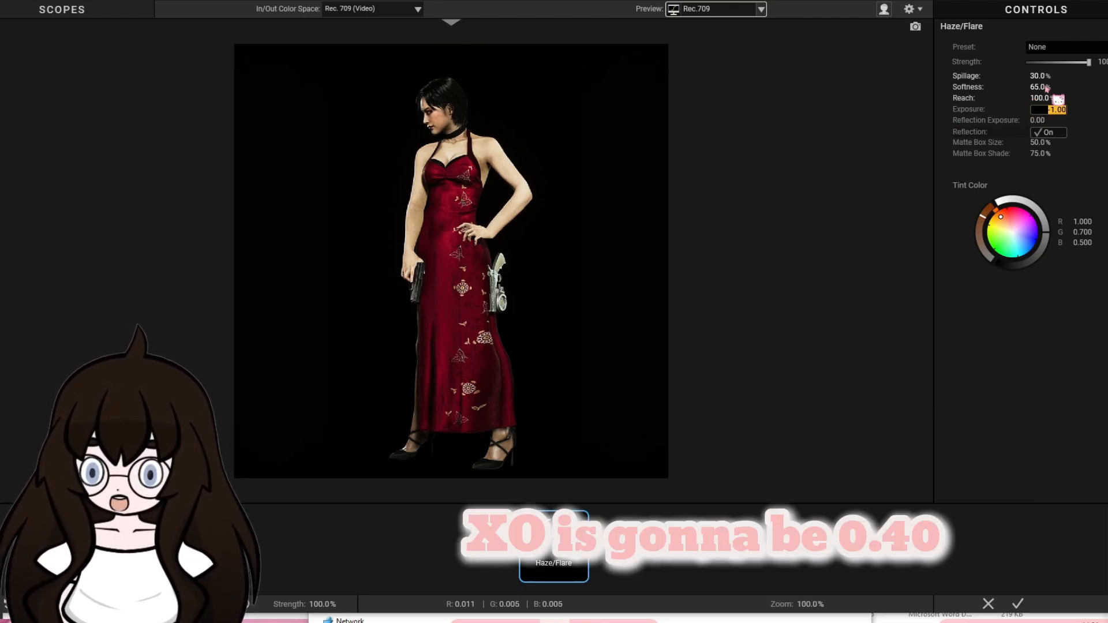
key("Return")
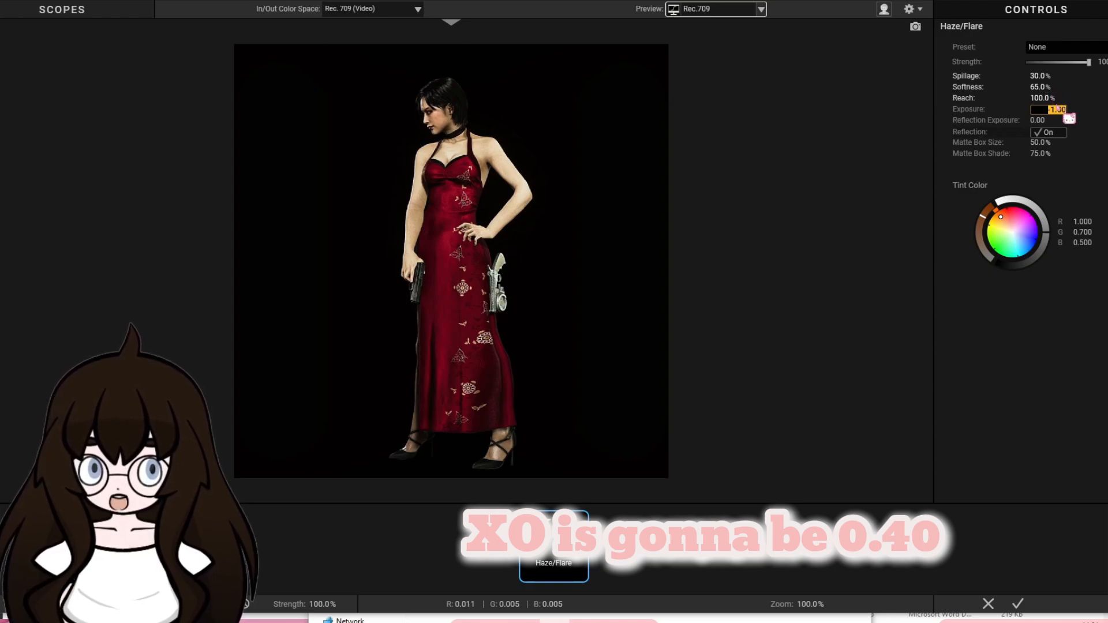
left_click(1057, 110)
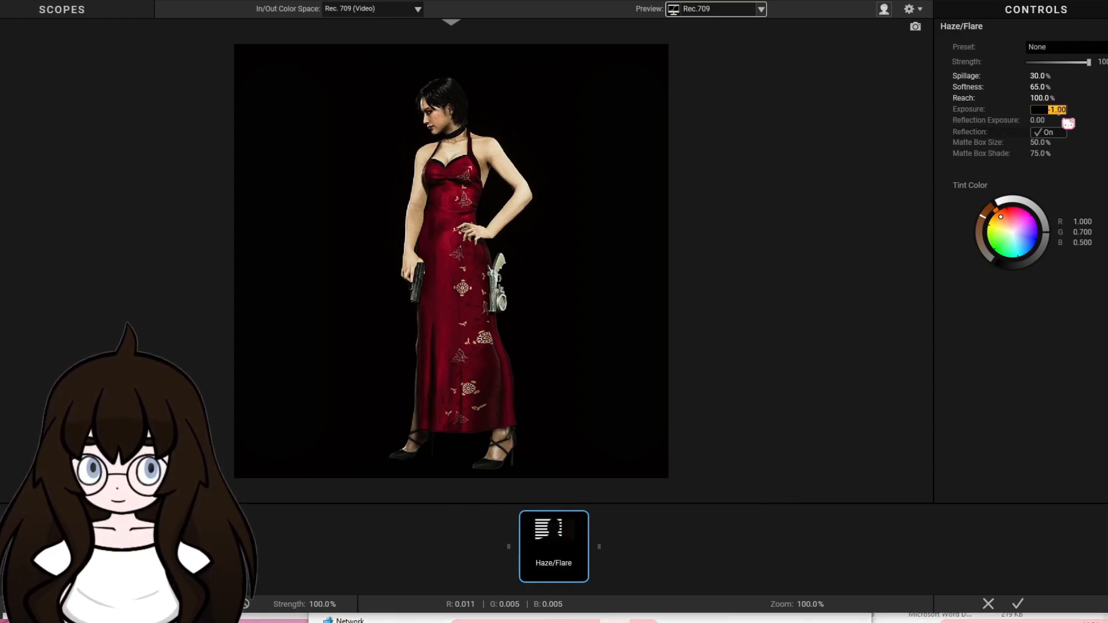
key("Return")
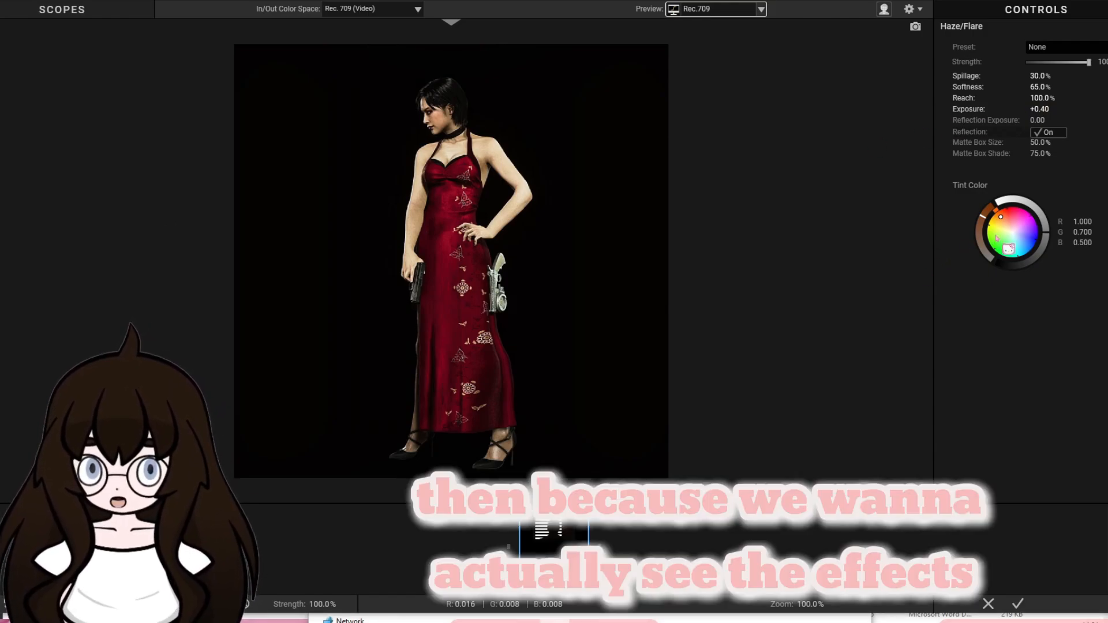
mouse_move(1004, 236)
left_mouse_down()
mouse_move(1010, 247)
mouse_move(1040, 213)
mouse_move(1016, 199)
left_mouse_up()
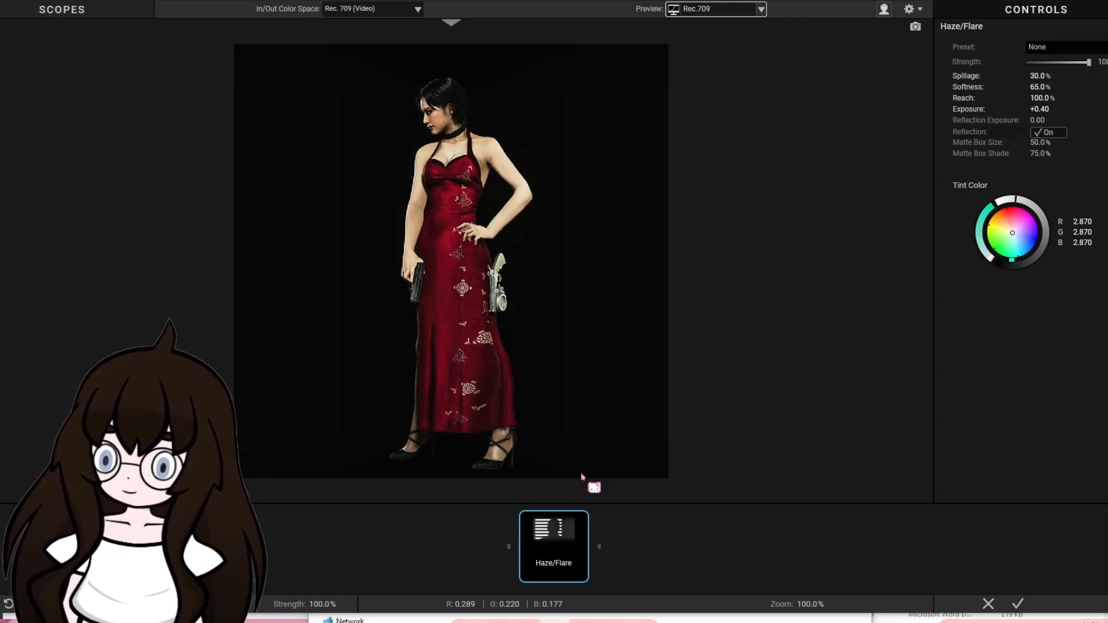
left_click(1018, 603)
Set the Strength of the second Looks effect to 70% and of the first to 90%, checking a frame near 0:00:06:03.
left_click(493, 394)
left_click_drag(493, 394, 544, 394)
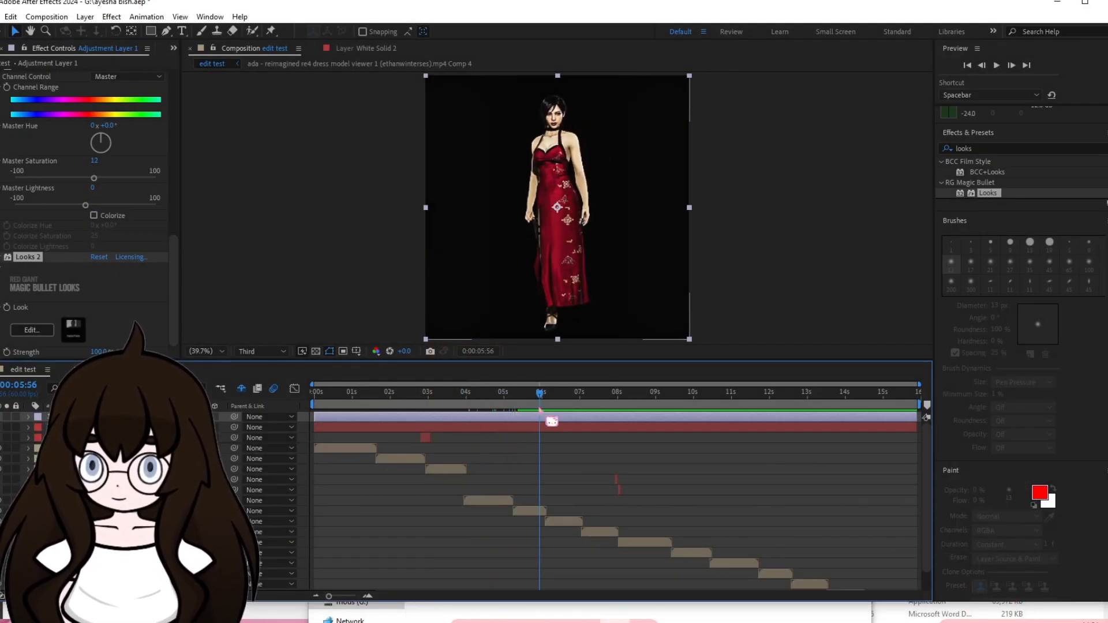
left_click(94, 353)
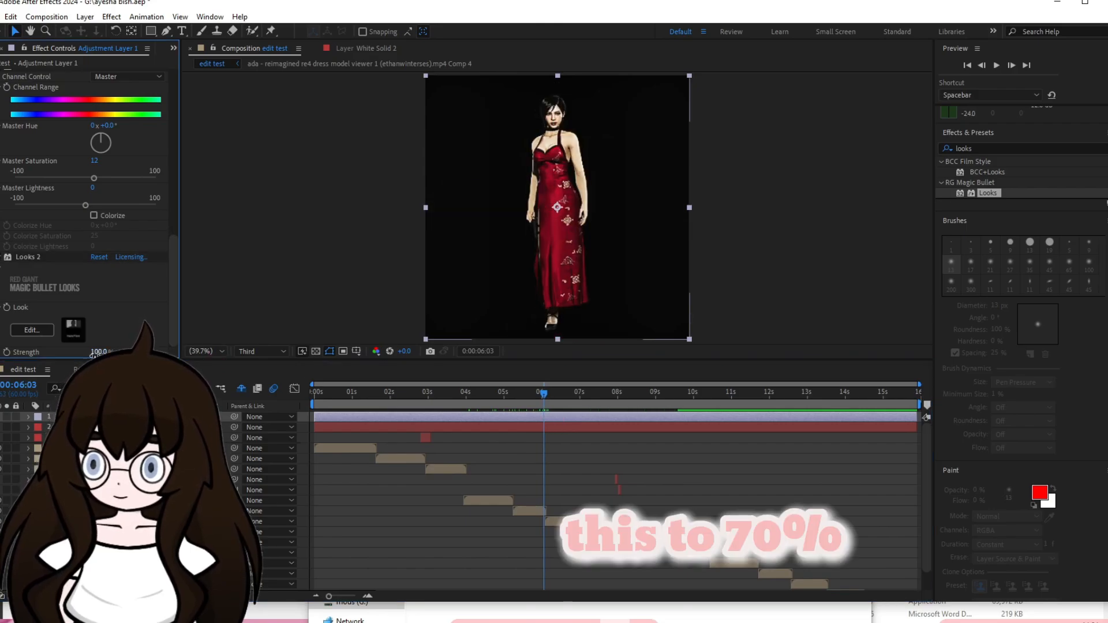
type("70")
key("Return")
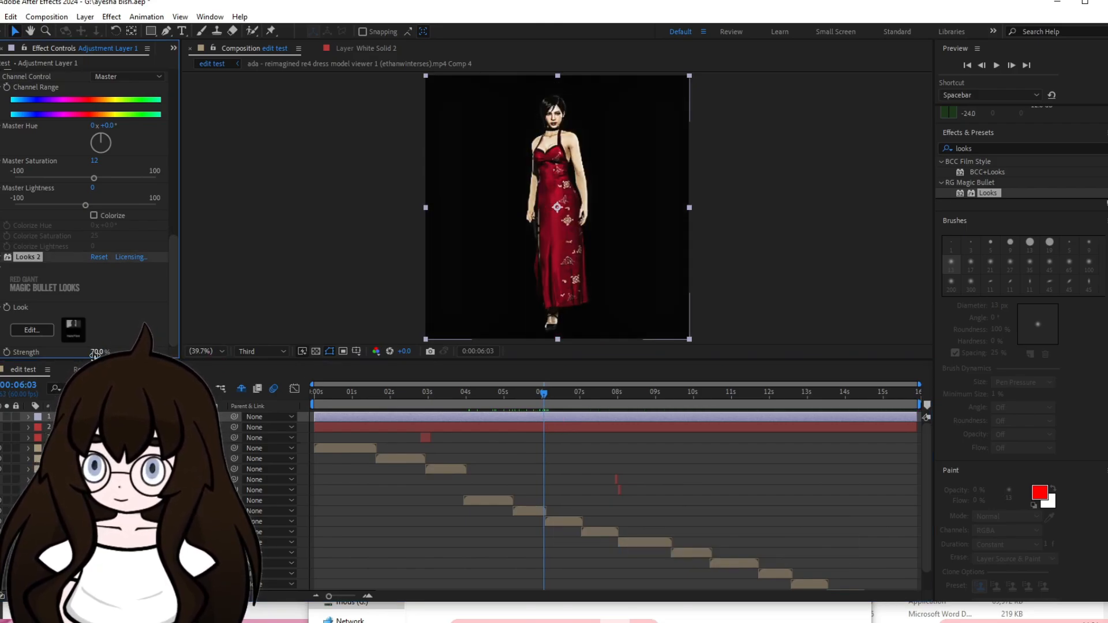
scroll(122, 304, "up", 10)
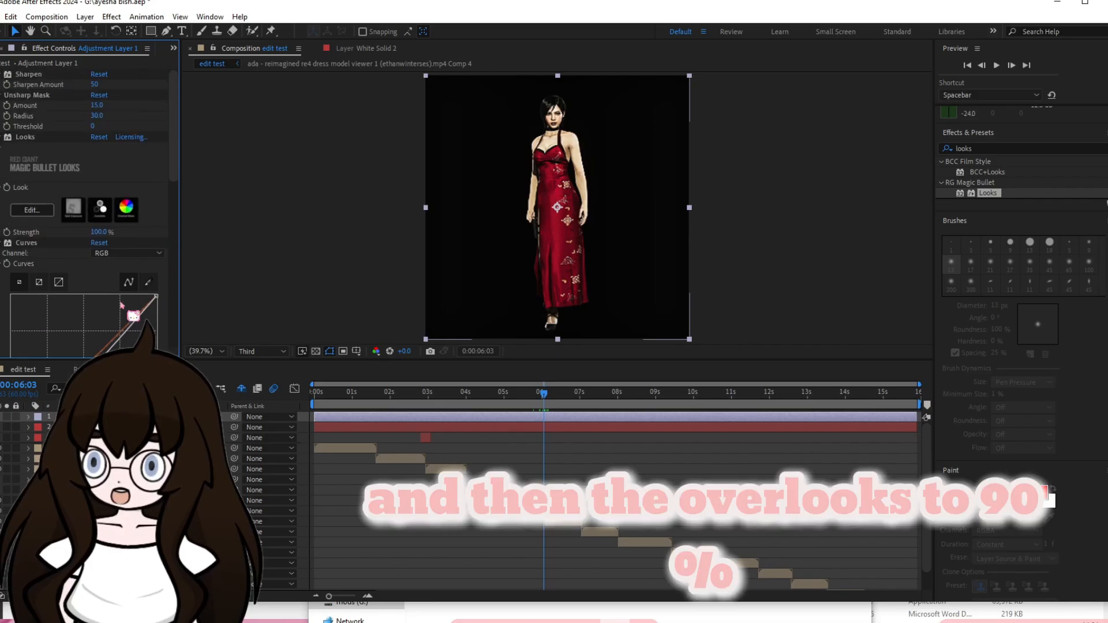
left_click(97, 233)
type("90")
key("Return")
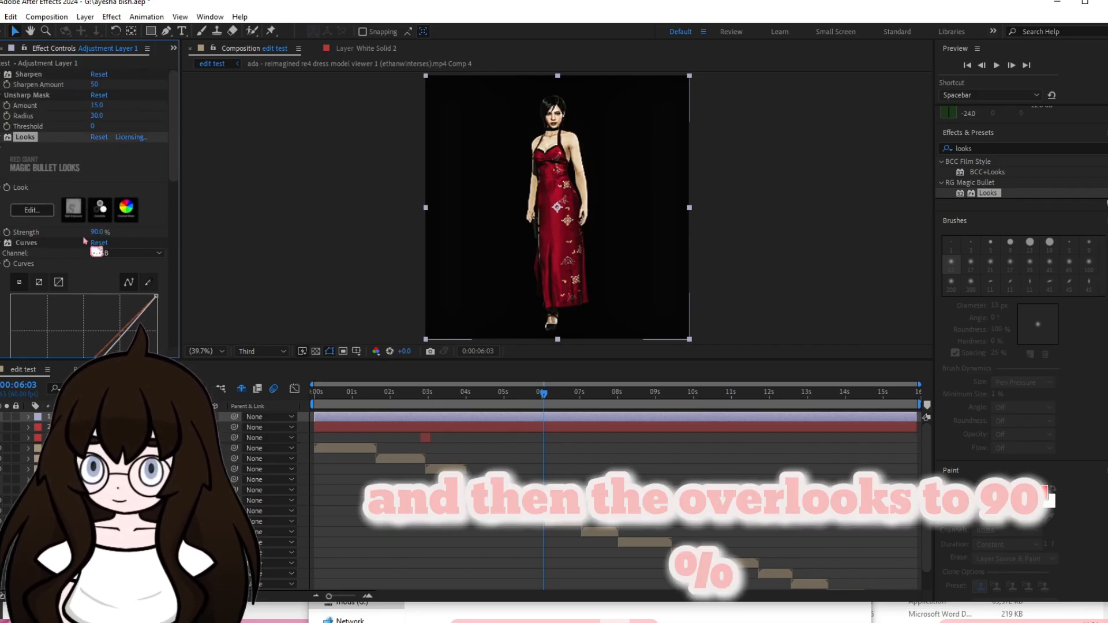